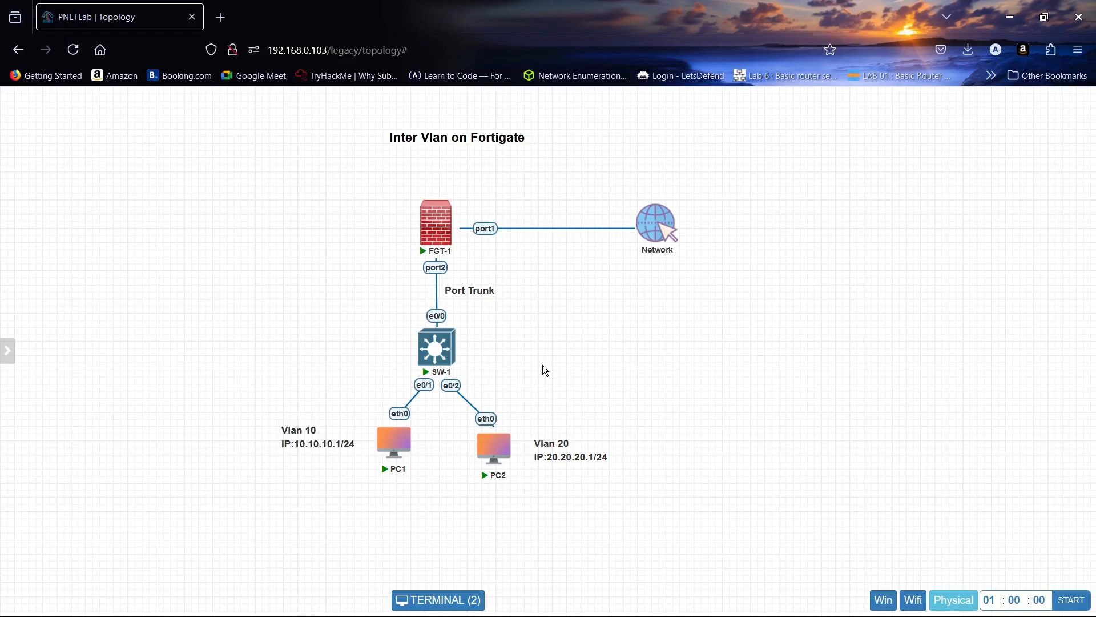
- Open the FGT-1 terminal, log in to the FortiGate as admin with the account password, and enter and confirm the new password
{"action": "left_click", "coordinate": [479, 601]}
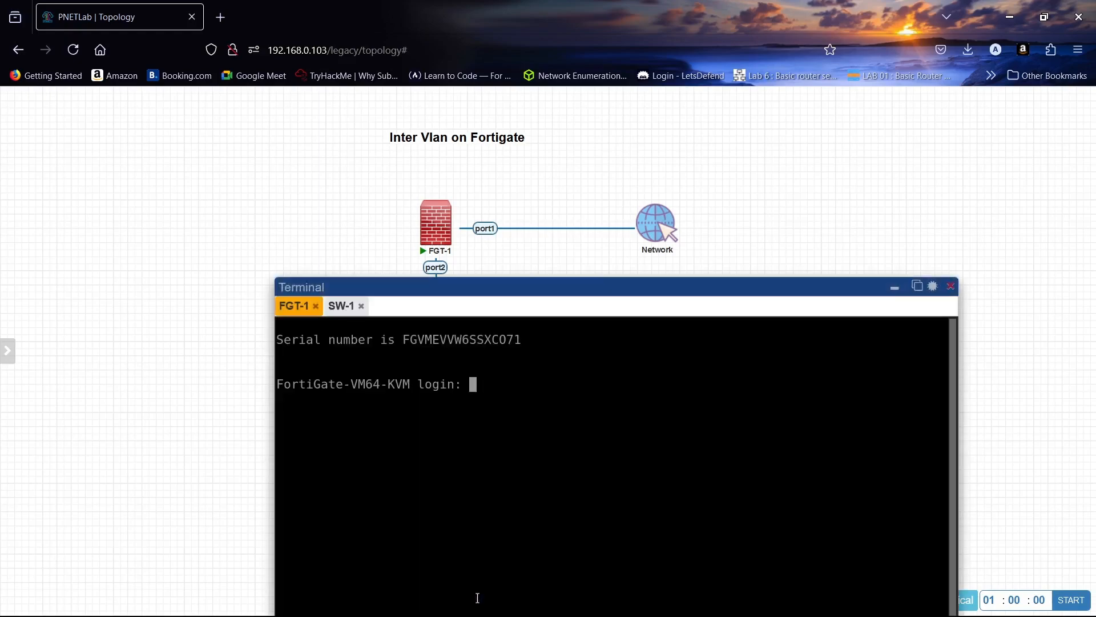
{"action": "left_click_drag", "start_coordinate": [584, 296], "coordinate": [595, 123]}
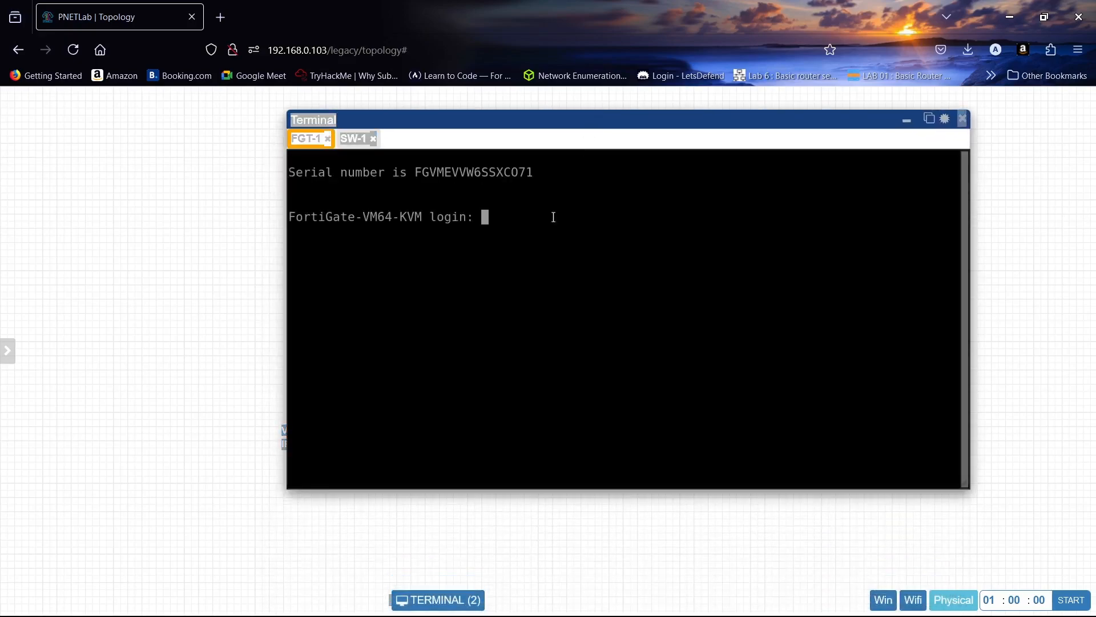
{"action": "type", "text": "admin"}
{"action": "key", "text": "Return"}
{"action": "key", "text": "Return"}
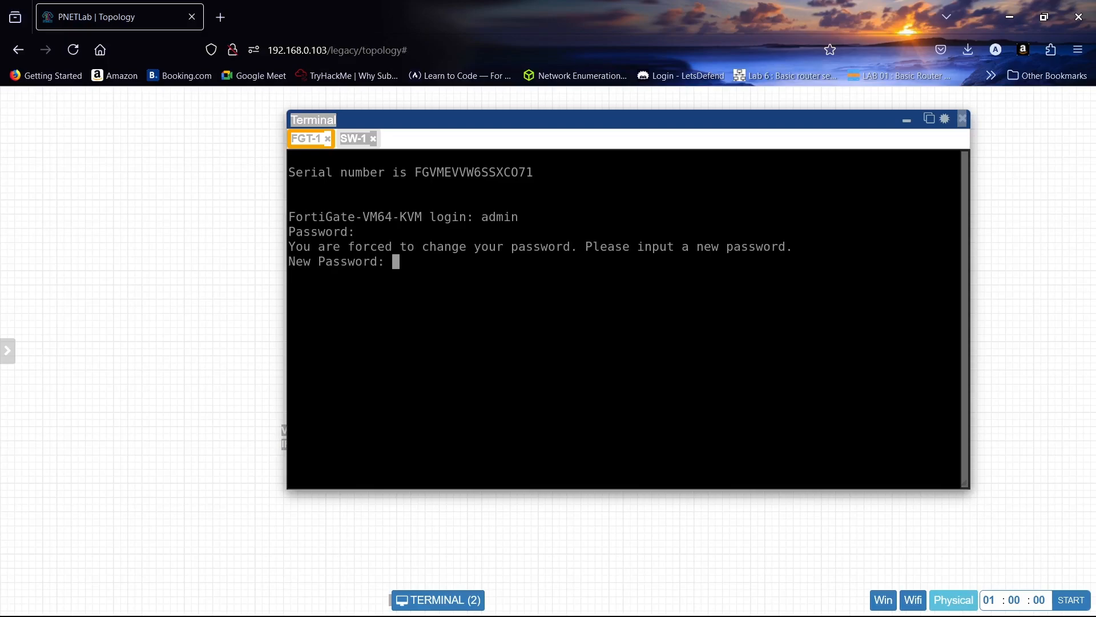
{"action": "key", "text": "Return"}
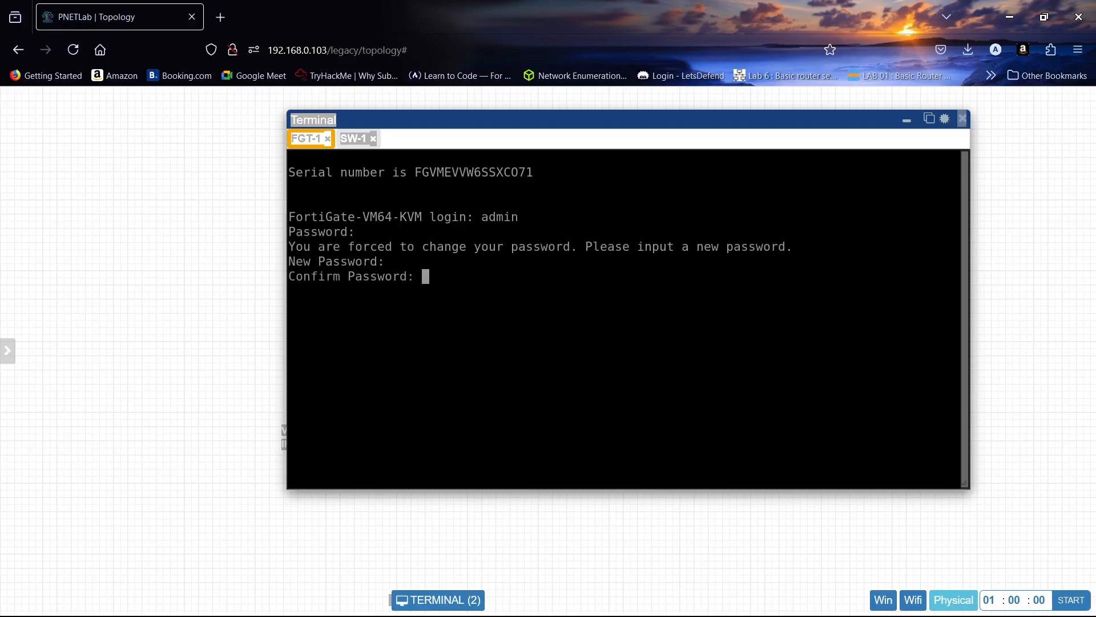
{"action": "key", "text": "Return"}
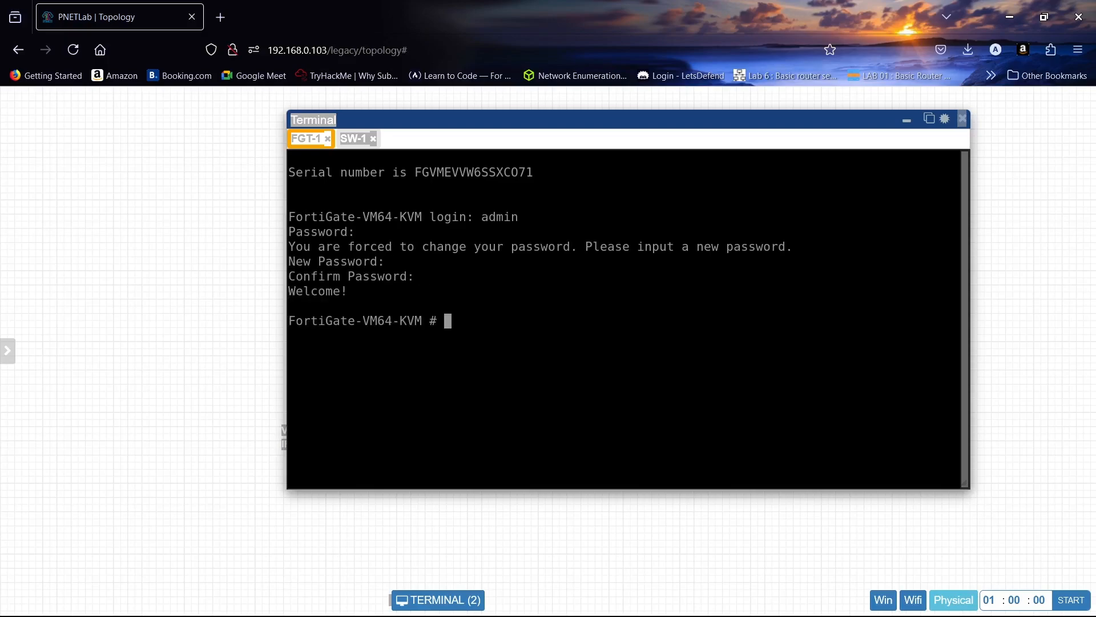
- Enter the system interface configuration on the FortiGate and open port1 for editing
{"action": "type", "text": "config system i"}
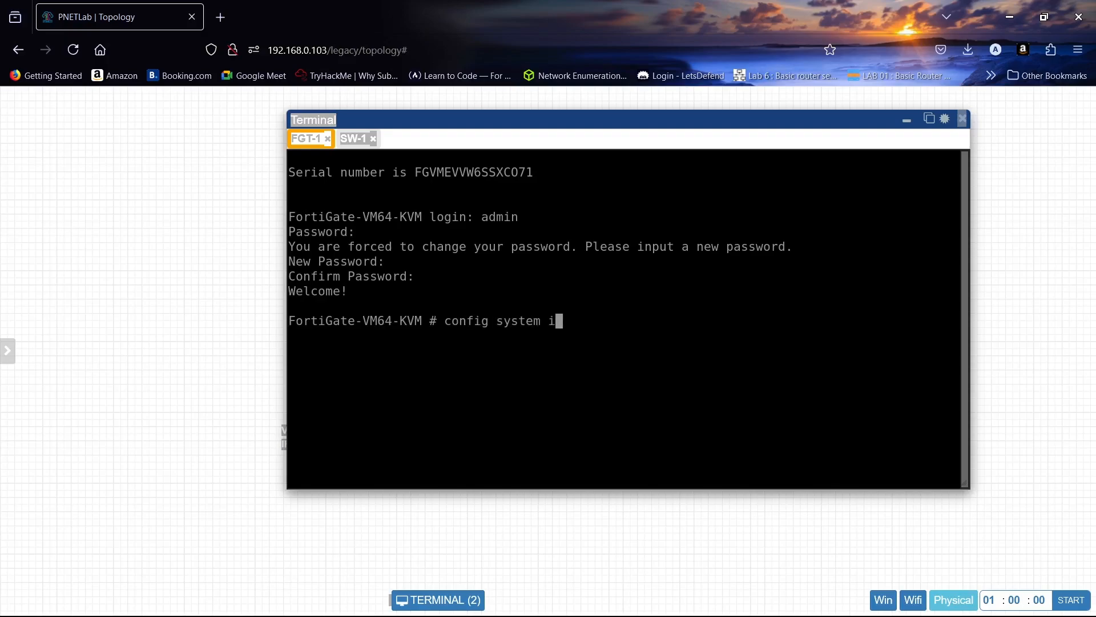
{"action": "type", "text": "nterface"}
{"action": "key", "text": "Return"}
{"action": "type", "text": "ei"}
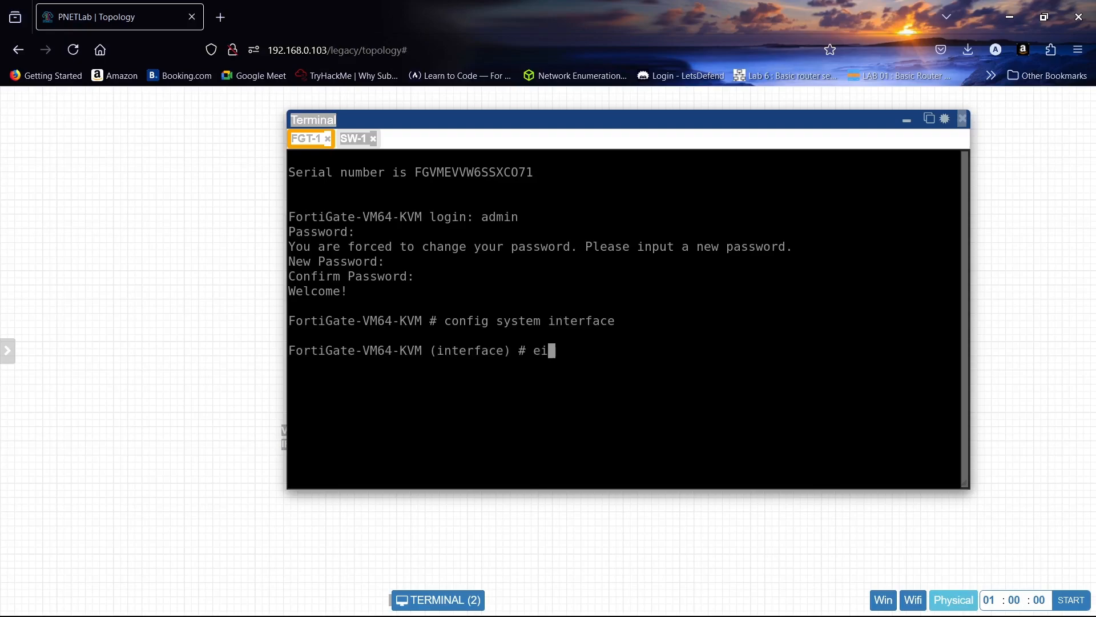
{"action": "key", "text": "BackSpace"}
{"action": "type", "text": "dit port1"}
{"action": "key", "text": "Return"}
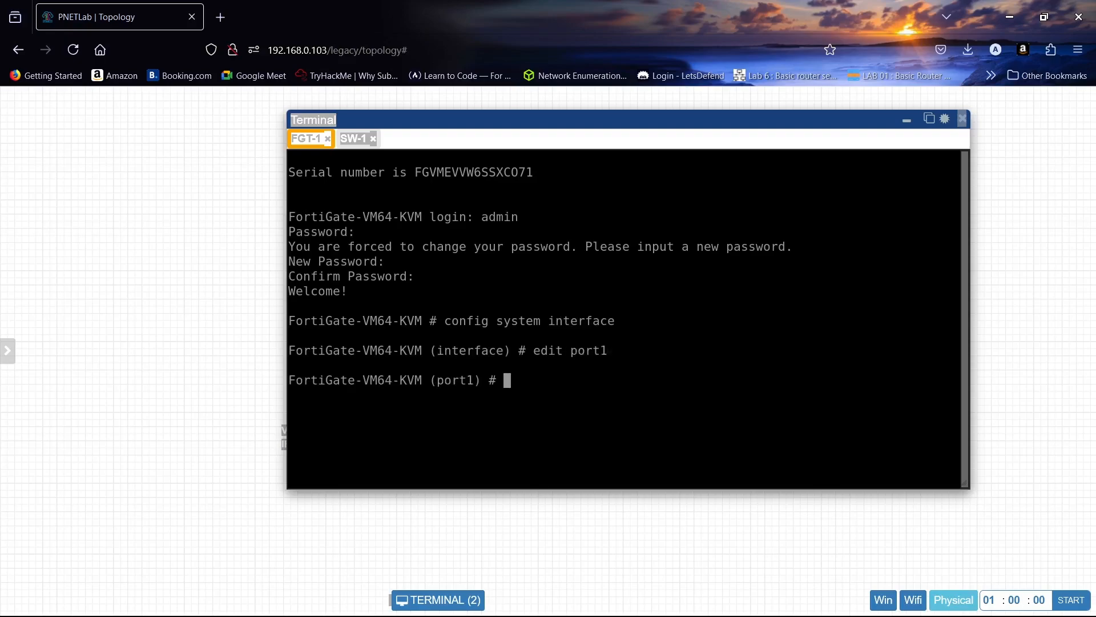
- Set port1's addressing mode to dhcp
{"action": "type", "text": "set mode dch"}
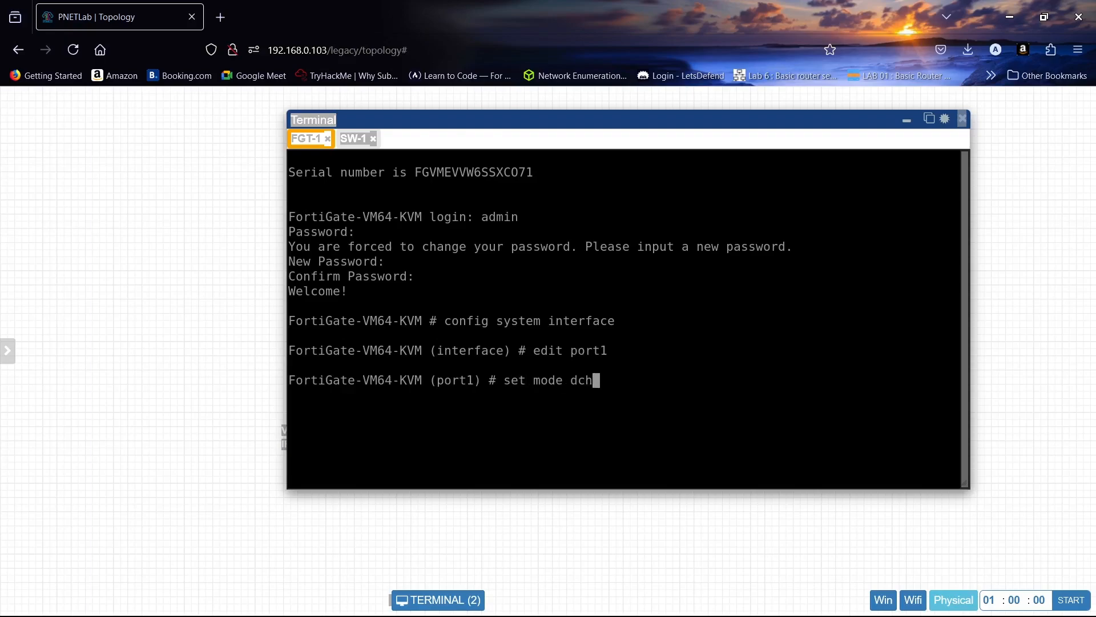
{"action": "key", "text": "BackSpace"}
{"action": "key", "text": "BackSpace"}
{"action": "type", "text": "hcp"}
{"action": "key", "text": "Return"}
- Allow https, http, ping and telnet administrative access on port1
{"action": "type", "text": "s"}
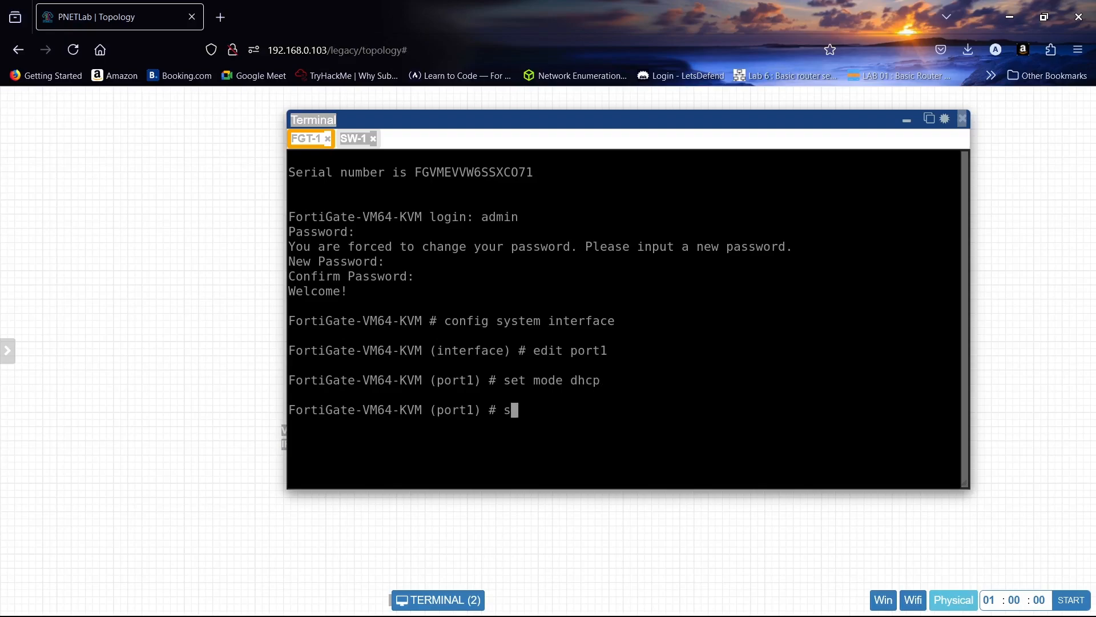
{"action": "type", "text": "et all"}
{"action": "key", "text": "Tab"}
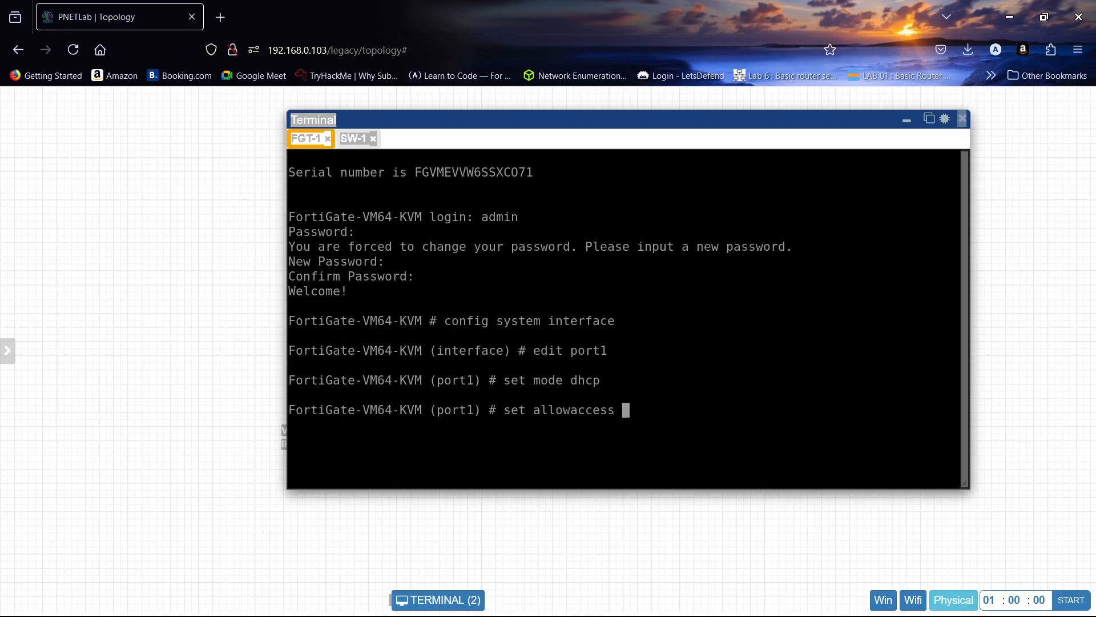
{"action": "type", "text": "https http  p"}
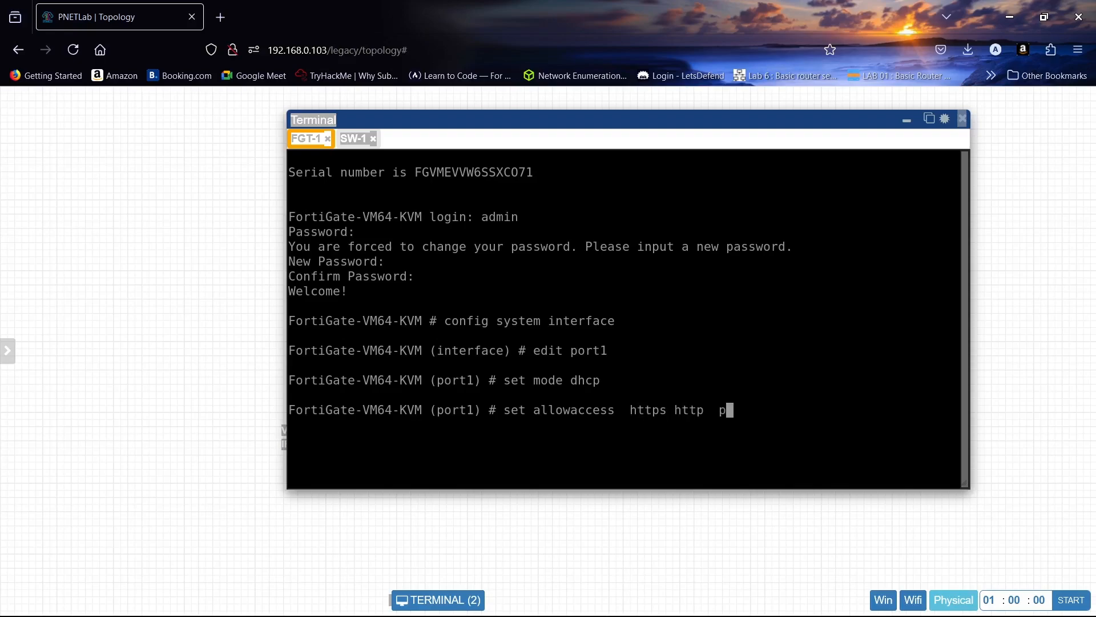
{"action": "type", "text": "ing t"}
{"action": "key", "text": "BackSpace"}
{"action": "type", "text": "t"}
{"action": "key", "text": "Tab"}
{"action": "key", "text": "Return"}
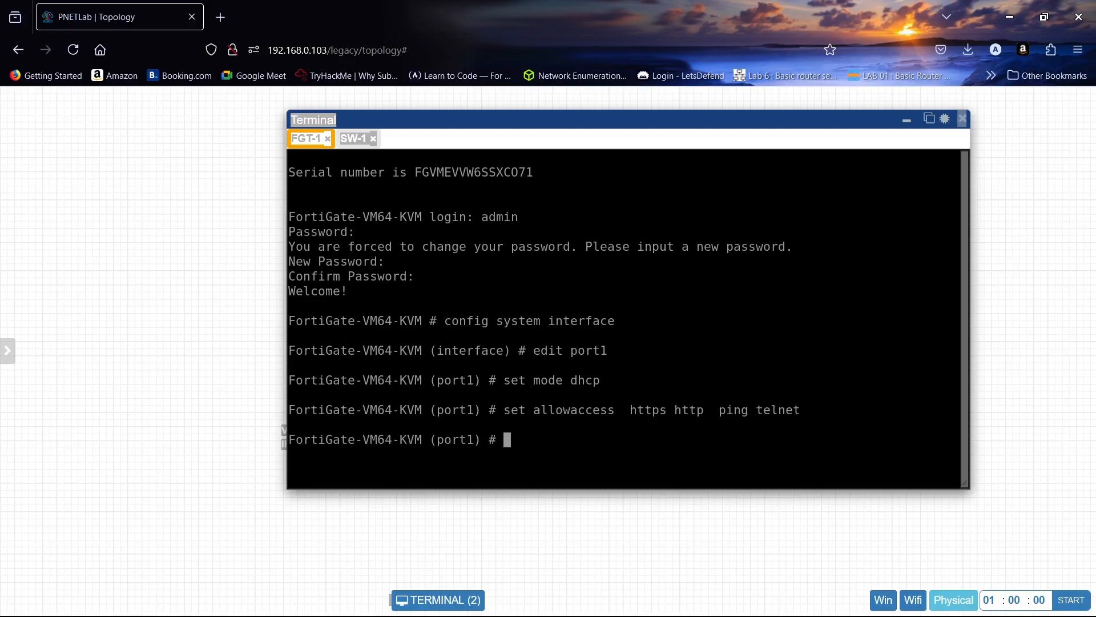
- Show port1's configuration and end the interface editing to save it
{"action": "type", "text": "show"}
{"action": "key", "text": "Return"}
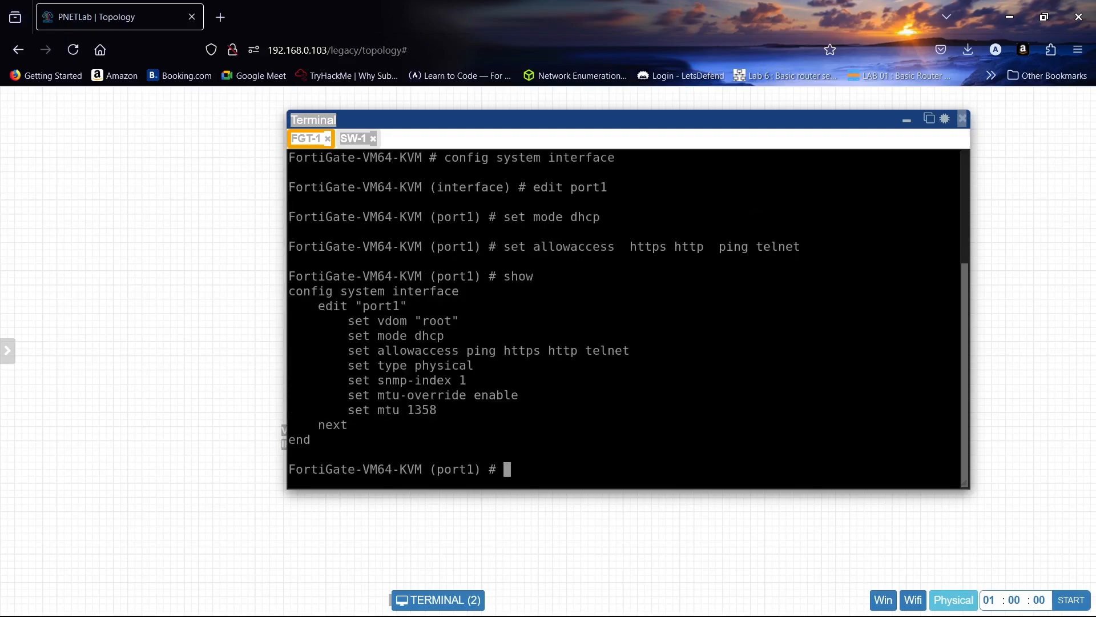
{"action": "type", "text": "end"}
{"action": "key", "text": "Return"}
{"action": "key", "text": "Return"}
{"action": "key", "text": "Return"}
{"action": "key", "text": "Return"}
{"action": "key", "text": "Return"}
- Show the system interface list to check port1's assigned IP address
{"action": "type", "text": "c"}
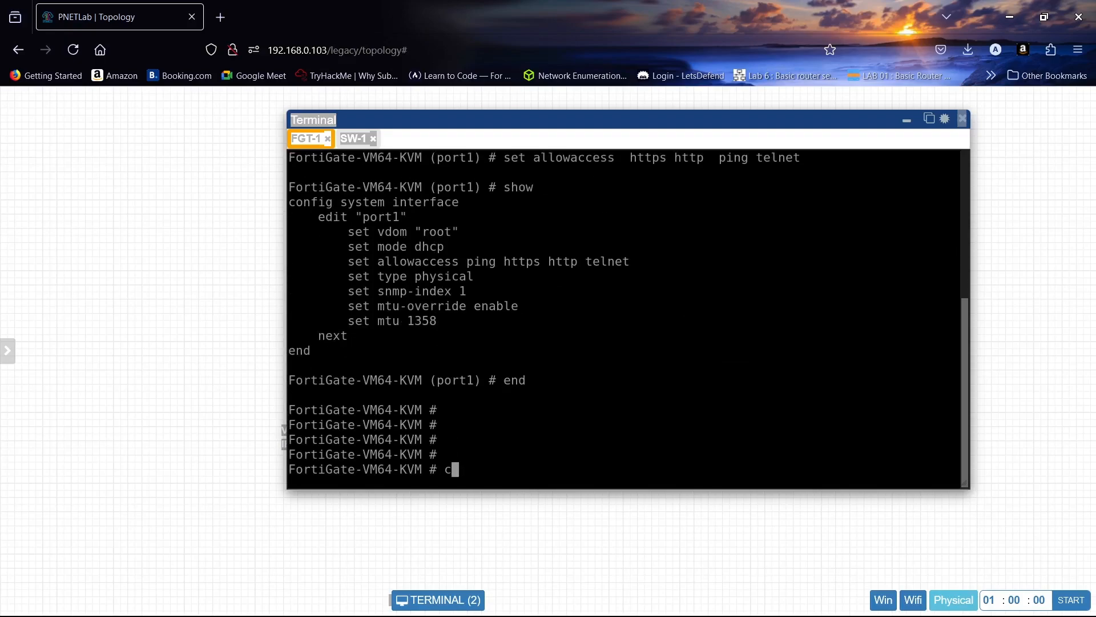
{"action": "key", "text": "BackSpace"}
{"action": "type", "text": "show system interface"}
{"action": "key", "text": "Return"}
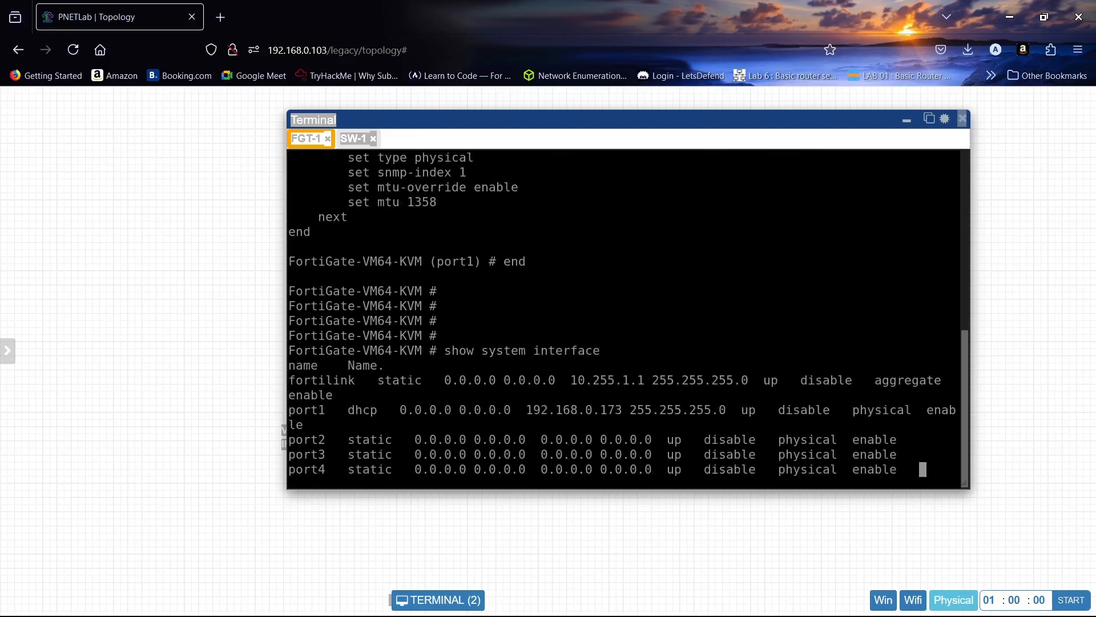
{"action": "key", "text": "Up"}
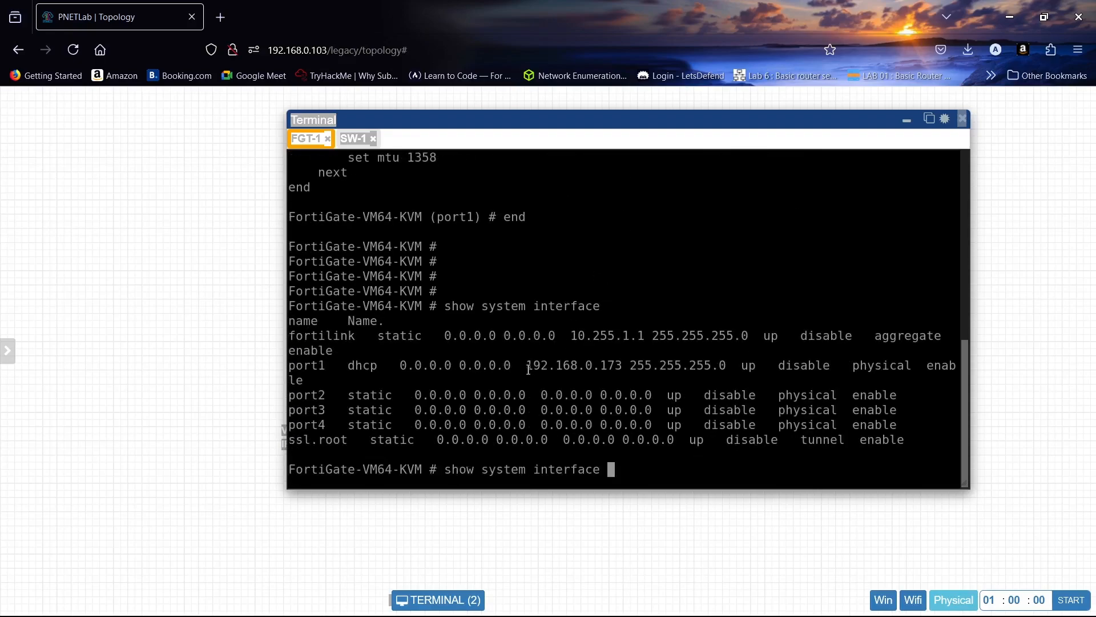
- Copy port1's IP address 192.168.0.173 from the terminal and open it in a new browser tab
{"action": "left_click_drag", "start_coordinate": [532, 365], "coordinate": [622, 365]}
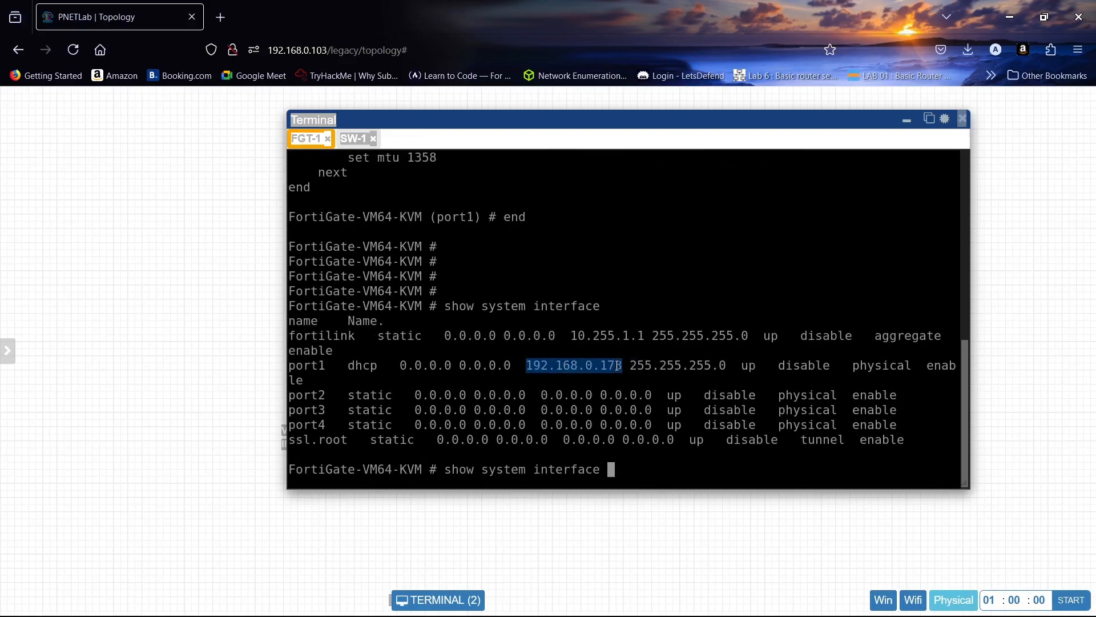
{"action": "type", "text": "192.168.0.173"}
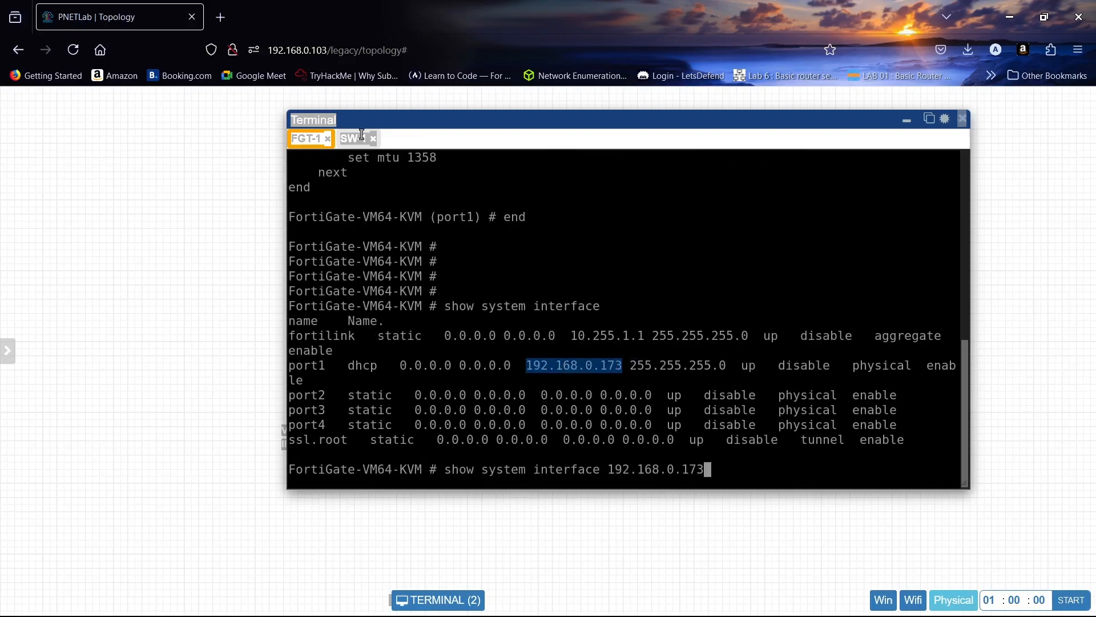
{"action": "left_click", "coordinate": [234, 16]}
{"action": "right_click", "coordinate": [305, 50]}
{"action": "left_click", "coordinate": [349, 180]}
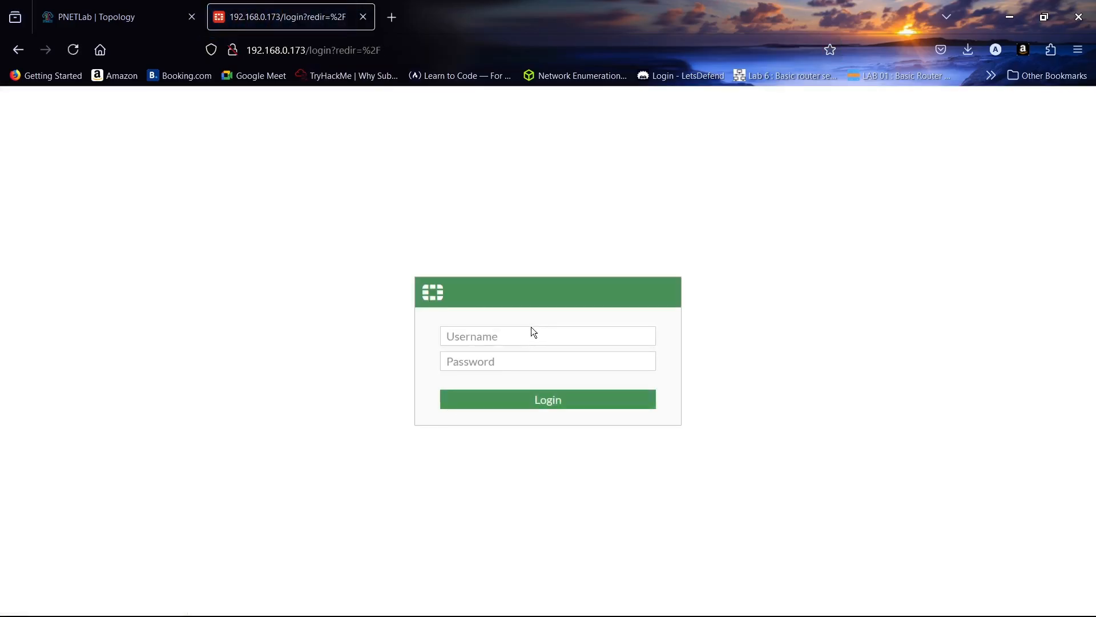
- Log in to the FortiGate web interface as admin with the account password and decline saving the password in the browser
{"action": "left_click", "coordinate": [533, 331]}
{"action": "type", "text": "admin"}
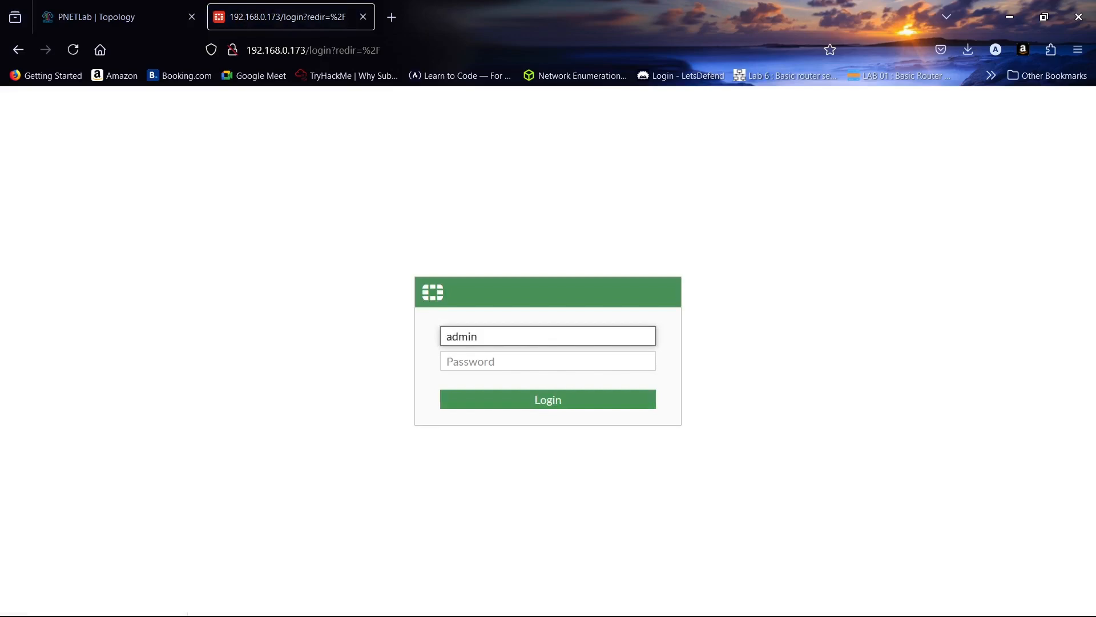
{"action": "key", "text": "Tab"}
{"action": "type", "text": "••••"}
{"action": "key", "text": "Return"}
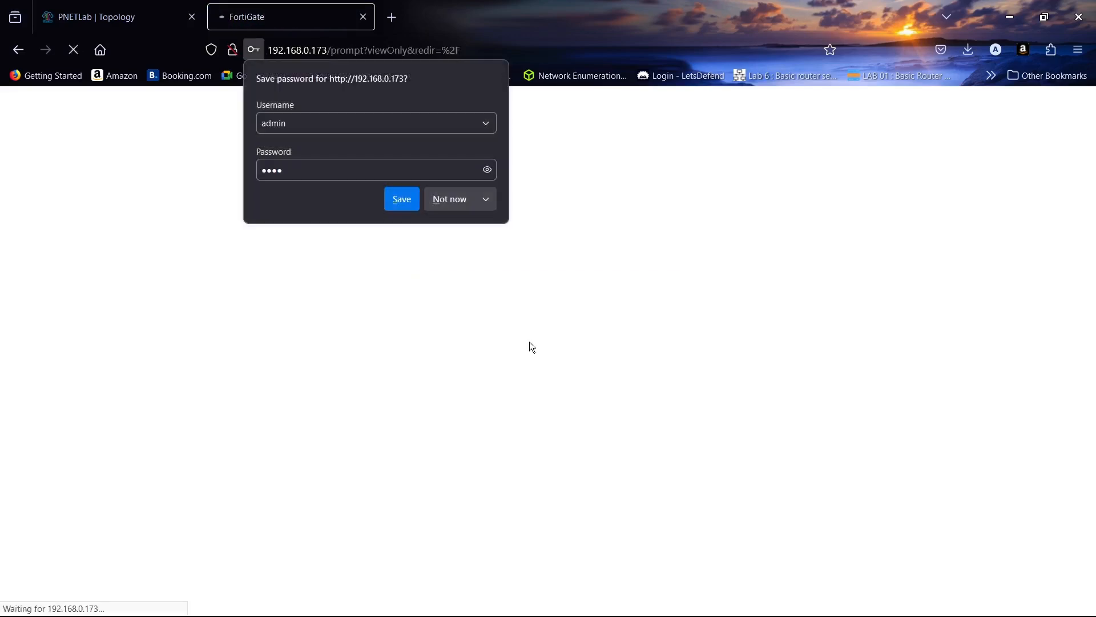
{"action": "left_click", "coordinate": [461, 210]}
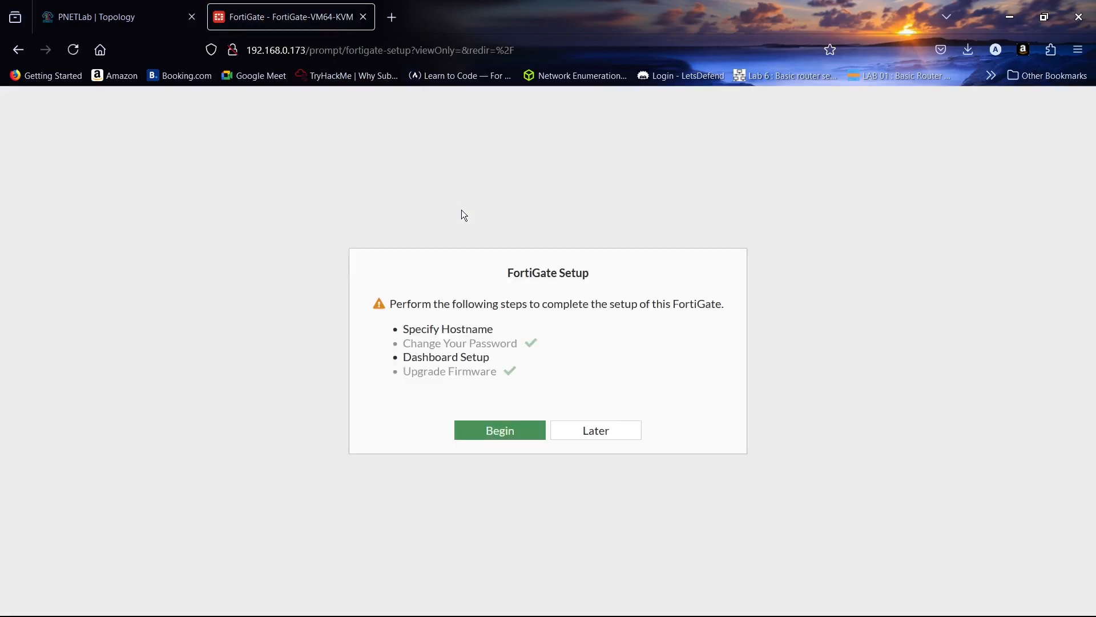
- Postpone the FortiGate setup and dismiss the FortiOS 7.0.0 overview so that it is not shown again
{"action": "left_click", "coordinate": [582, 428]}
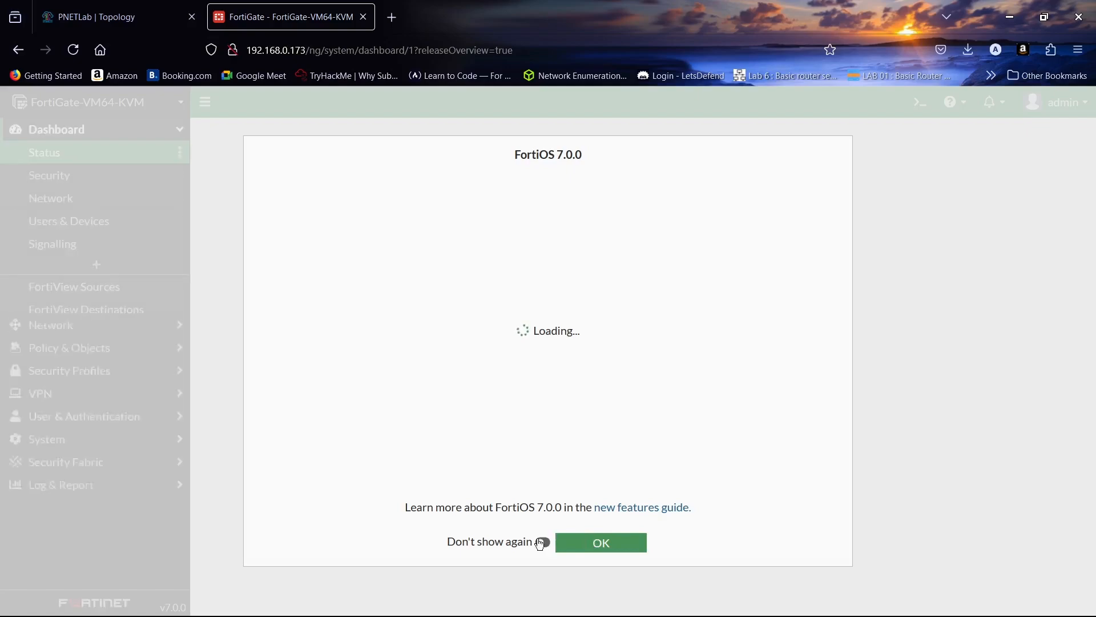
{"action": "left_click", "coordinate": [542, 542]}
{"action": "left_click", "coordinate": [571, 543]}
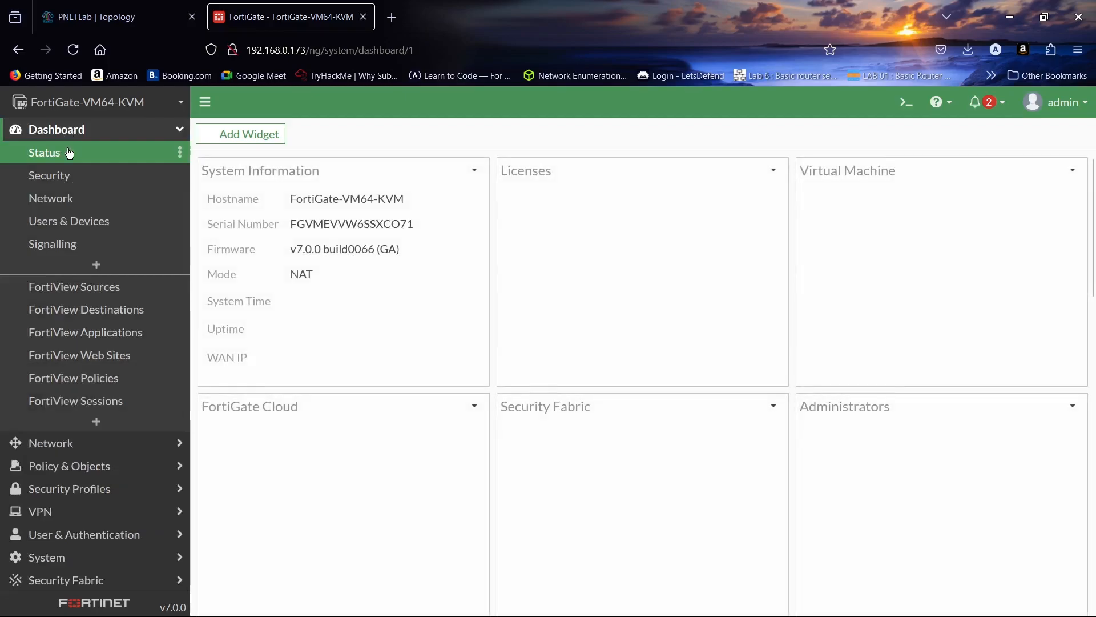
- Go to the network interfaces and open port1 for editing
{"action": "left_click", "coordinate": [71, 136]}
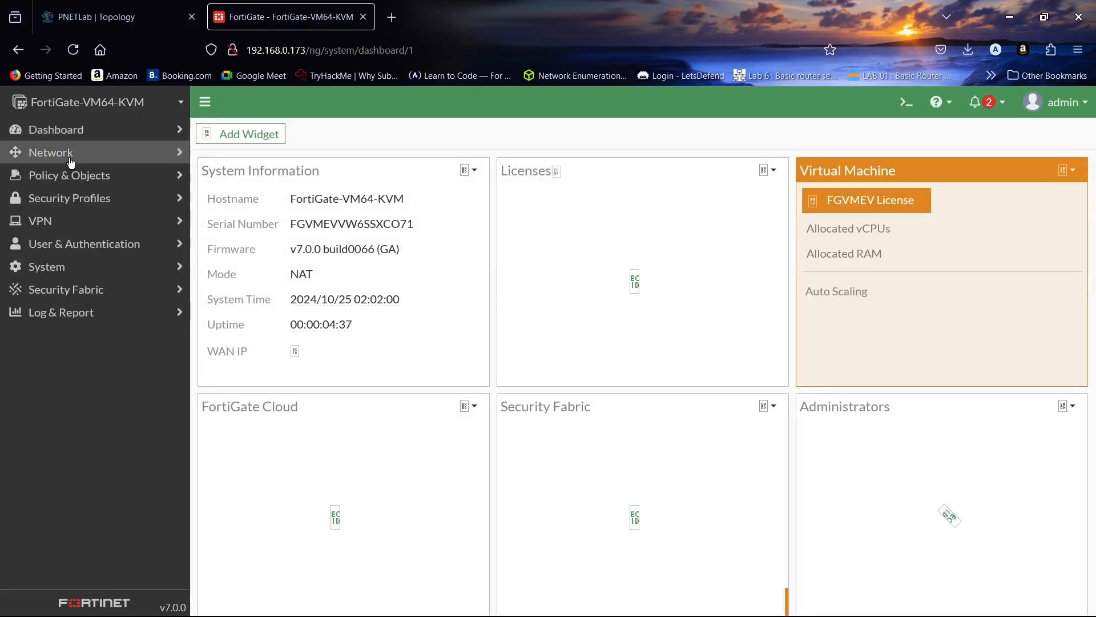
{"action": "left_click", "coordinate": [70, 158]}
{"action": "left_click", "coordinate": [72, 173]}
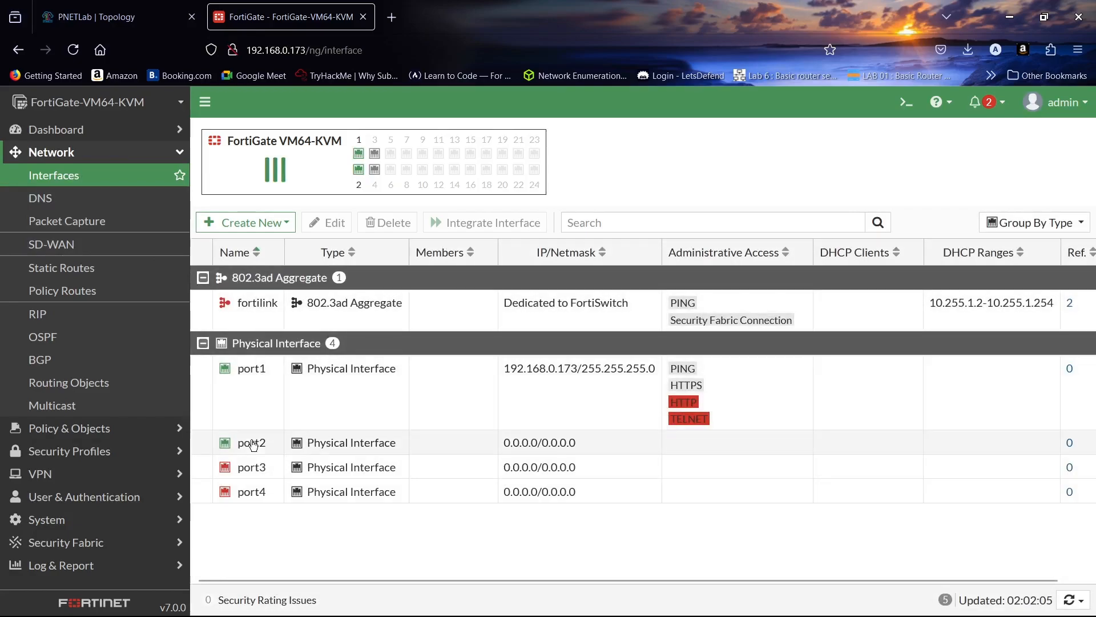
{"action": "left_click", "coordinate": [261, 370]}
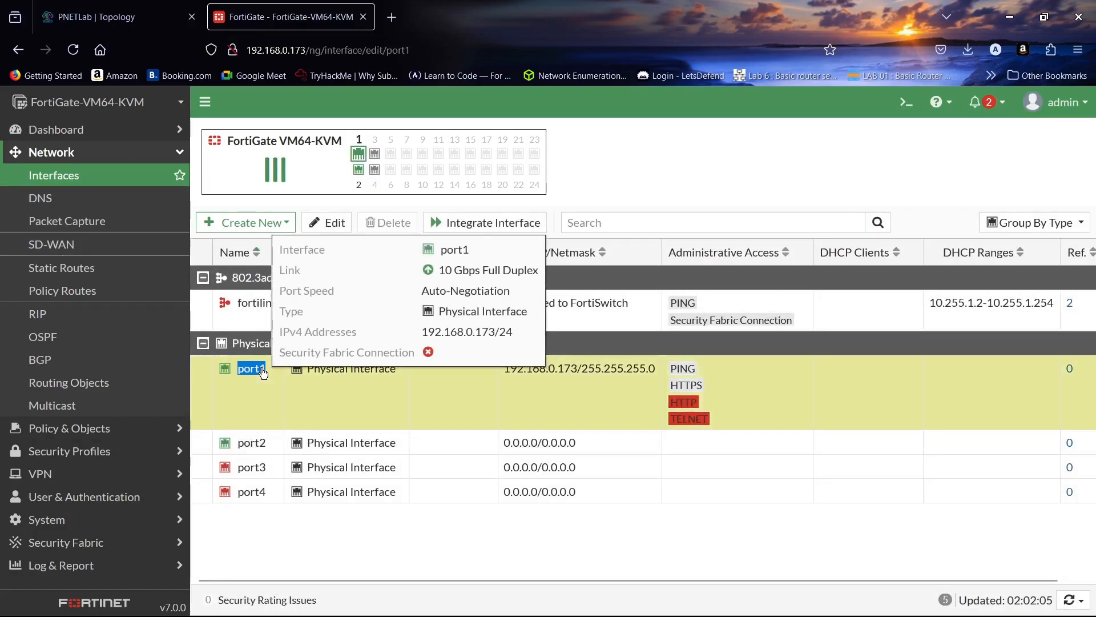
{"action": "double_click", "coordinate": [262, 370]}
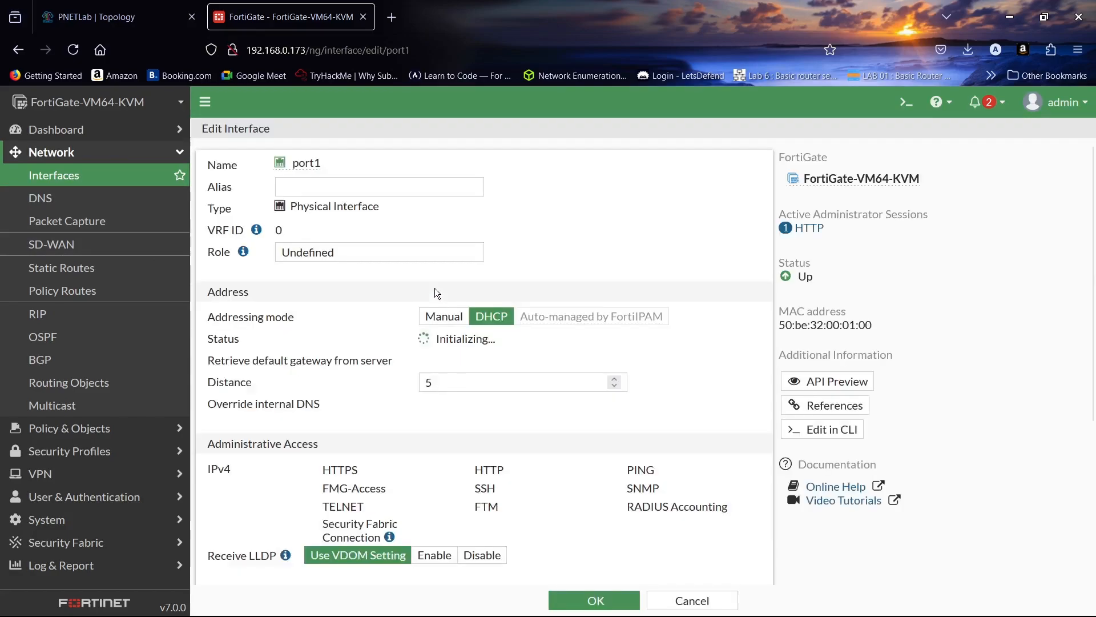
- Give port1 the alias WAN and set its role to WAN
{"action": "left_click", "coordinate": [385, 192]}
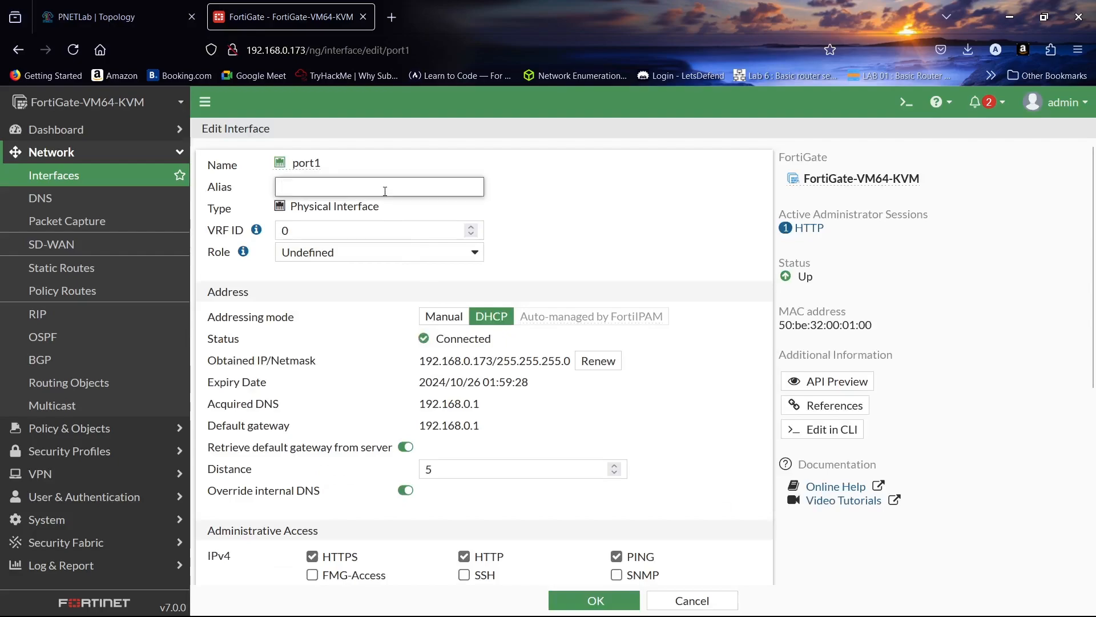
{"action": "type", "text": "WAN"}
{"action": "key", "text": "Tab"}
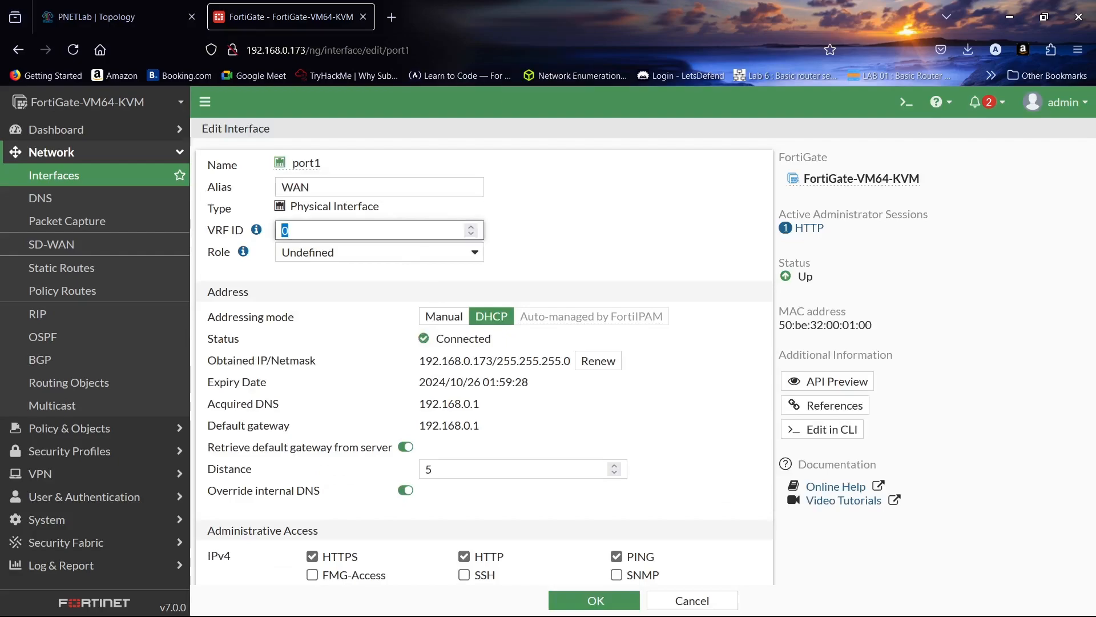
{"action": "left_click", "coordinate": [432, 252]}
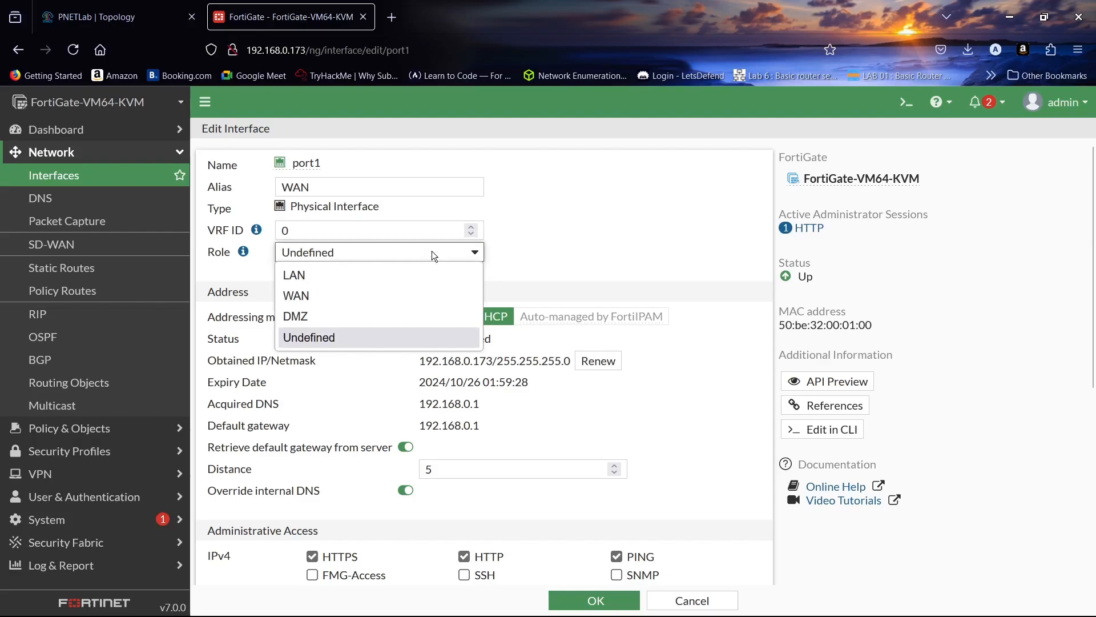
{"action": "left_click", "coordinate": [420, 300]}
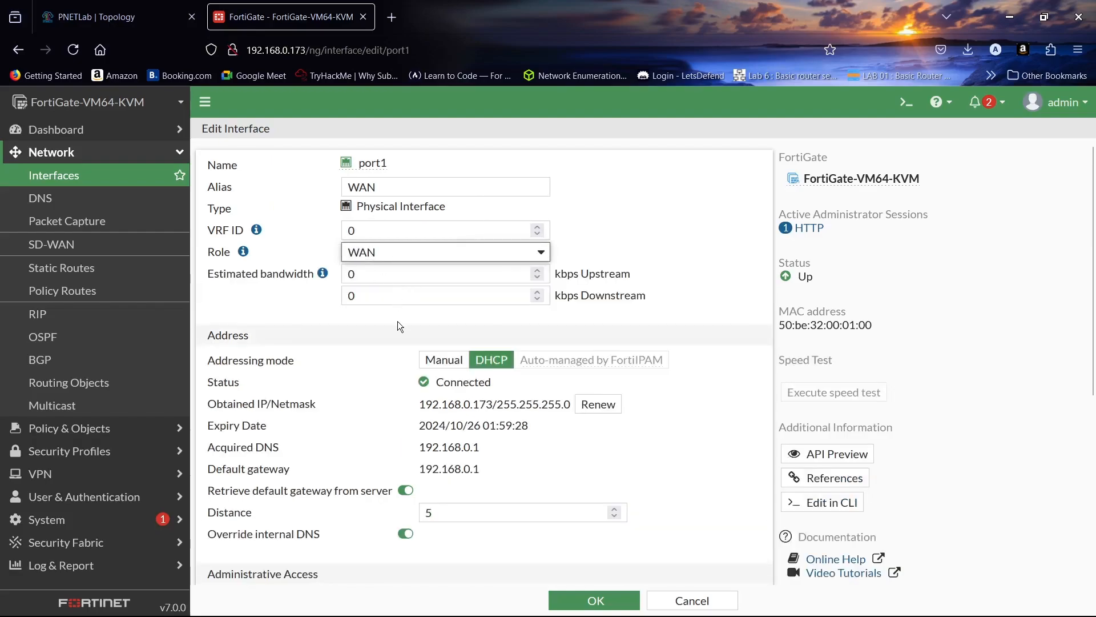
- Switch port1's addressing mode to Manual
{"action": "scroll", "coordinate": [399, 323], "scroll_direction": "down", "scroll_amount": 3}
{"action": "left_click", "coordinate": [448, 200]}
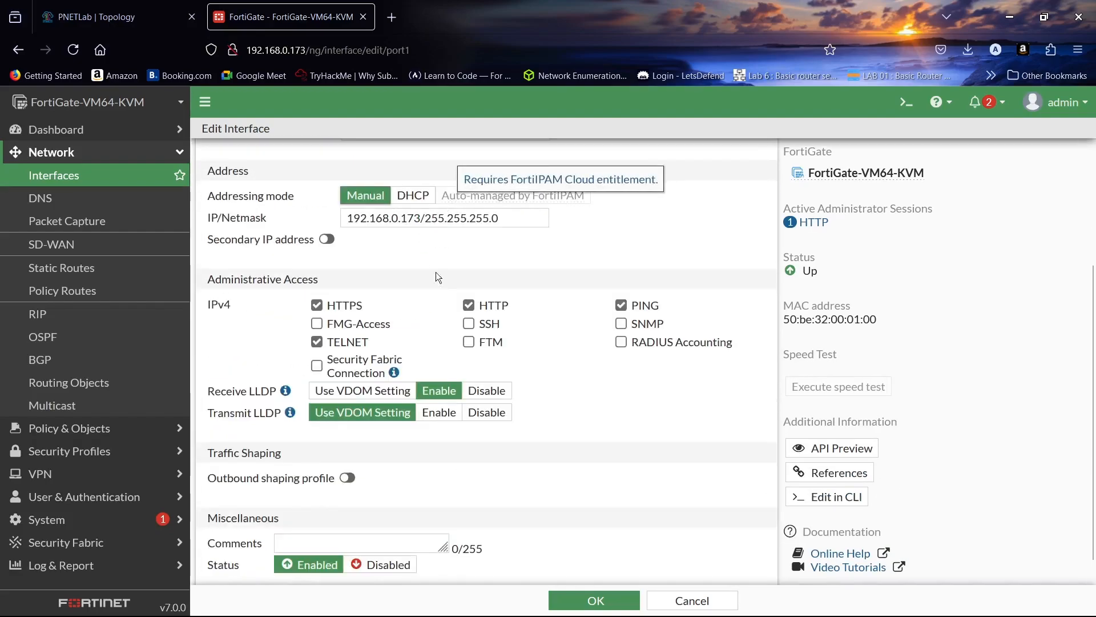
{"action": "scroll", "coordinate": [407, 258], "scroll_direction": "down", "scroll_amount": 1}
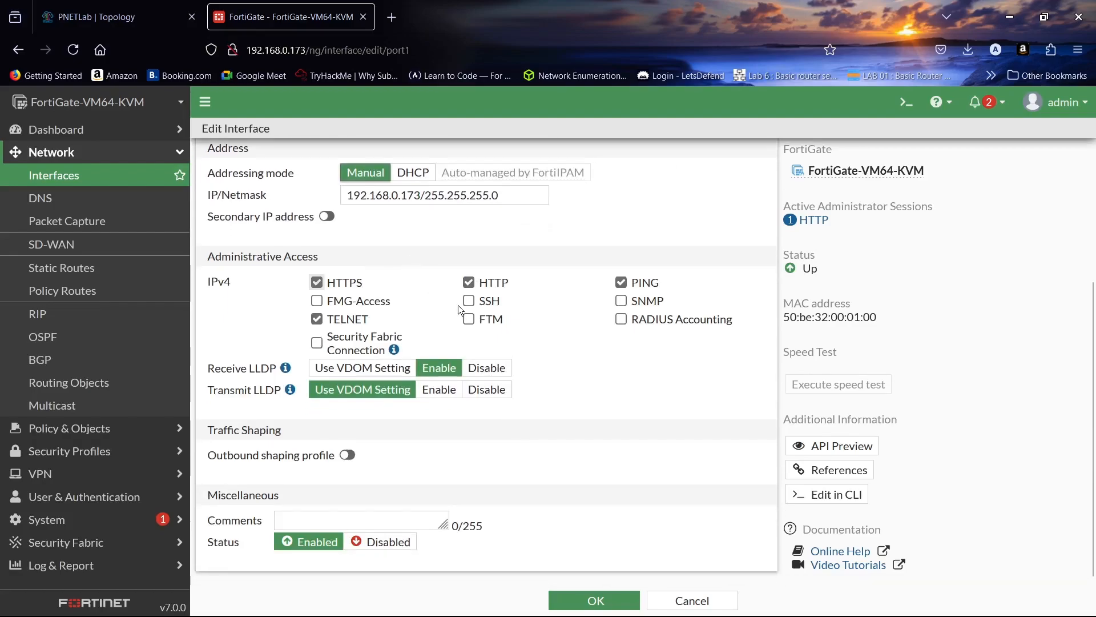
- Save port1's settings and confirm the change to the interface currently used for the connection
{"action": "left_click", "coordinate": [574, 602]}
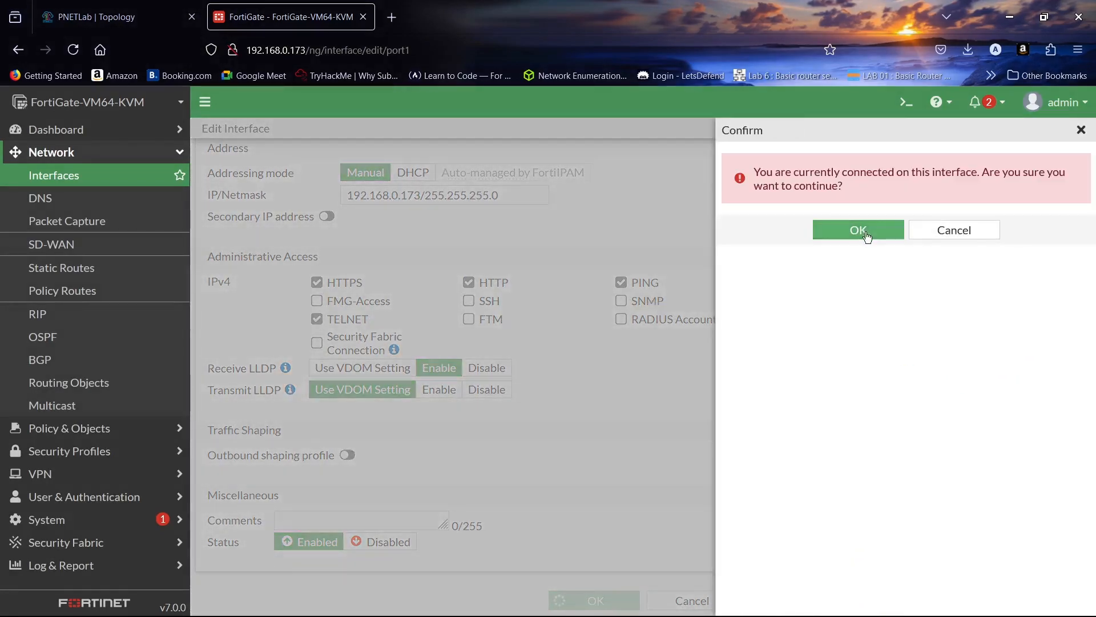
{"action": "left_click", "coordinate": [858, 233]}
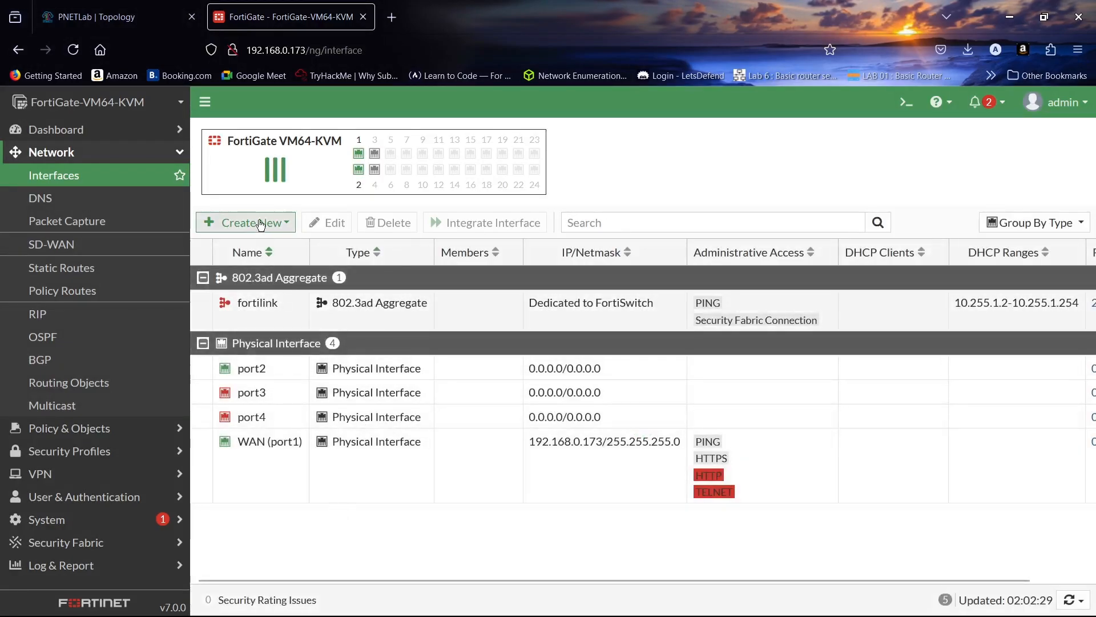
- Create a new interface and name it "vlan 10"
{"action": "mouse_move", "coordinate": [264, 367]}
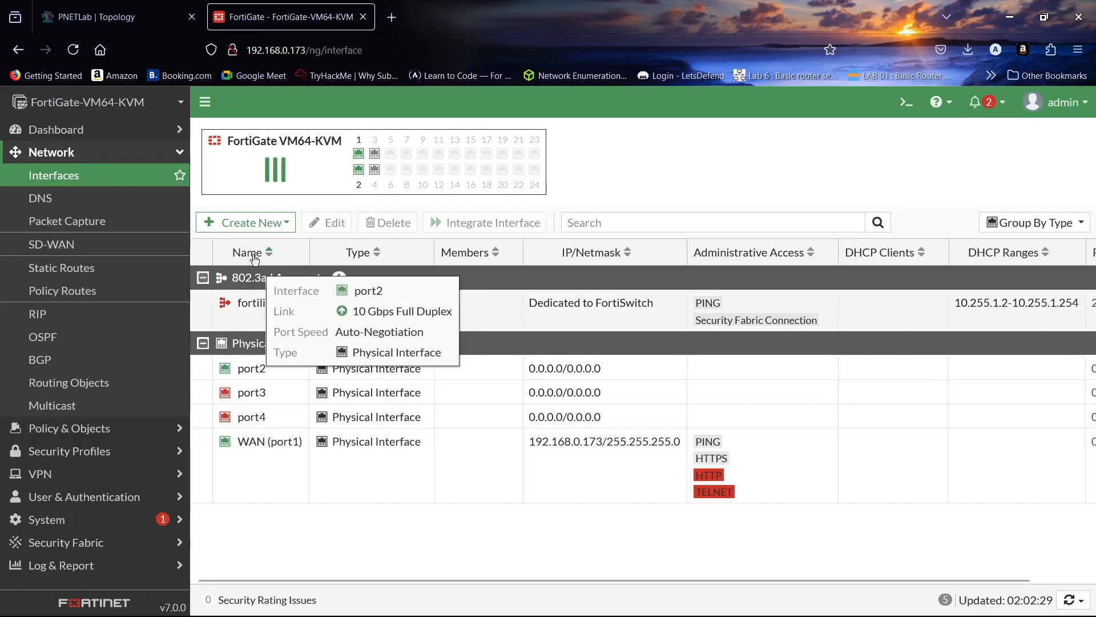
{"action": "left_click", "coordinate": [254, 221]}
{"action": "left_click", "coordinate": [239, 243]}
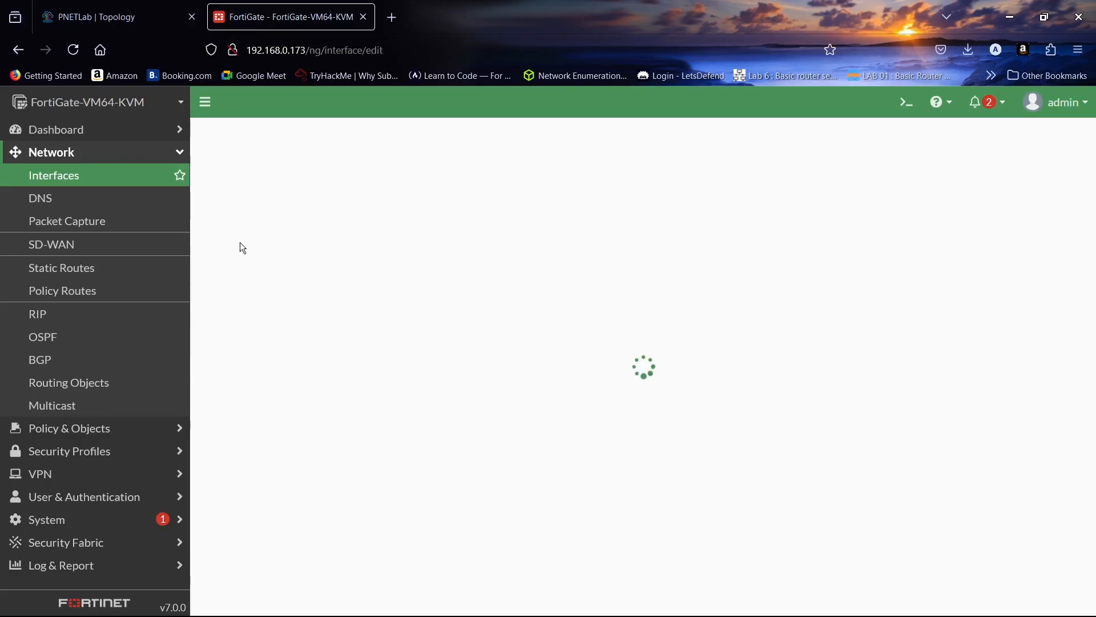
{"action": "left_click", "coordinate": [290, 169]}
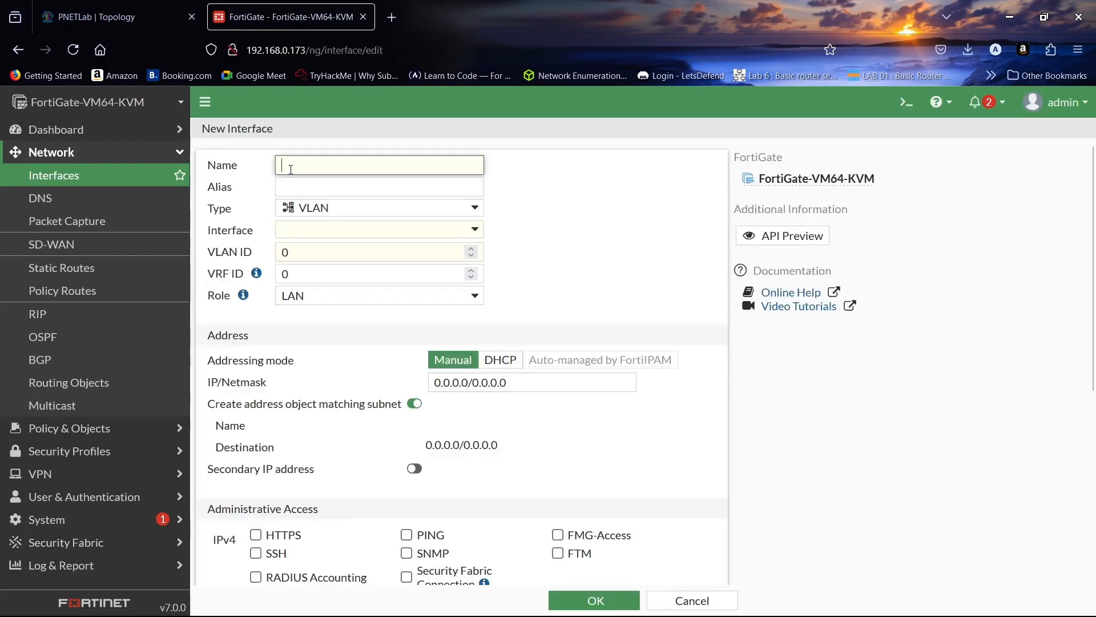
{"action": "key", "text": "Caps_Lock"}
{"action": "type", "text": "lan"}
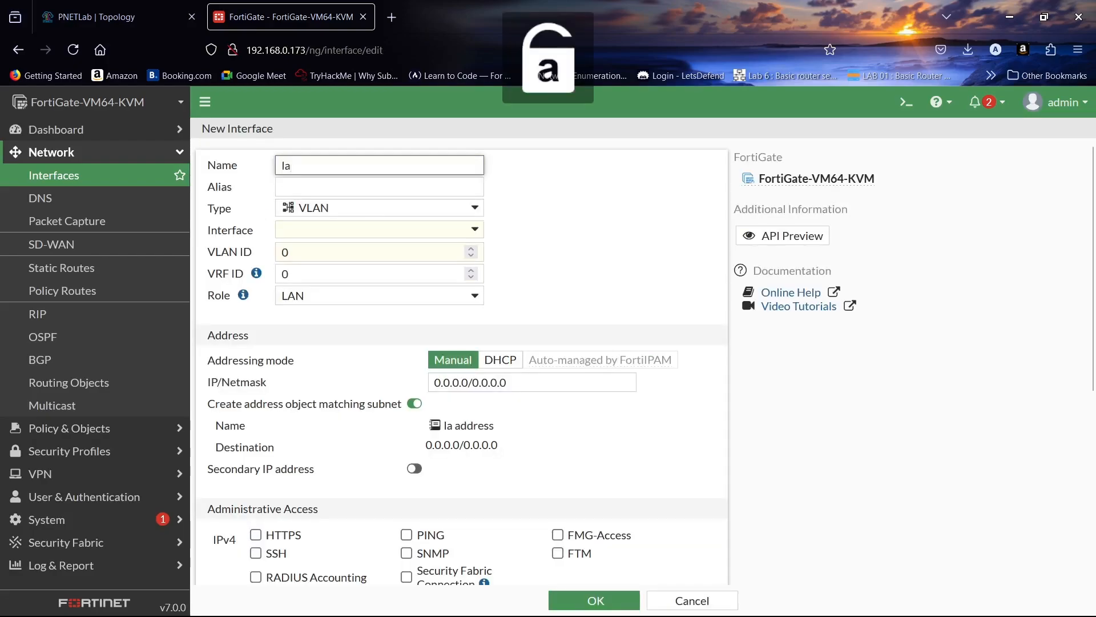
{"action": "key", "text": "BackSpace"}
{"action": "key", "text": "BackSpace"}
{"action": "key", "text": "BackSpace"}
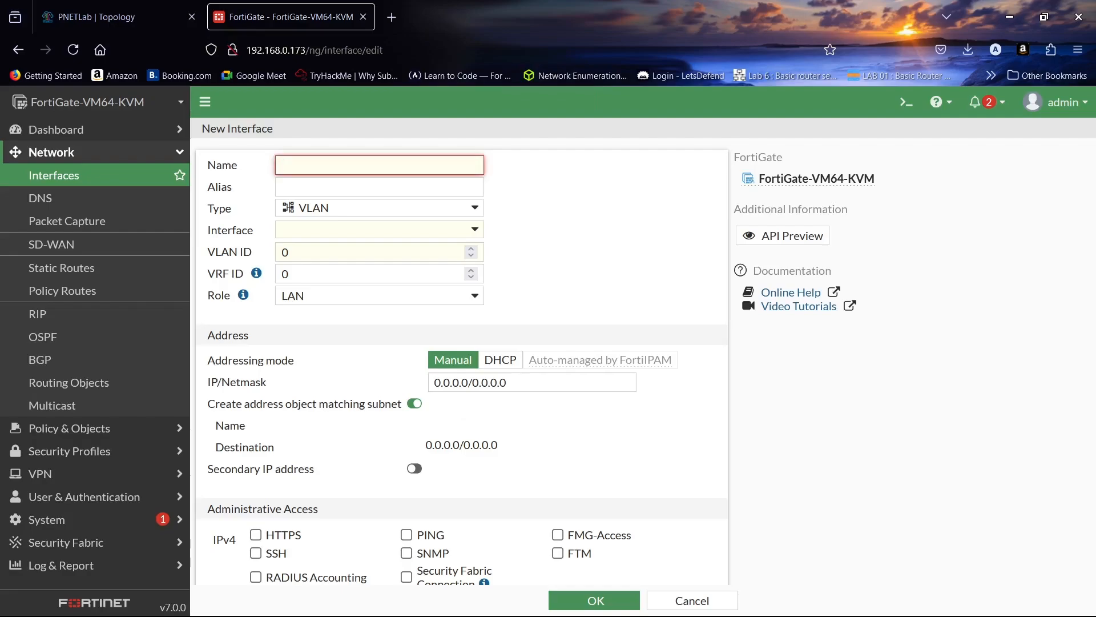
{"action": "type", "text": "vlan"}
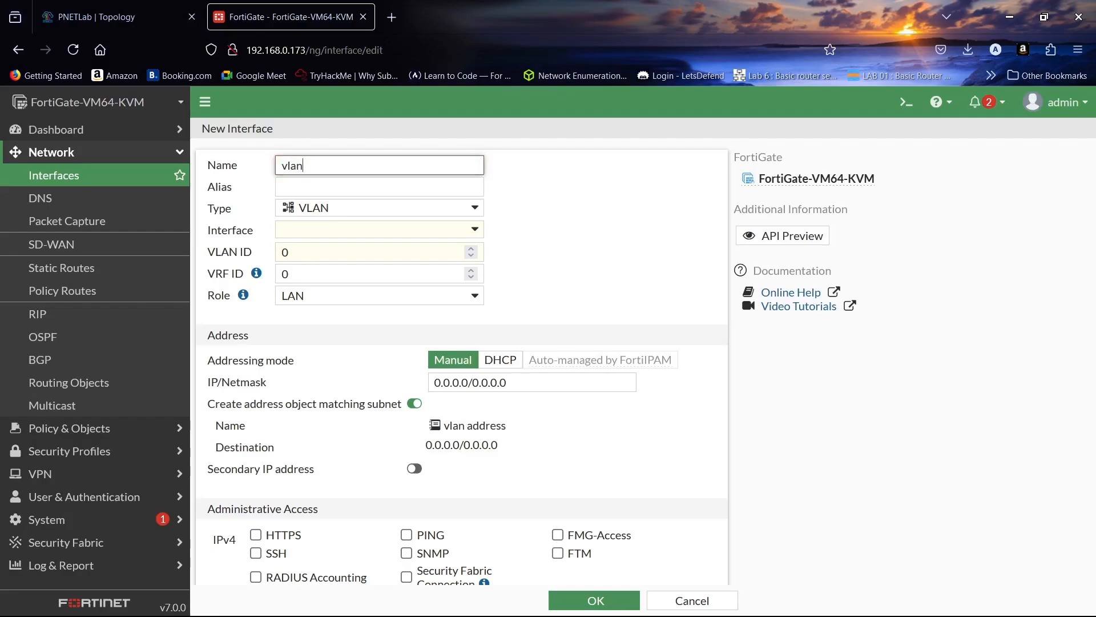
{"action": "type", "text": " 10"}
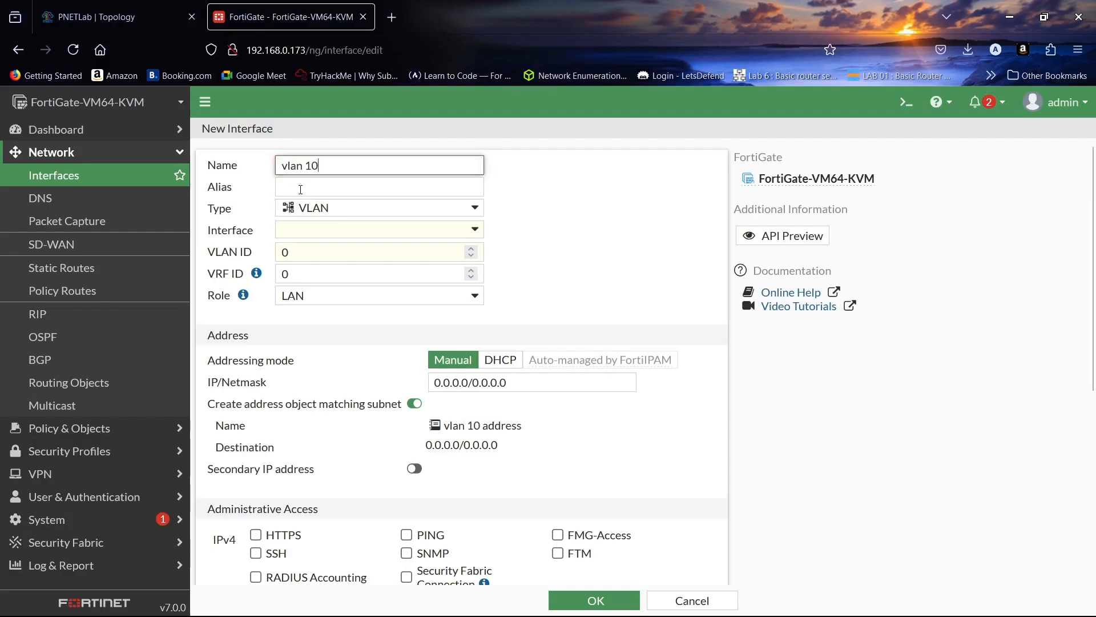
- Set the vlan 10 interface's type to VLAN, its parent interface to port2 and its VLAN ID to 10
{"action": "left_click", "coordinate": [348, 210]}
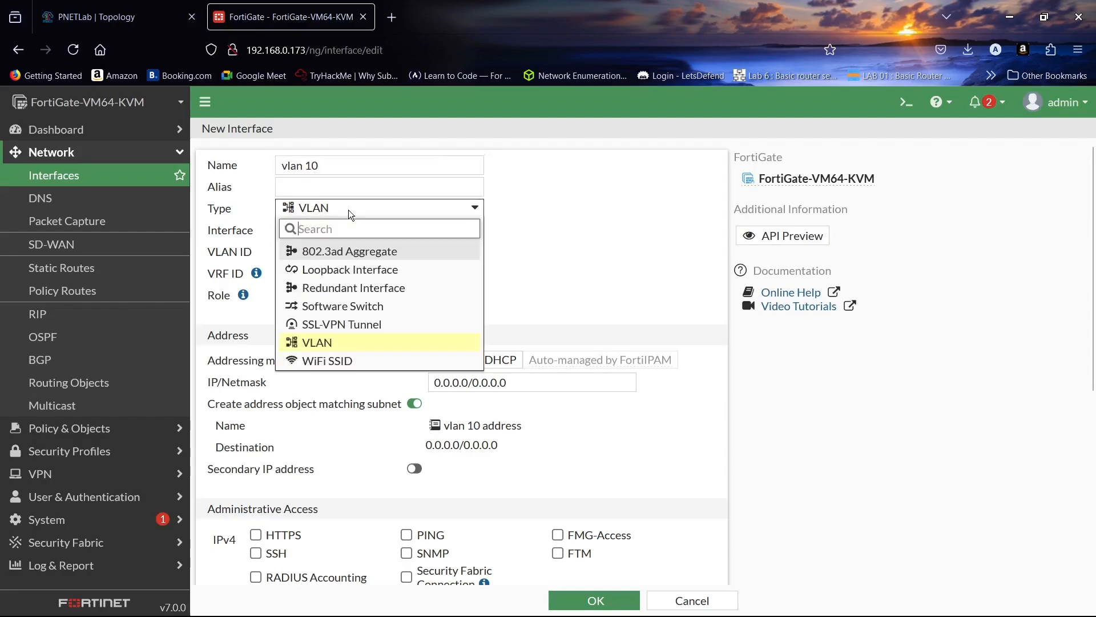
{"action": "left_click", "coordinate": [375, 353]}
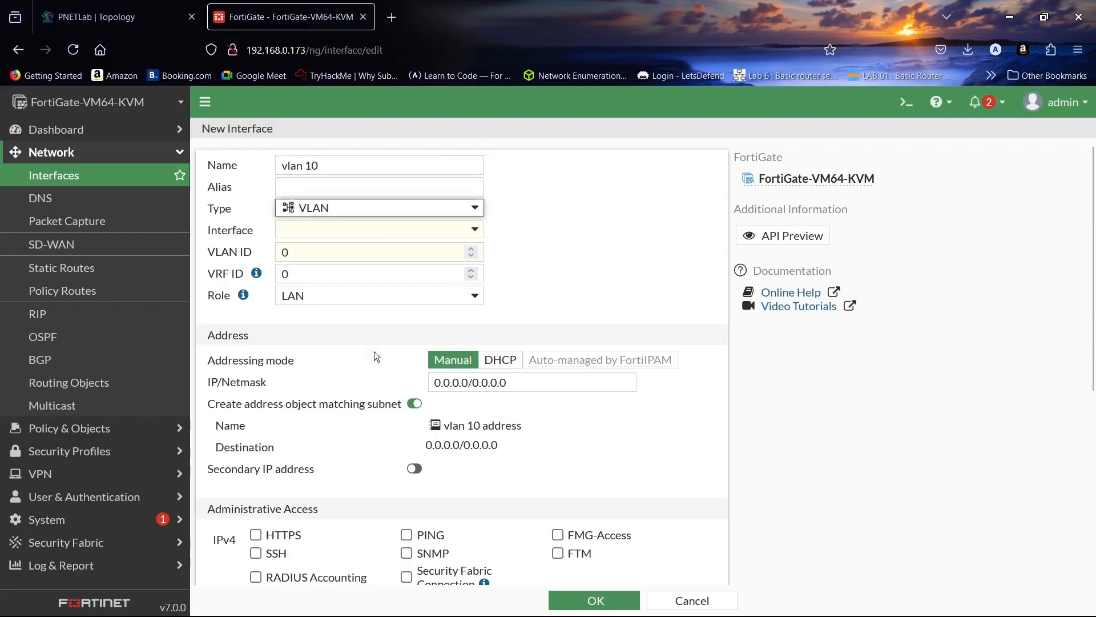
{"action": "left_click", "coordinate": [375, 234]}
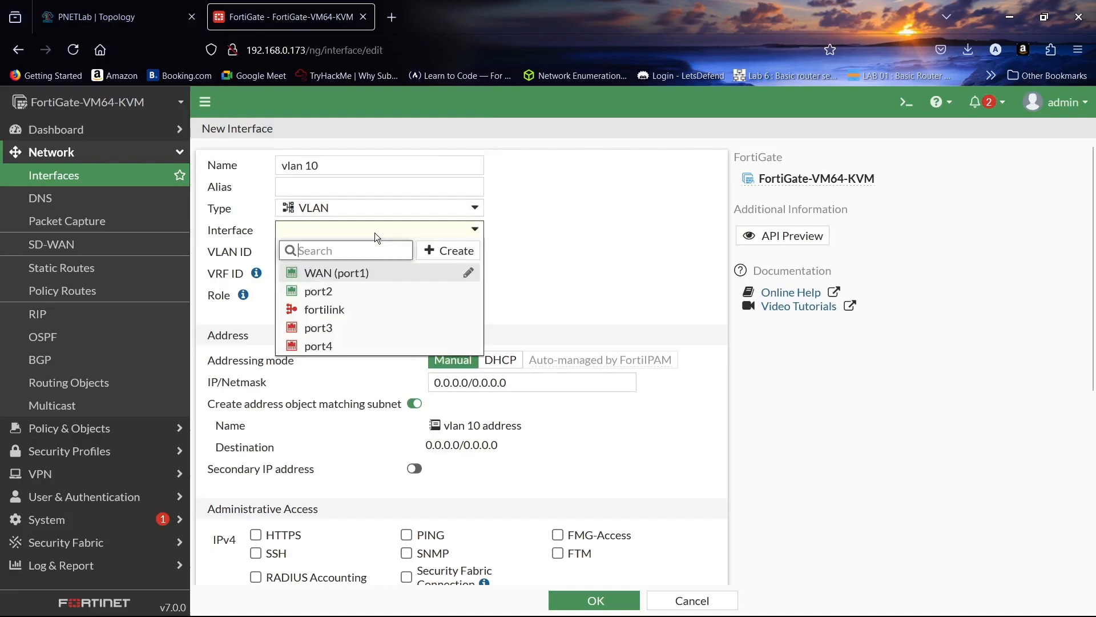
{"action": "left_click", "coordinate": [372, 293]}
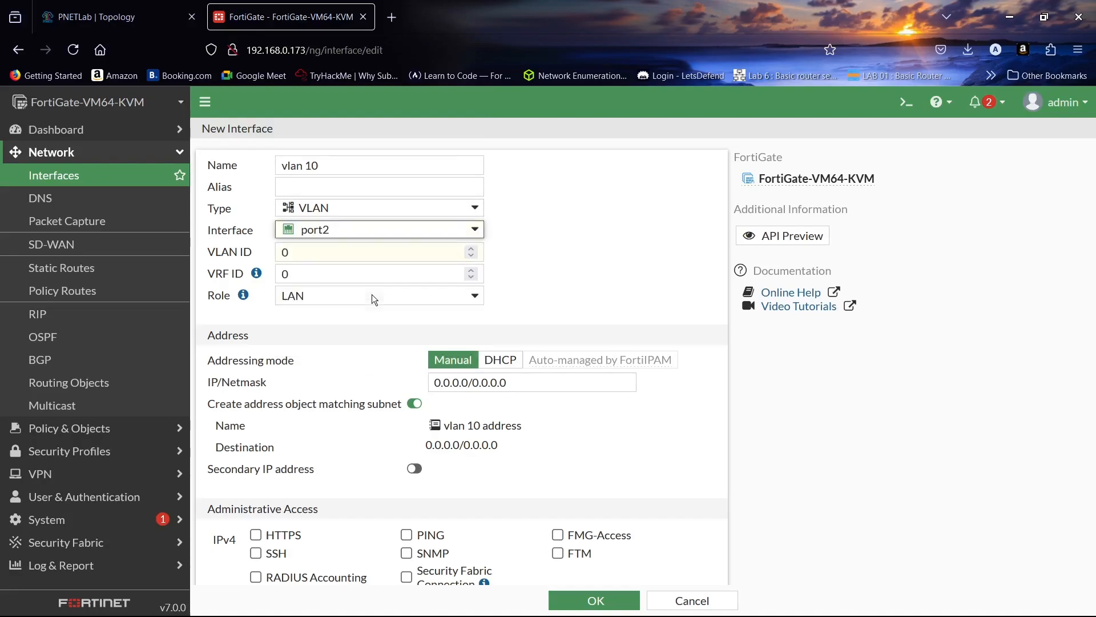
{"action": "double_click", "coordinate": [373, 253]}
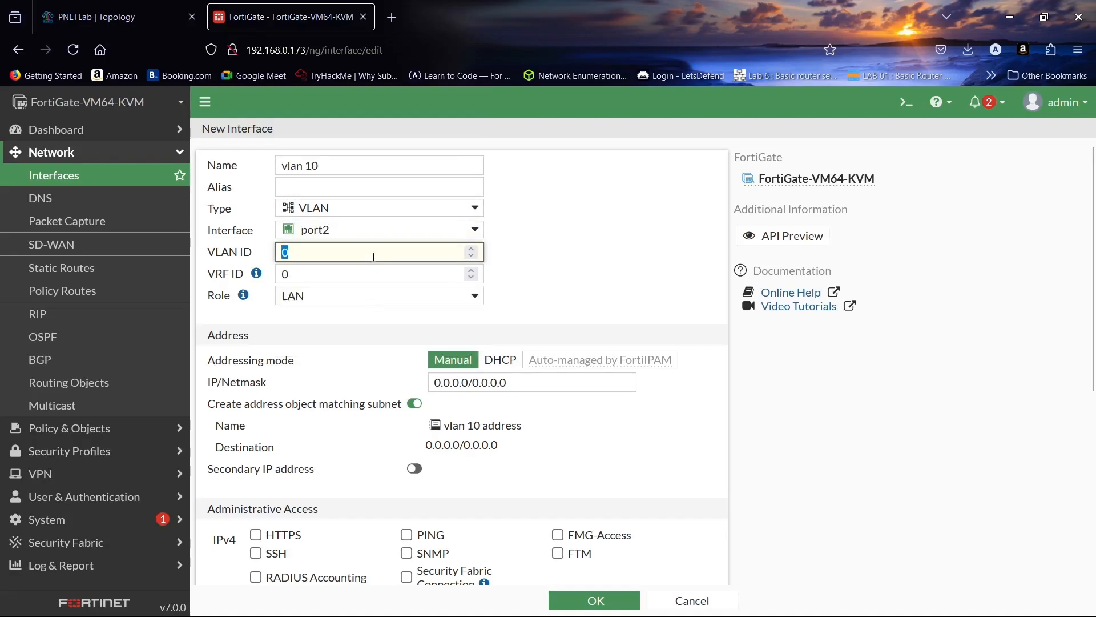
{"action": "type", "text": "1"}
- Set the vlan 10 interface's IP/Netmask to 10.10.10.1/24
{"action": "scroll", "coordinate": [341, 316], "scroll_direction": "down", "scroll_amount": 2}
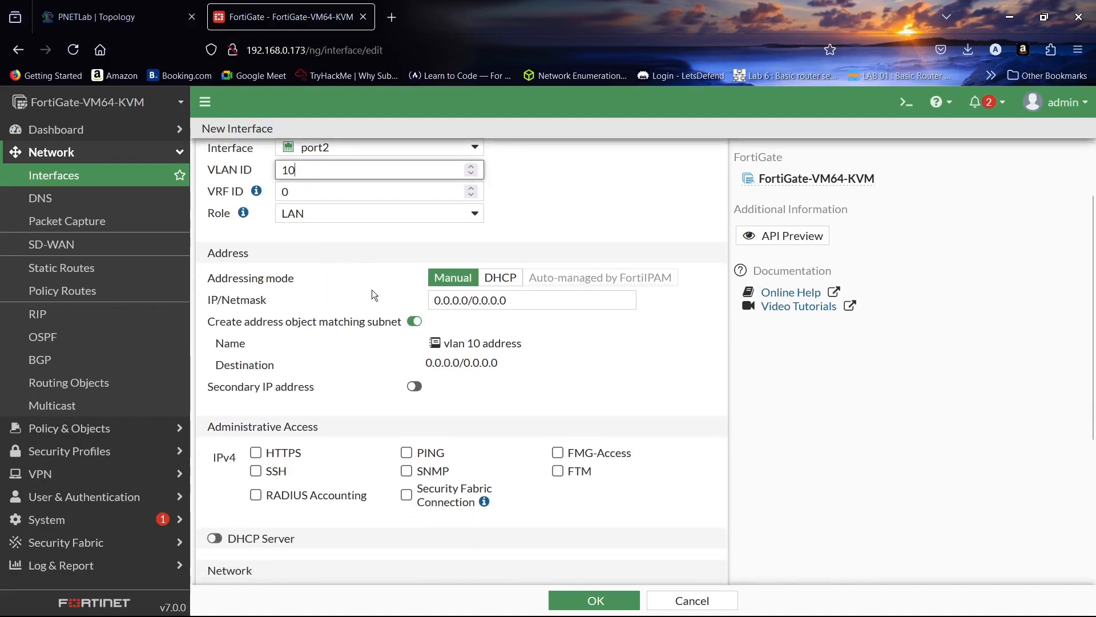
{"action": "left_click", "coordinate": [508, 303]}
{"action": "key", "text": "ctrl+a"}
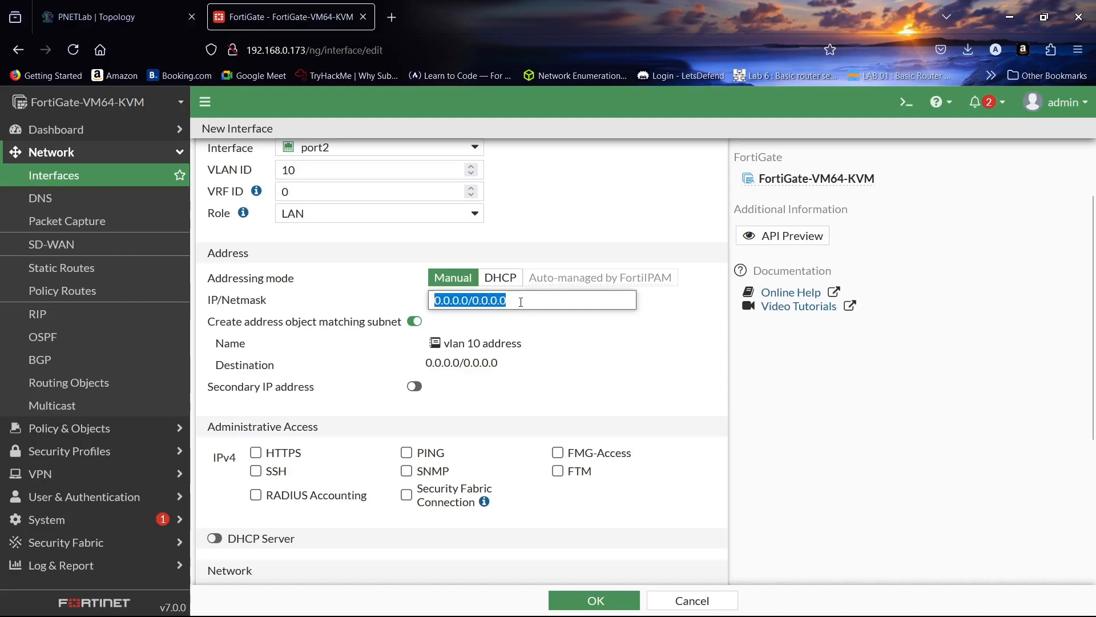
{"action": "type", "text": "10."}
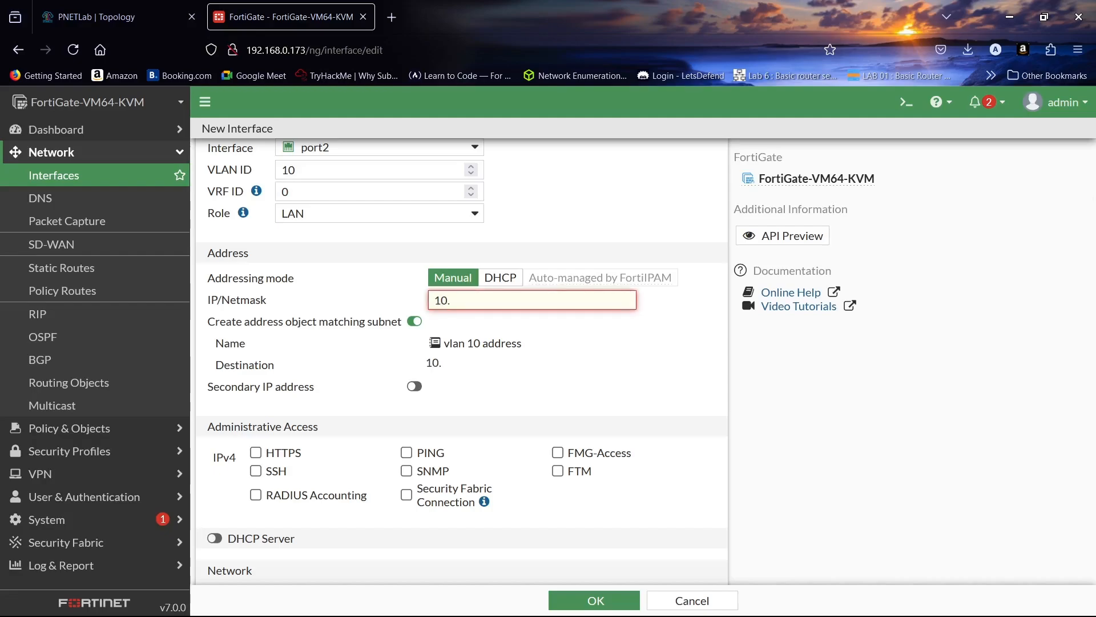
{"action": "type", "text": "10.10.1/24"}
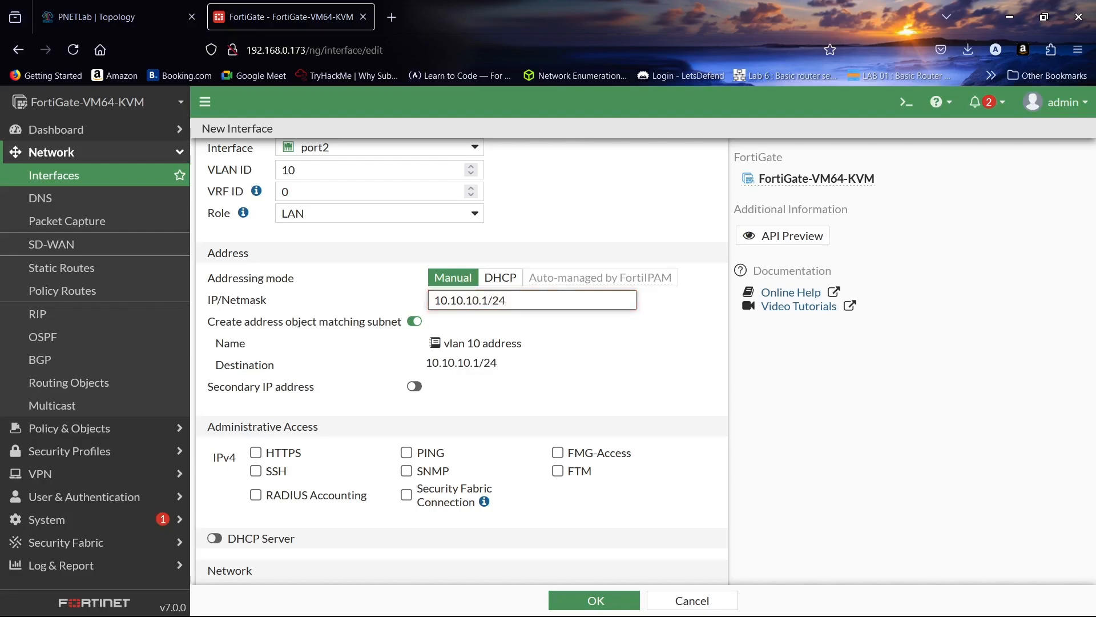
- Allow HTTPS, SSH and PING administrative access on vlan 10 and enable its DHCP server
{"action": "scroll", "coordinate": [471, 330], "scroll_direction": "down", "scroll_amount": 4}
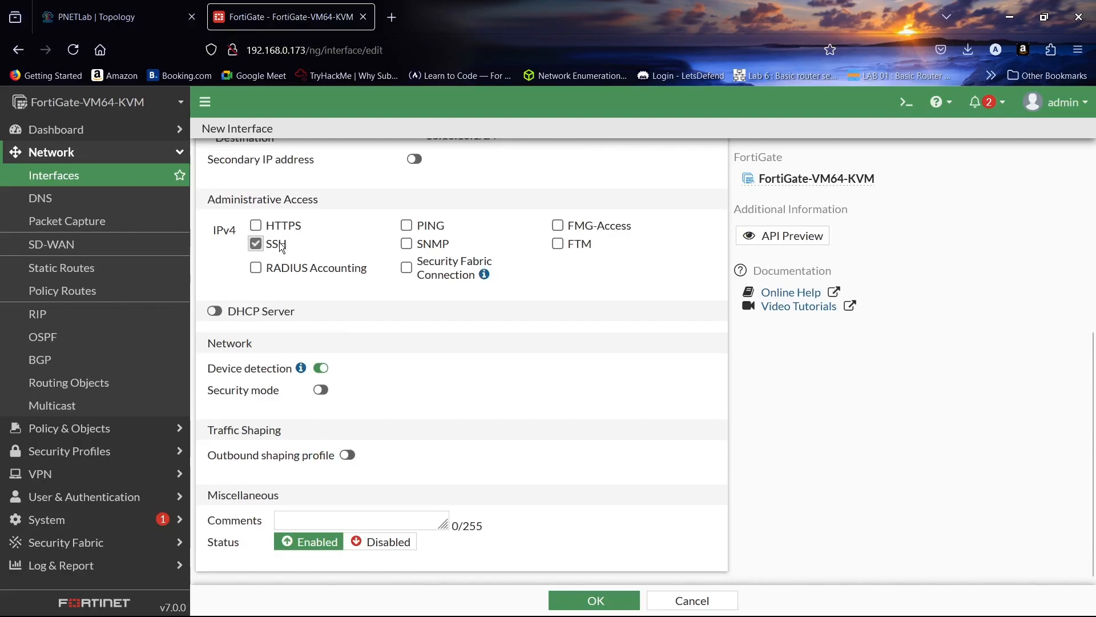
{"action": "left_click", "coordinate": [405, 227]}
{"action": "left_click", "coordinate": [257, 225]}
{"action": "left_click", "coordinate": [218, 311]}
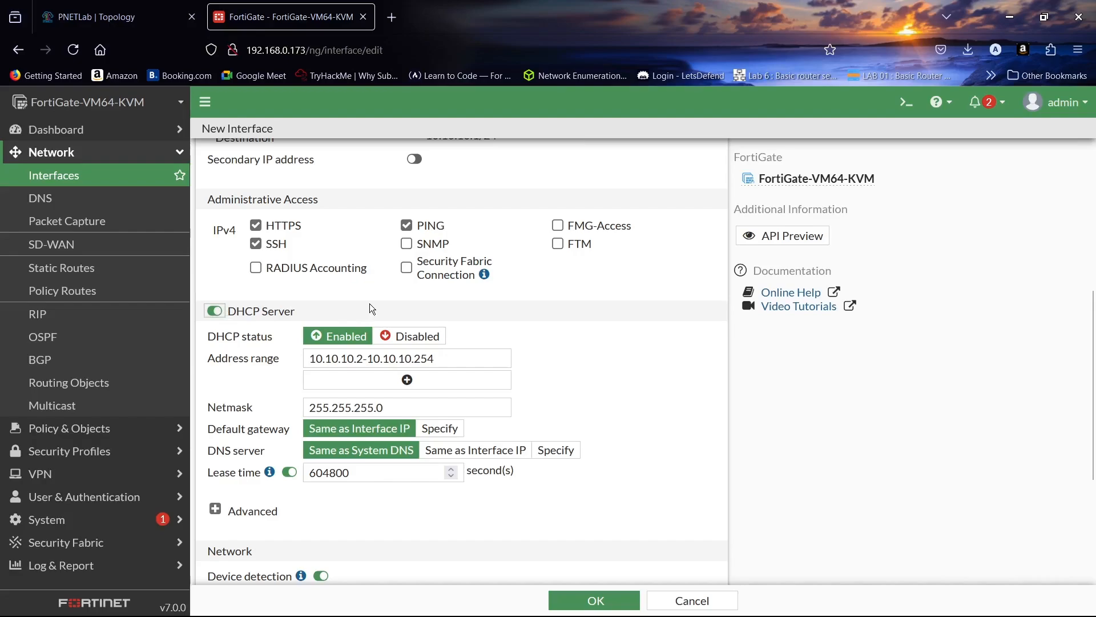
- Review and save the vlan 10 interface, and expand port2 in the interface list to show its VLANs
{"action": "scroll", "coordinate": [371, 309], "scroll_direction": "down", "scroll_amount": 4}
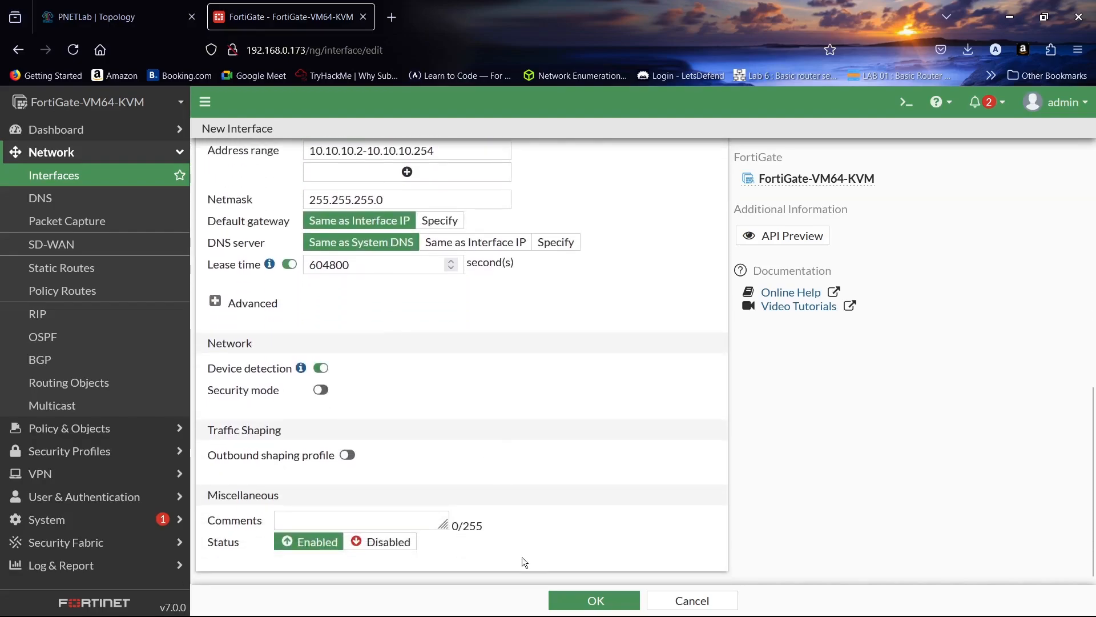
{"action": "scroll", "coordinate": [527, 429], "scroll_direction": "up", "scroll_amount": 10}
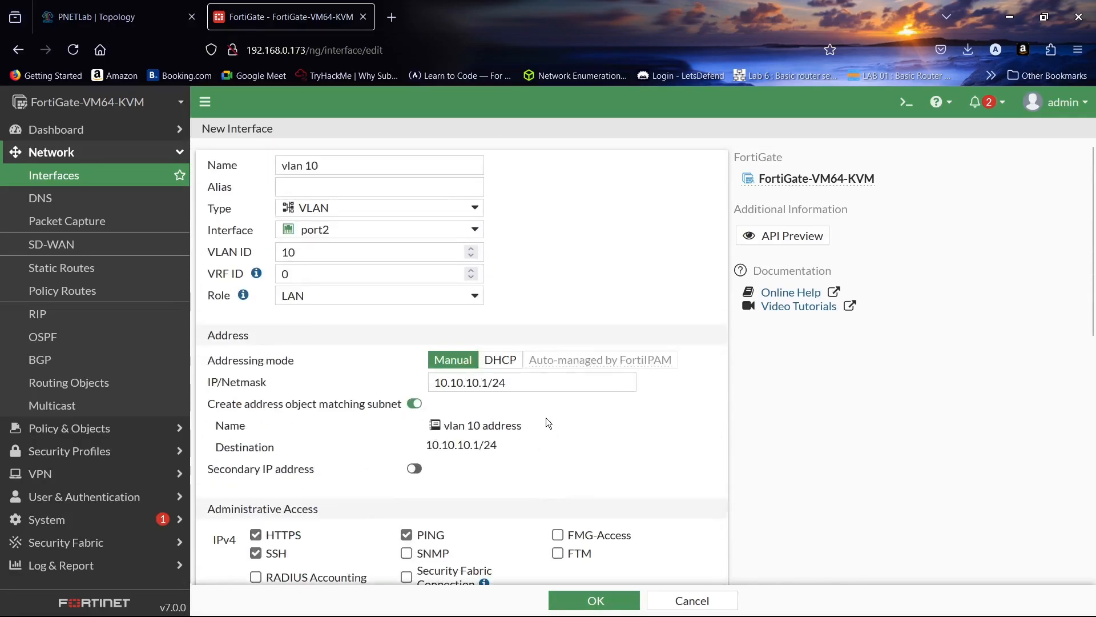
{"action": "scroll", "coordinate": [551, 410], "scroll_direction": "down", "scroll_amount": 10}
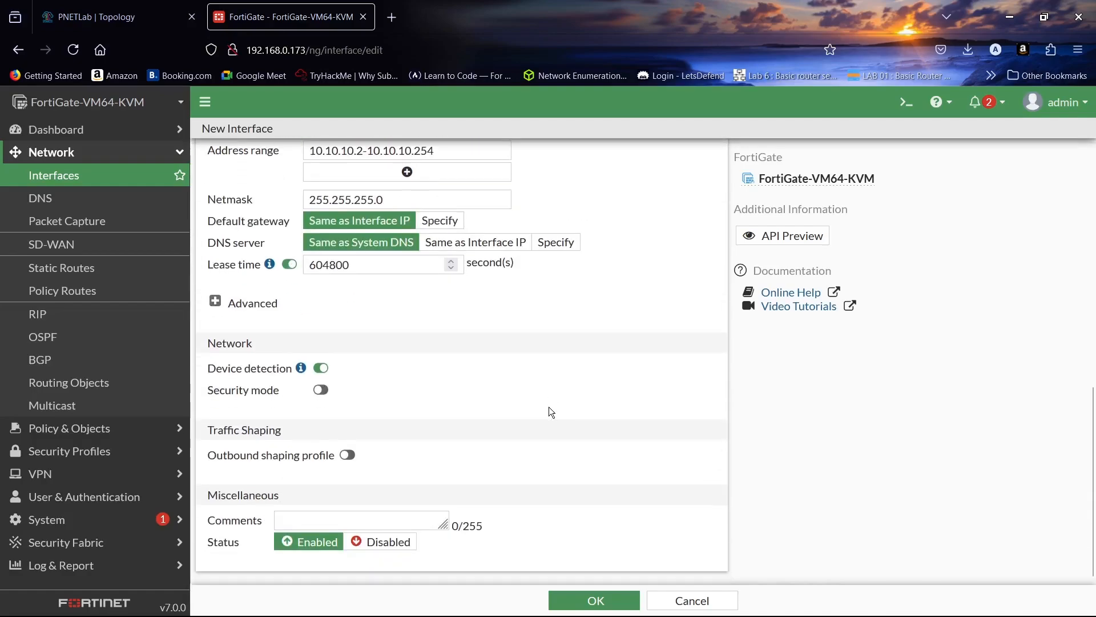
{"action": "left_click", "coordinate": [594, 600]}
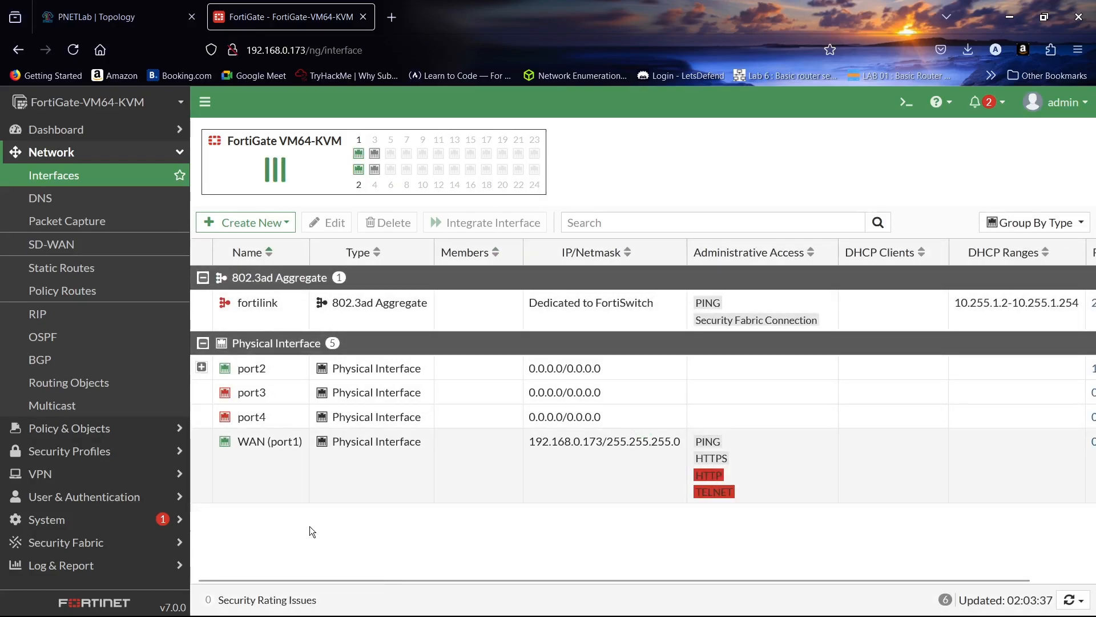
{"action": "left_click", "coordinate": [202, 368]}
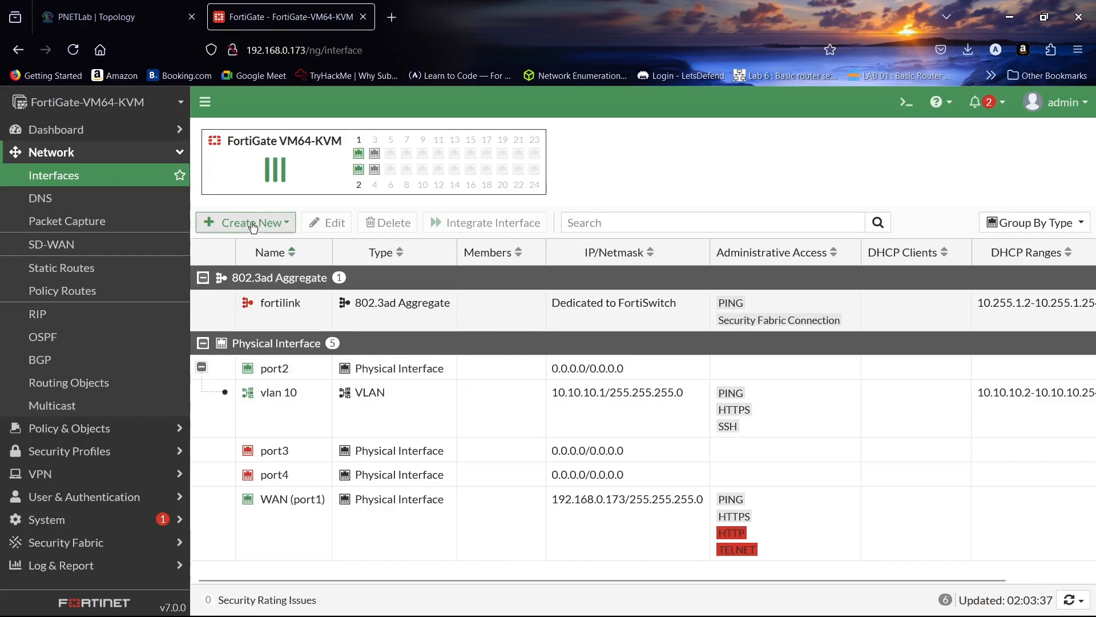
- Create another new interface and name it "vlan 20"
{"action": "left_click", "coordinate": [253, 222]}
{"action": "left_click", "coordinate": [234, 243]}
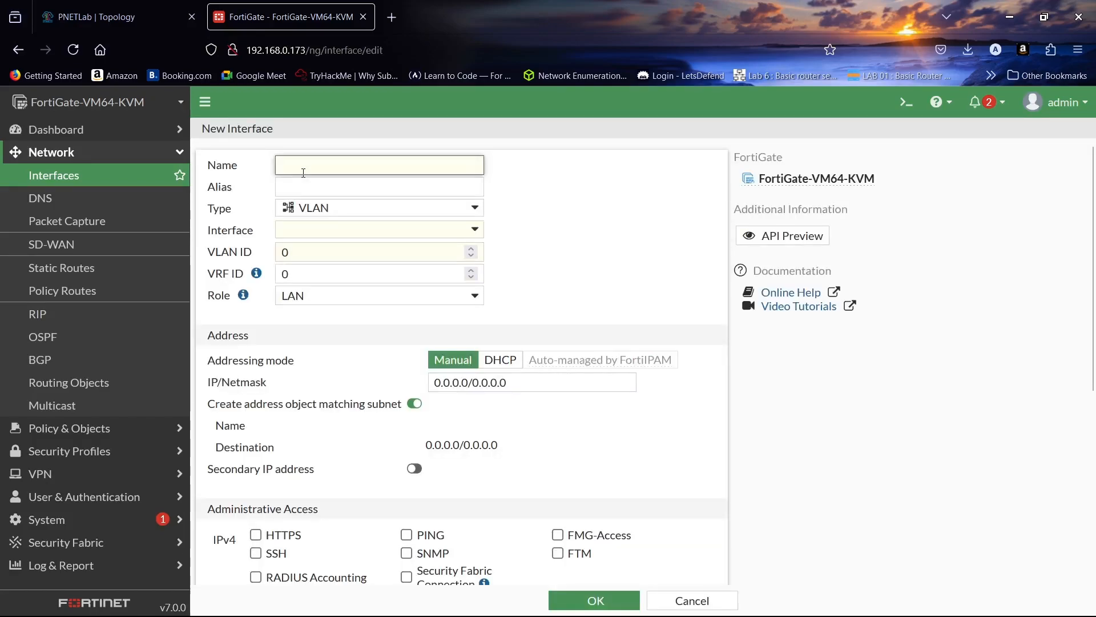
{"action": "type", "text": "vl"}
{"action": "key", "text": "Caps_Lock"}
{"action": "key", "text": "Caps_Lock"}
{"action": "type", "text": "an 20"}
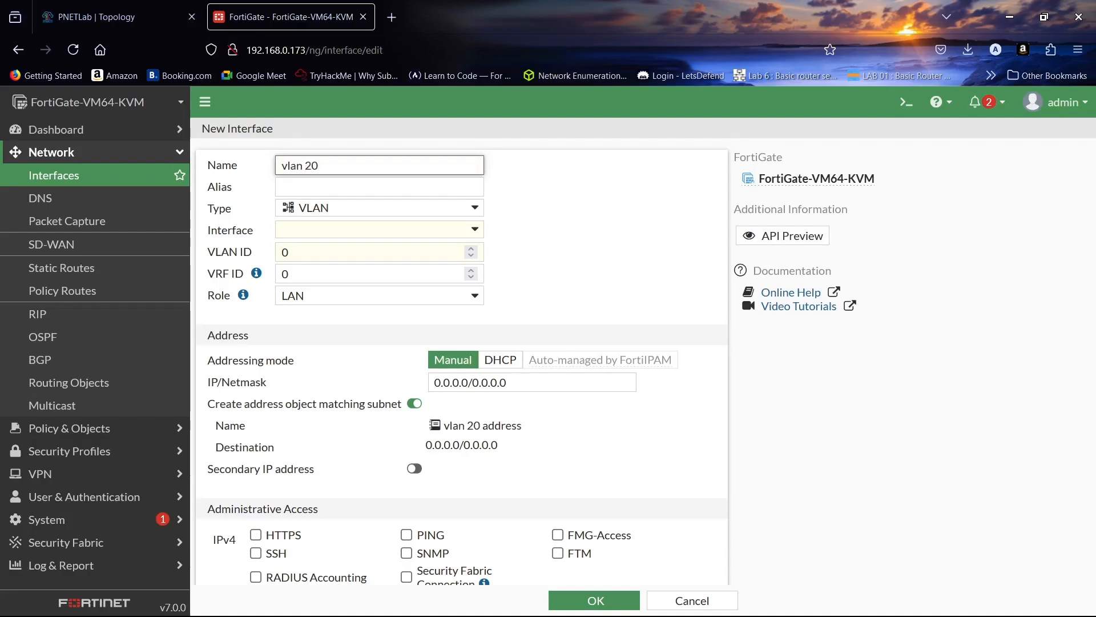
- Set the vlan 20 interface's type to VLAN, its parent interface to port2 and its VLAN ID to 20
{"action": "left_click", "coordinate": [304, 209]}
{"action": "left_click", "coordinate": [327, 344]}
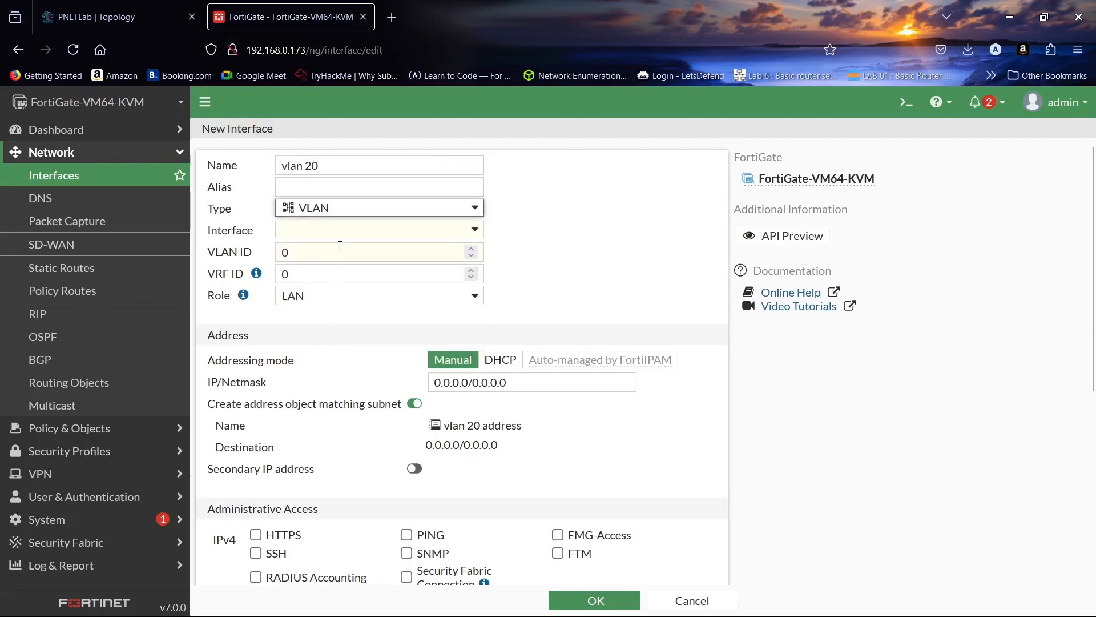
{"action": "left_click", "coordinate": [342, 231]}
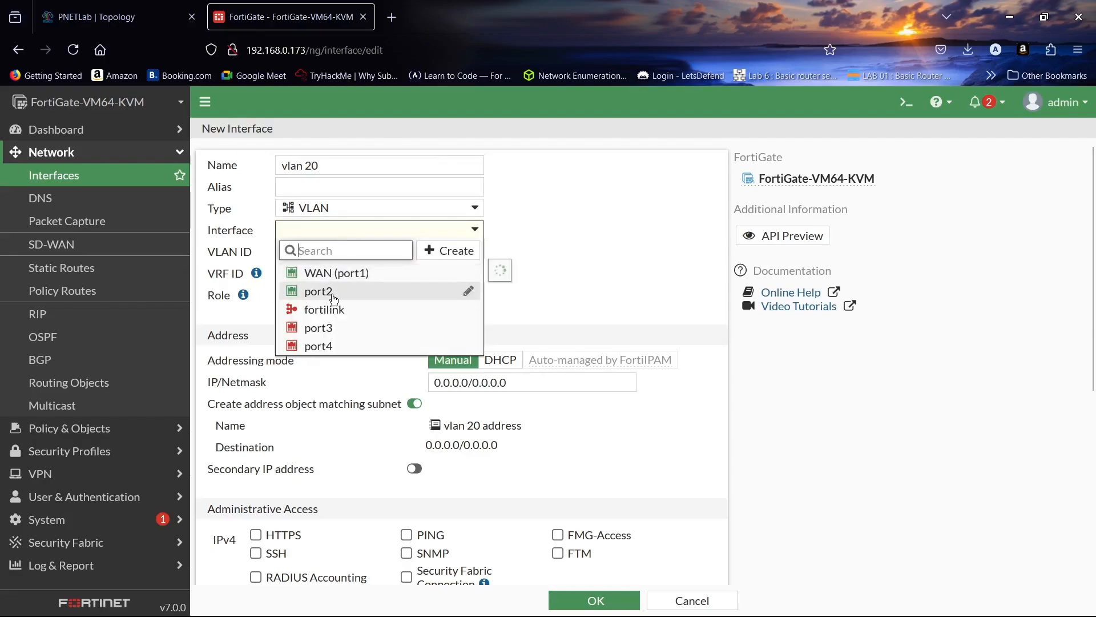
{"action": "left_click", "coordinate": [333, 296]}
{"action": "double_click", "coordinate": [336, 252]}
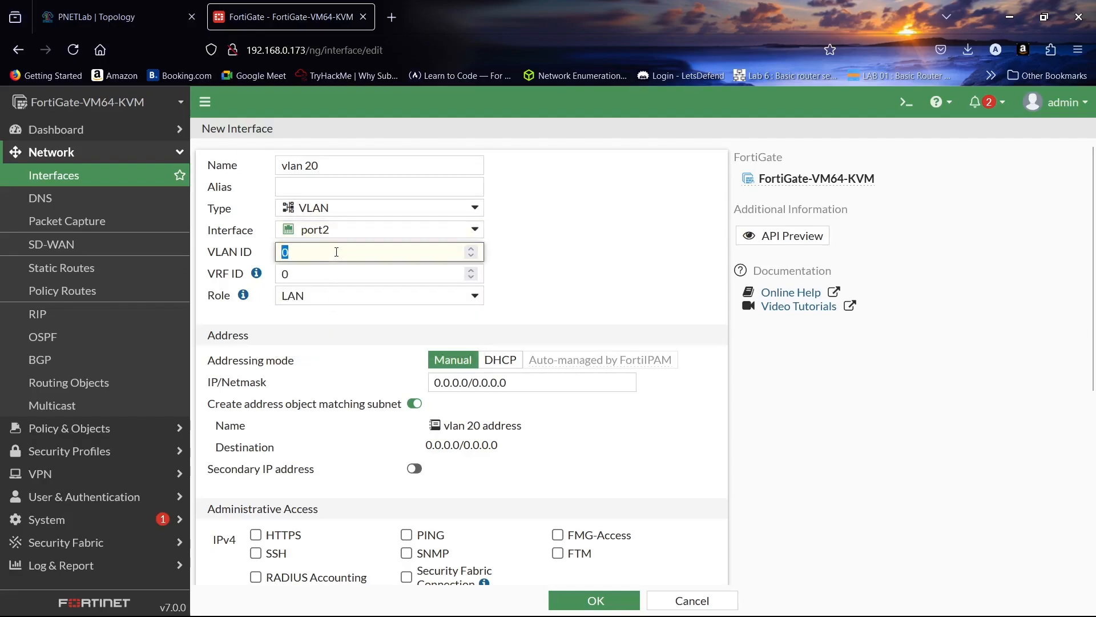
{"action": "type", "text": "20"}
- Begin replacing the vlan 20 interface's IP/Netmask with an address starting with "20."
{"action": "scroll", "coordinate": [316, 320], "scroll_direction": "down", "scroll_amount": 3}
{"action": "scroll", "coordinate": [316, 327], "scroll_direction": "down", "scroll_amount": 3}
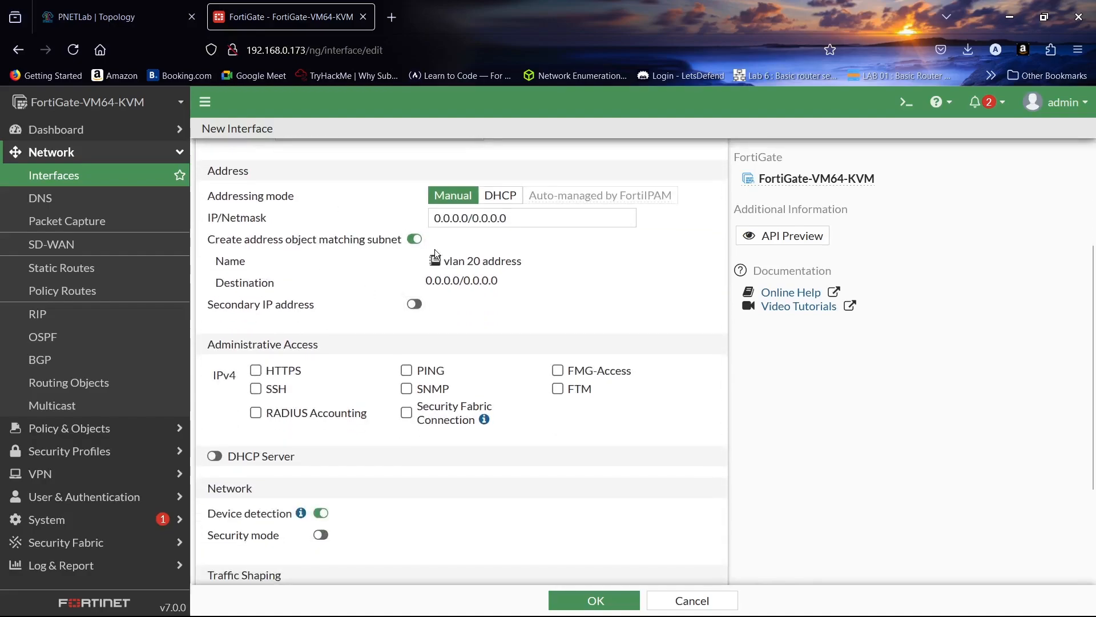
{"action": "left_click", "coordinate": [451, 218]}
{"action": "triple_click", "coordinate": [451, 218]}
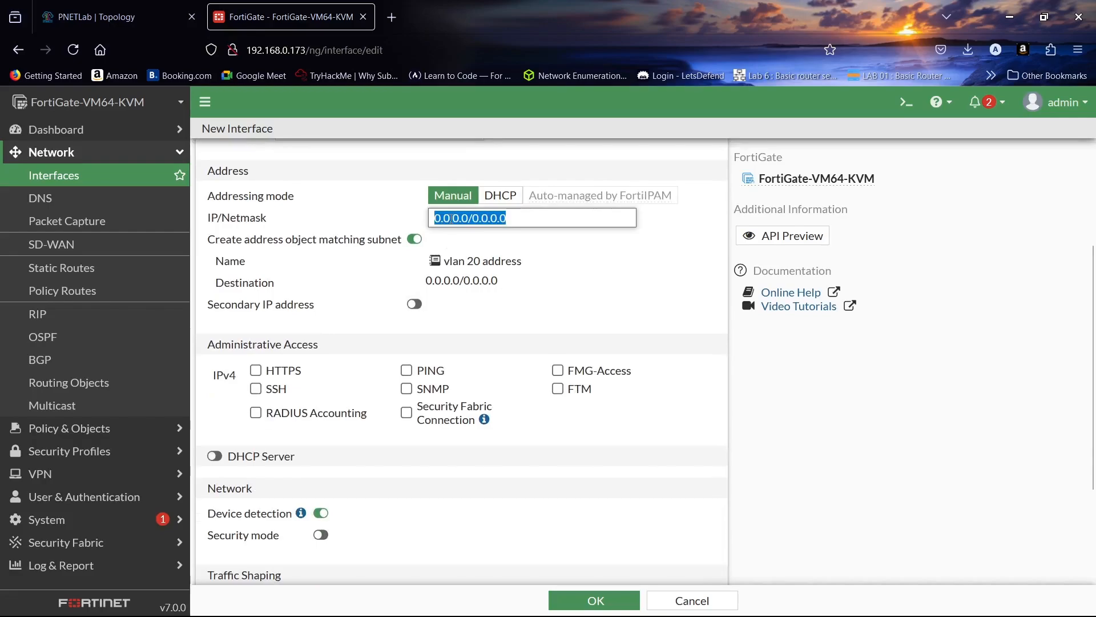
{"action": "type", "text": "20."}
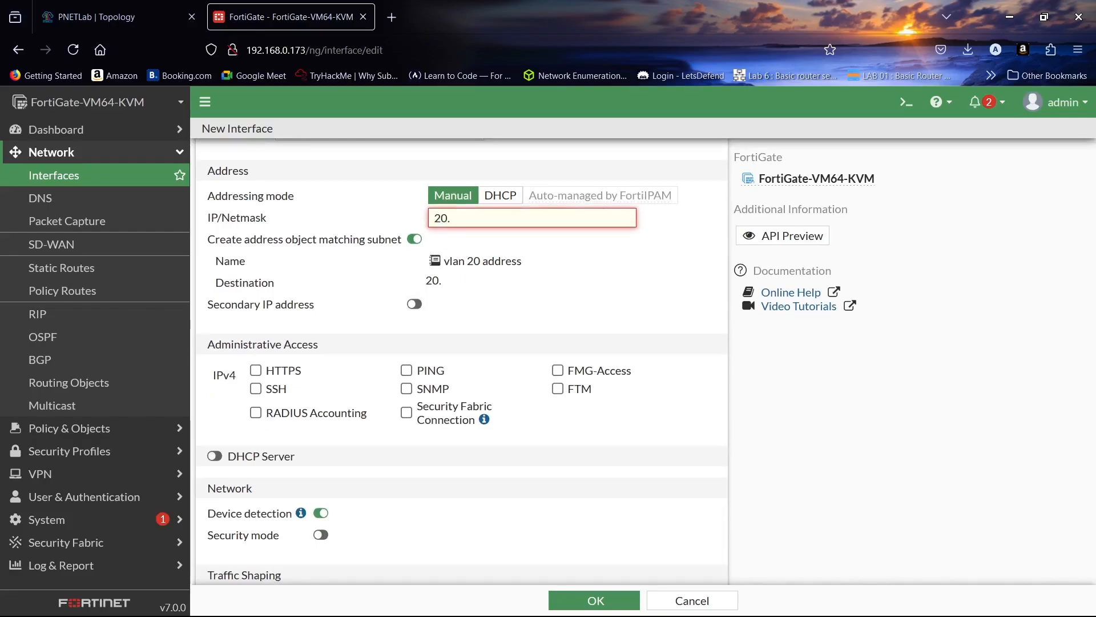
- Switch to the PNETLab topology and minimize the terminal window to check the addressing planned for Vlan 20
{"action": "left_click", "coordinate": [114, 16]}
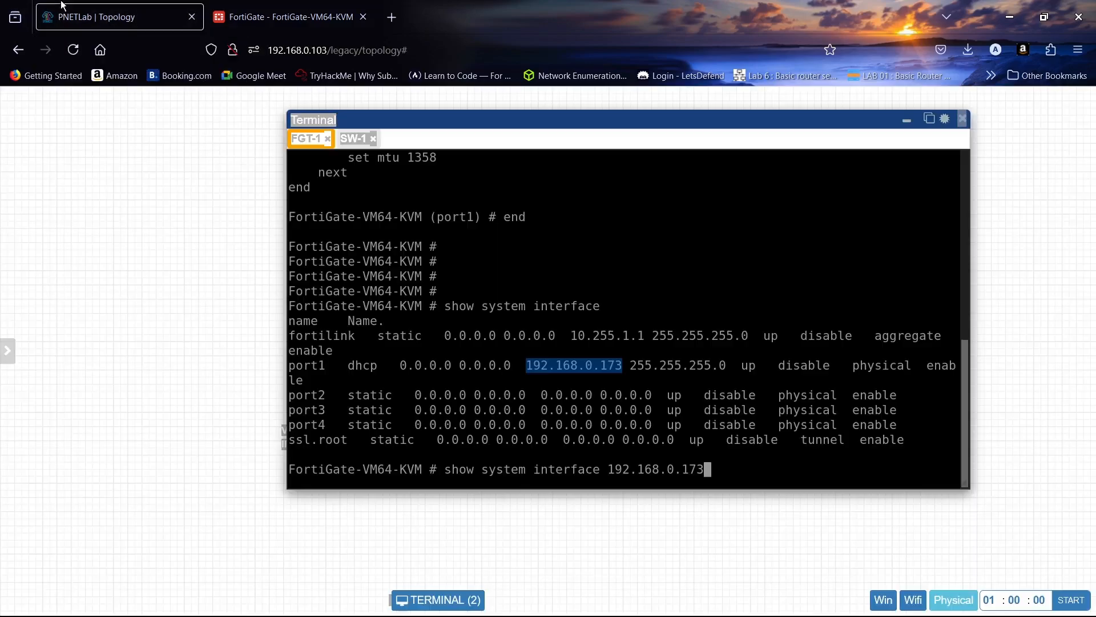
{"action": "left_click", "coordinate": [905, 123]}
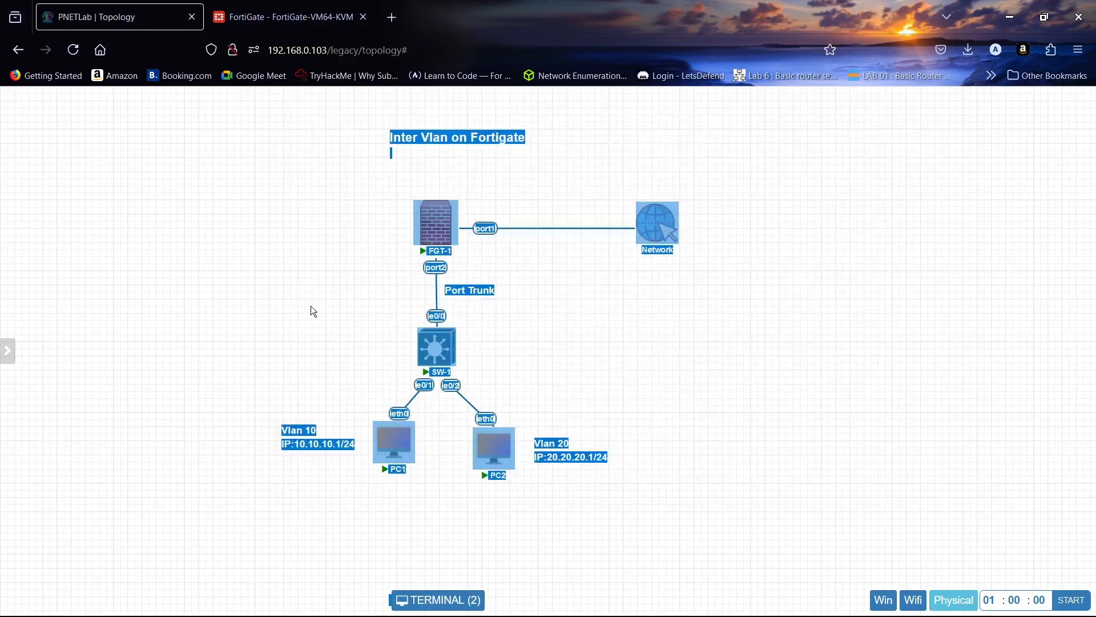
{"action": "double_click", "coordinate": [635, 494]}
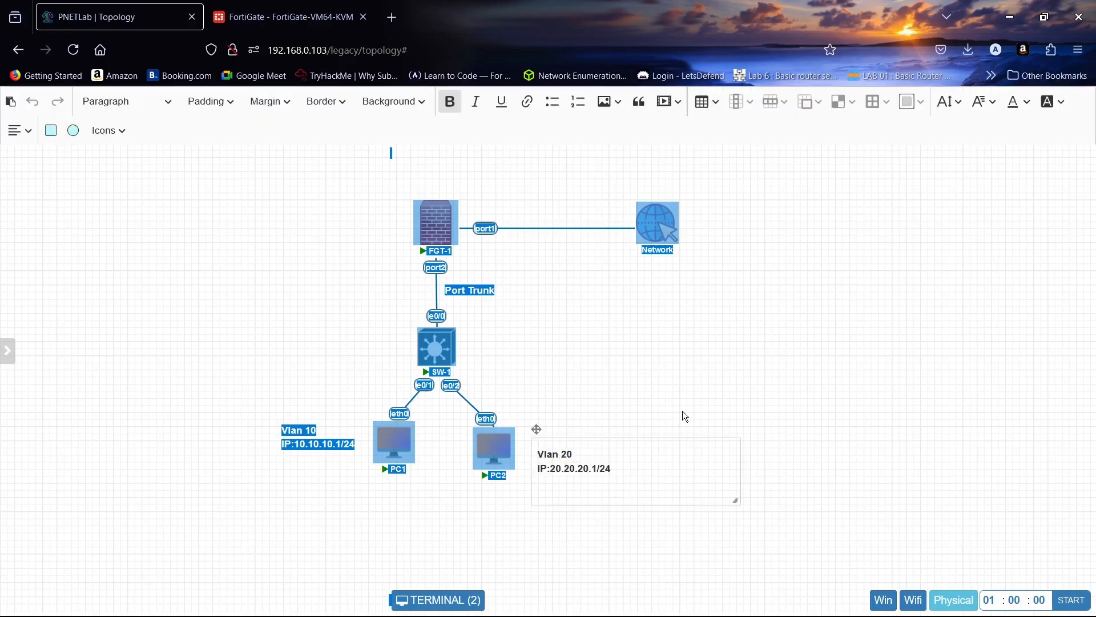
{"action": "left_click", "coordinate": [684, 389]}
{"action": "right_click", "coordinate": [611, 365]}
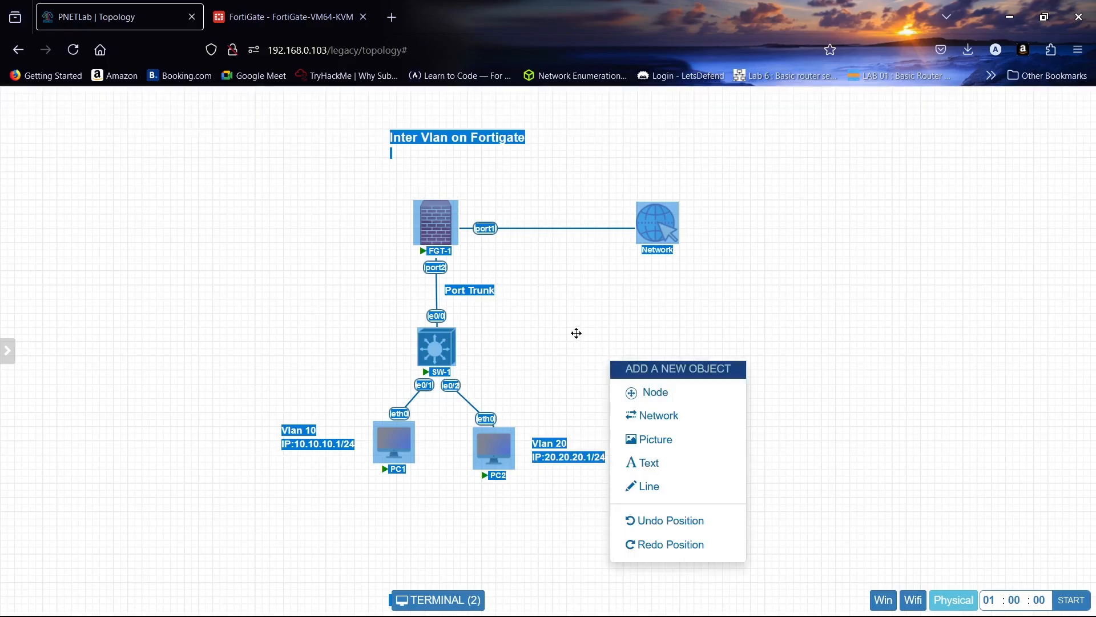
{"action": "mouse_move", "coordinate": [42, 288]}
{"action": "left_click", "coordinate": [50, 229]}
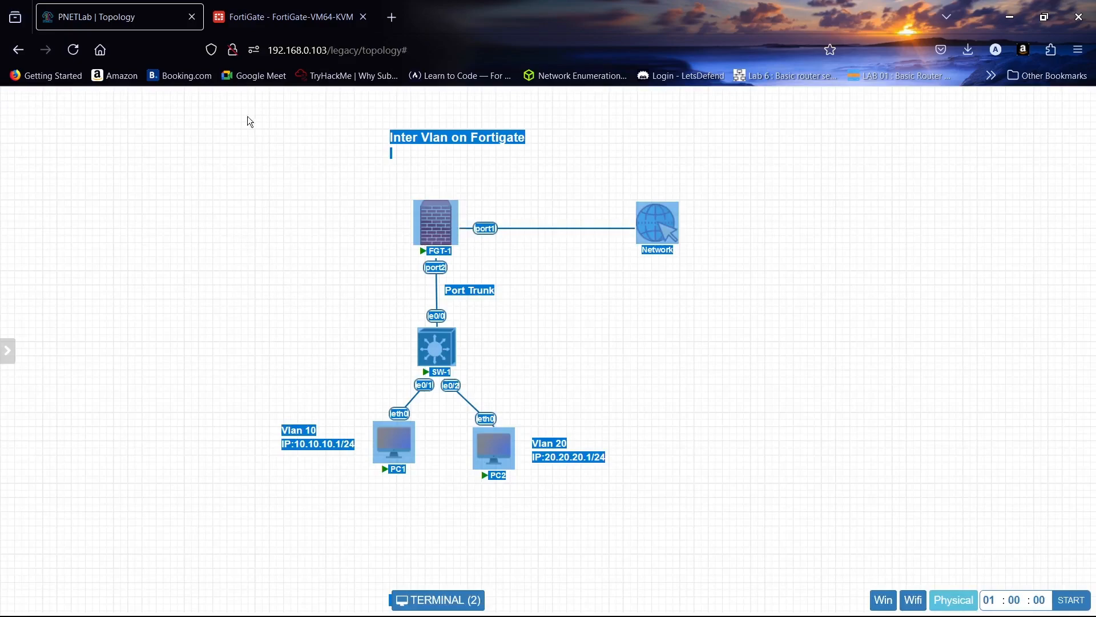
- Return to the FortiGate interface form and complete the vlan 20 IP/Netmask as 20.20.20.1/24
{"action": "left_click", "coordinate": [284, 17]}
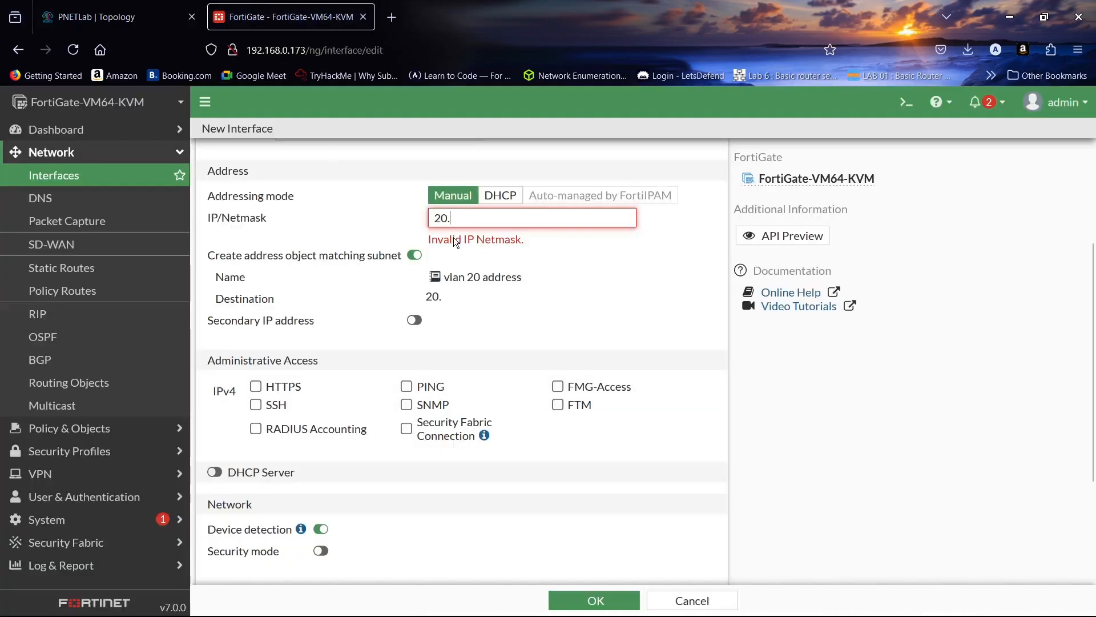
{"action": "type", "text": "20.20.1/24"}
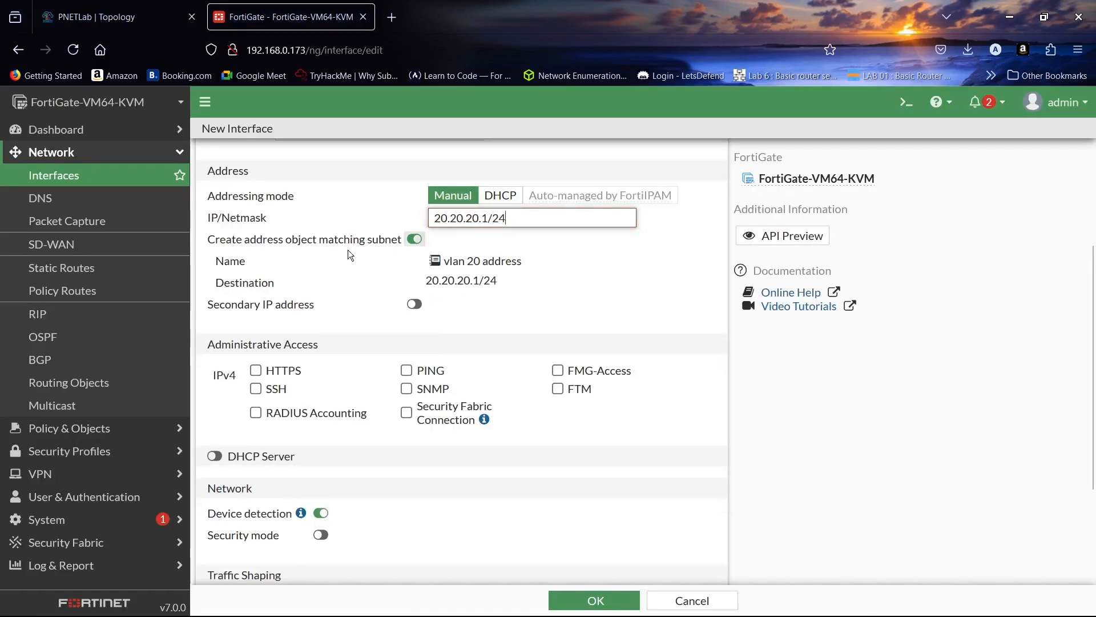
- Allow SSH, PING and HTTPS as IPv4 administrative access on the vlan 20 interface
{"action": "scroll", "coordinate": [327, 283], "scroll_direction": "down", "scroll_amount": 3}
{"action": "left_click", "coordinate": [268, 307]}
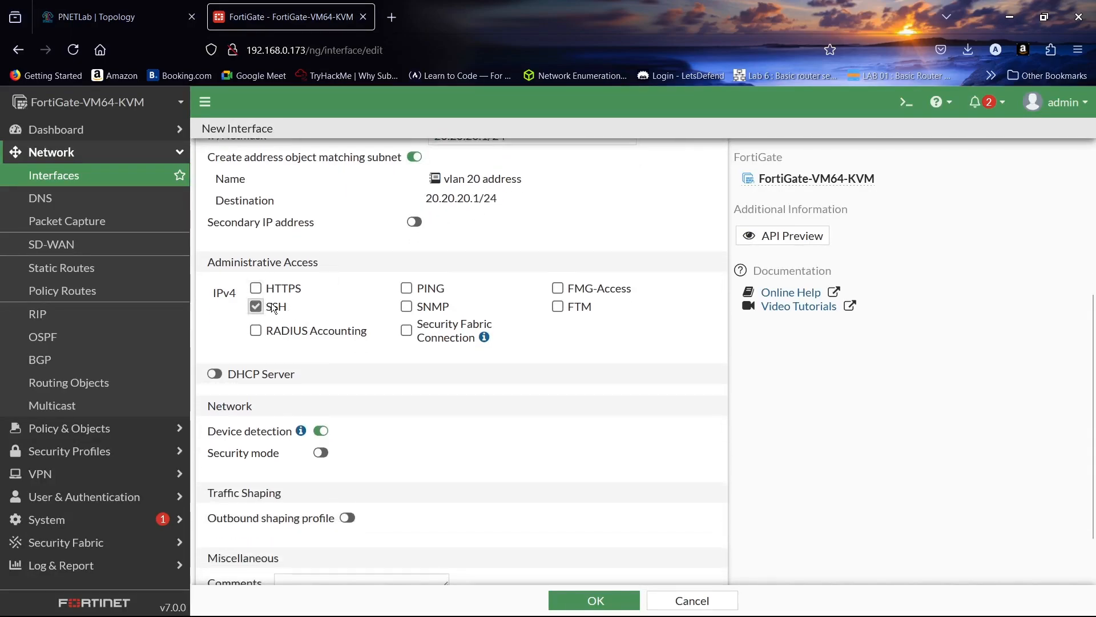
{"action": "left_click", "coordinate": [407, 290]}
{"action": "left_click", "coordinate": [256, 288]}
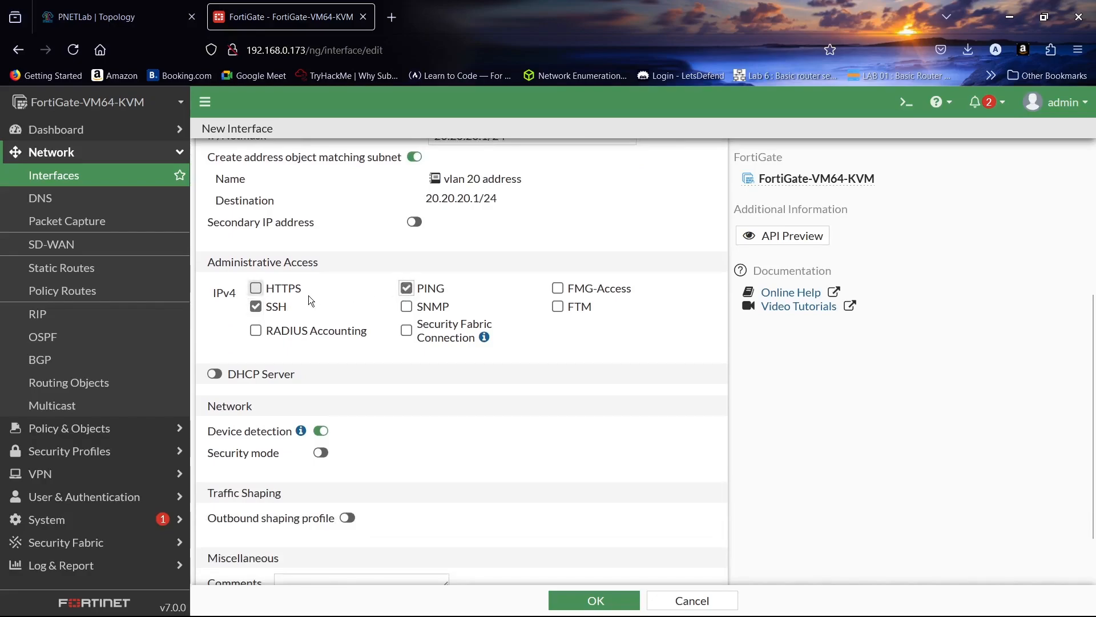
{"action": "scroll", "coordinate": [368, 286], "scroll_direction": "down", "scroll_amount": 2}
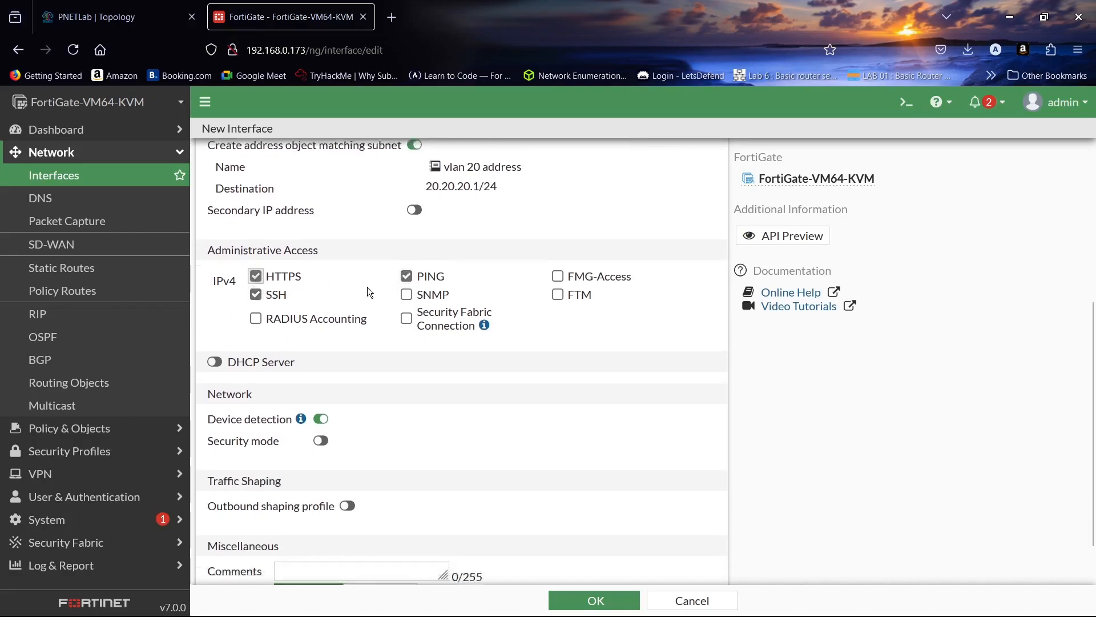
- Save the vlan 20 interface with its DHCP server enabled, and expand port2 in the interface list to show its VLANs
{"action": "left_click", "coordinate": [248, 312]}
{"action": "scroll", "coordinate": [391, 293], "scroll_direction": "down", "scroll_amount": 3}
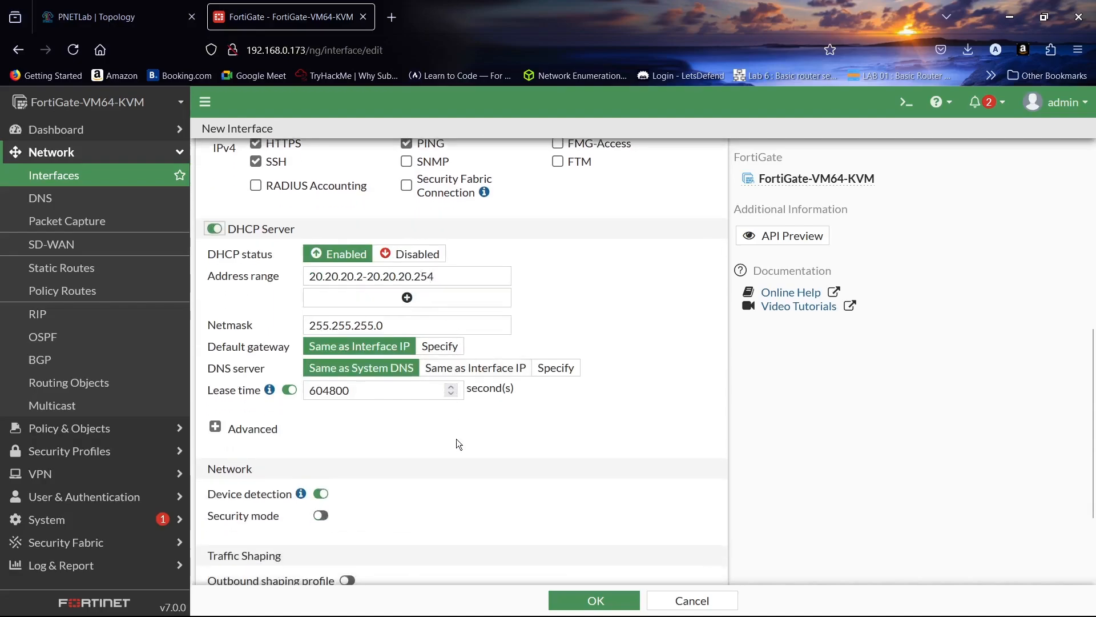
{"action": "scroll", "coordinate": [458, 443], "scroll_direction": "down", "scroll_amount": 4}
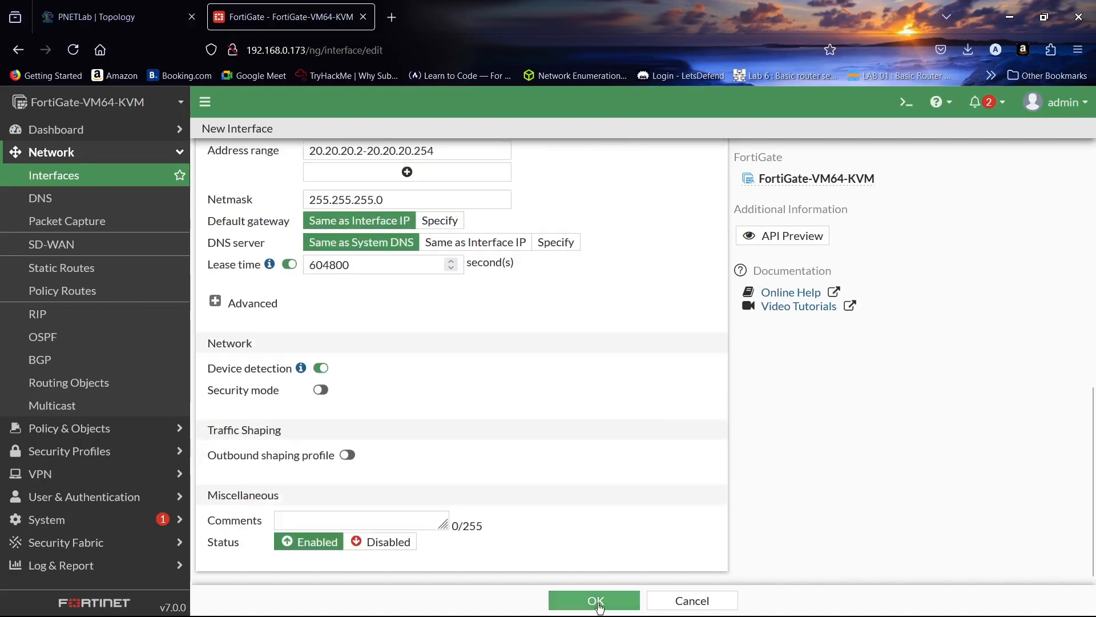
{"action": "left_click", "coordinate": [597, 603]}
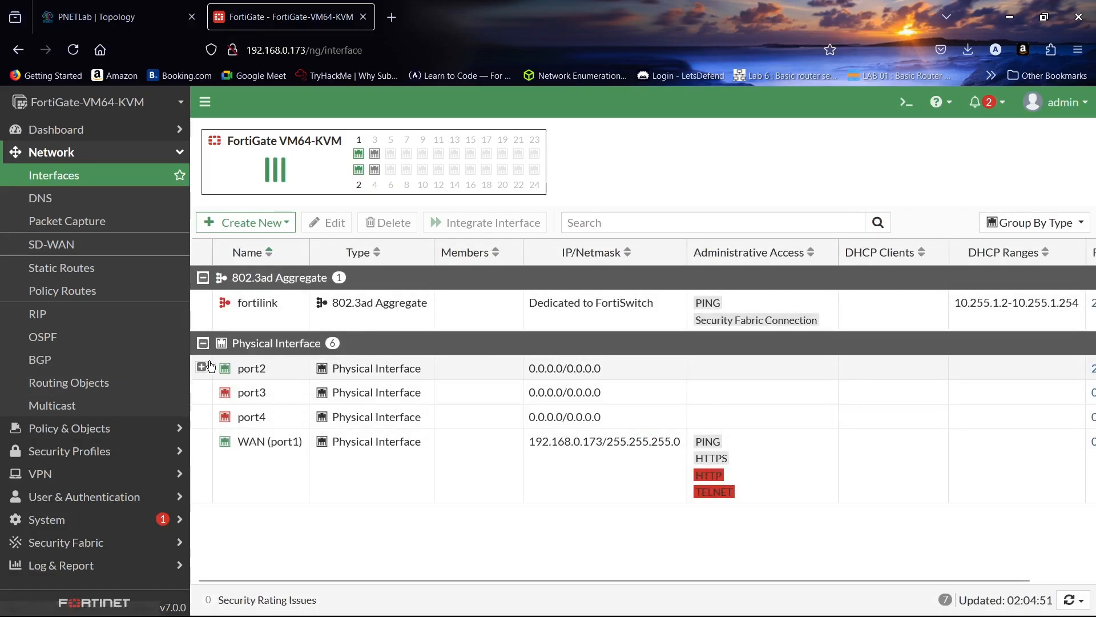
{"action": "left_click", "coordinate": [201, 367]}
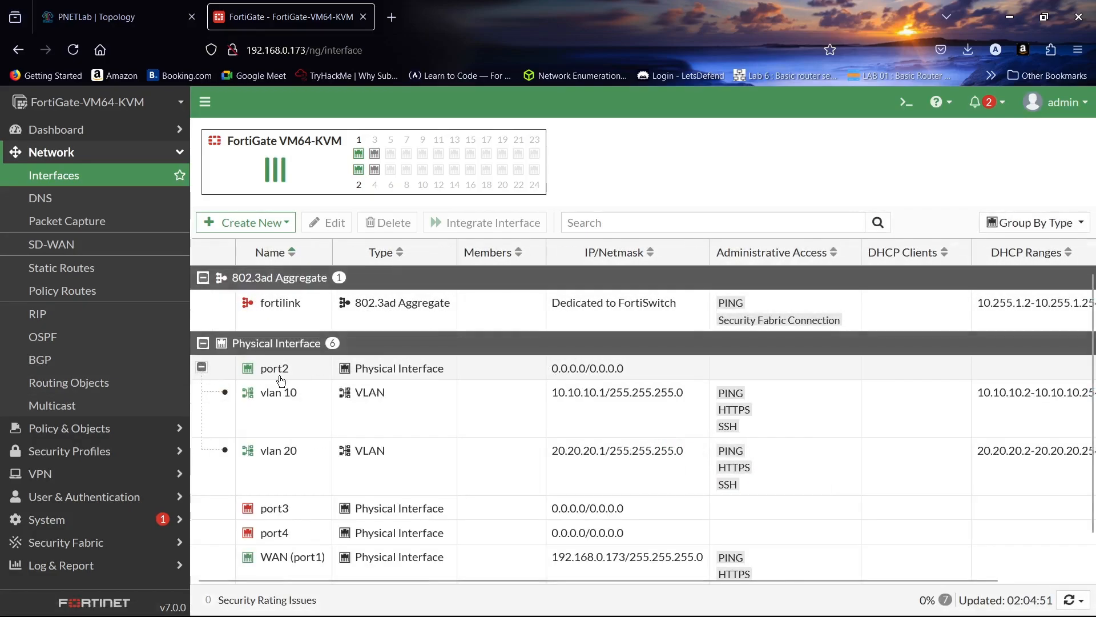
- Switch to the PNETLab topology, restore the terminal window and bring up the SW-1 console
{"action": "left_click", "coordinate": [130, 5]}
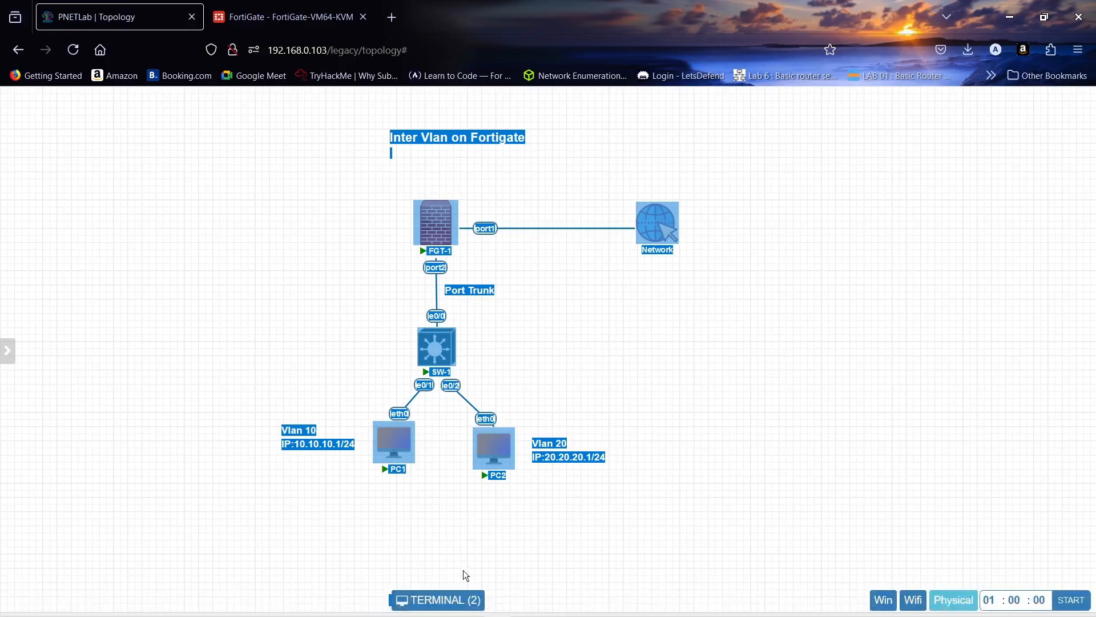
{"action": "left_click", "coordinate": [458, 600]}
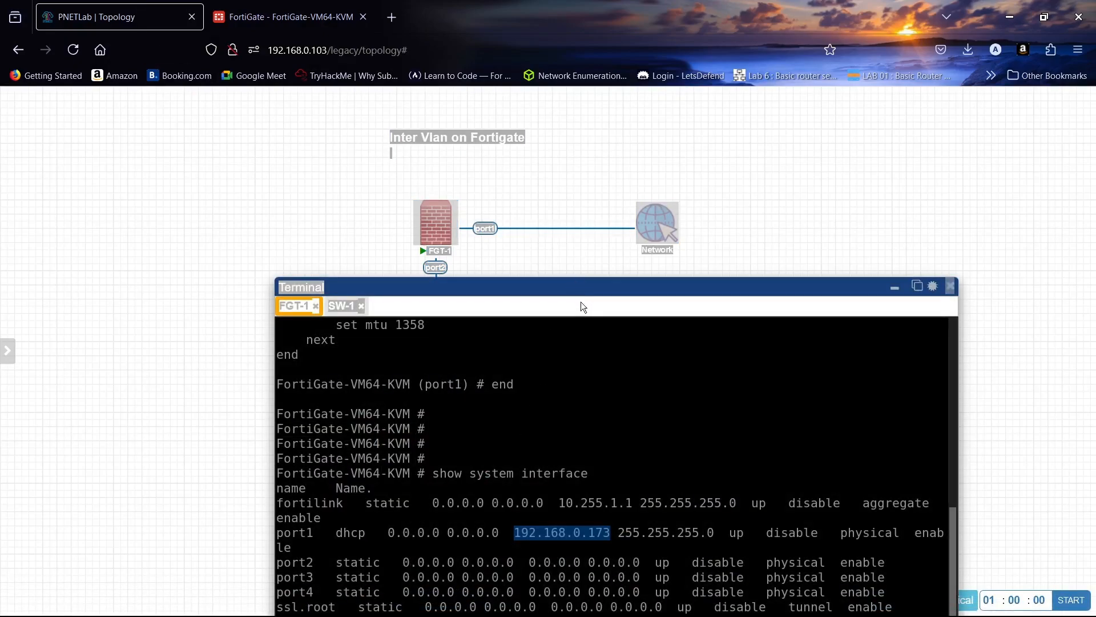
{"action": "left_click", "coordinate": [581, 325]}
{"action": "left_click_drag", "start_coordinate": [589, 294], "coordinate": [635, 149]}
{"action": "left_click", "coordinate": [604, 226]}
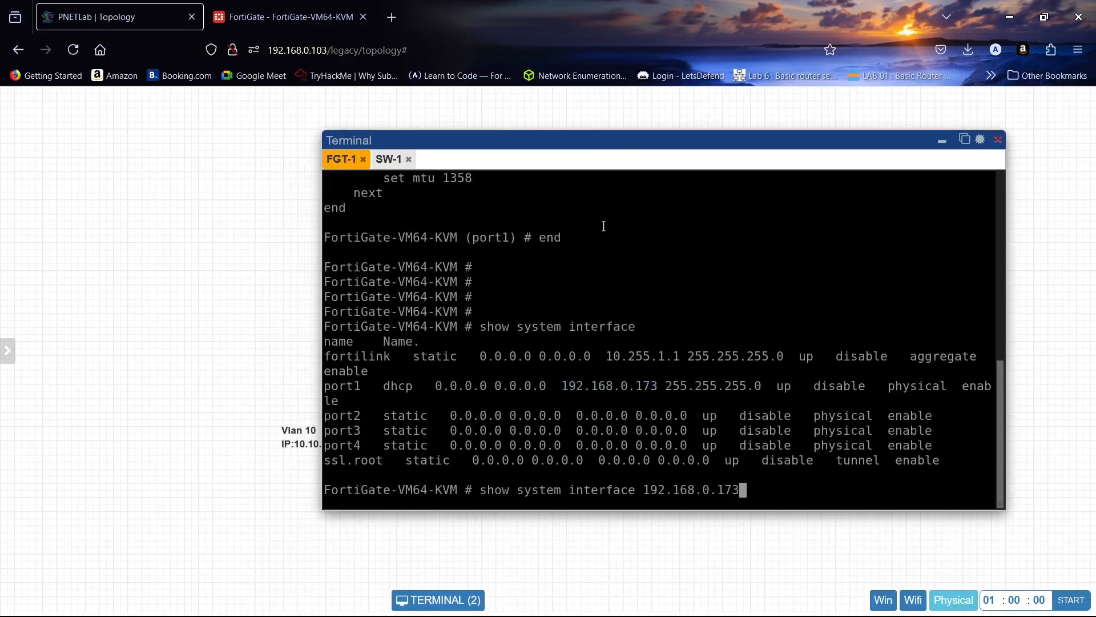
{"action": "left_click", "coordinate": [383, 161]}
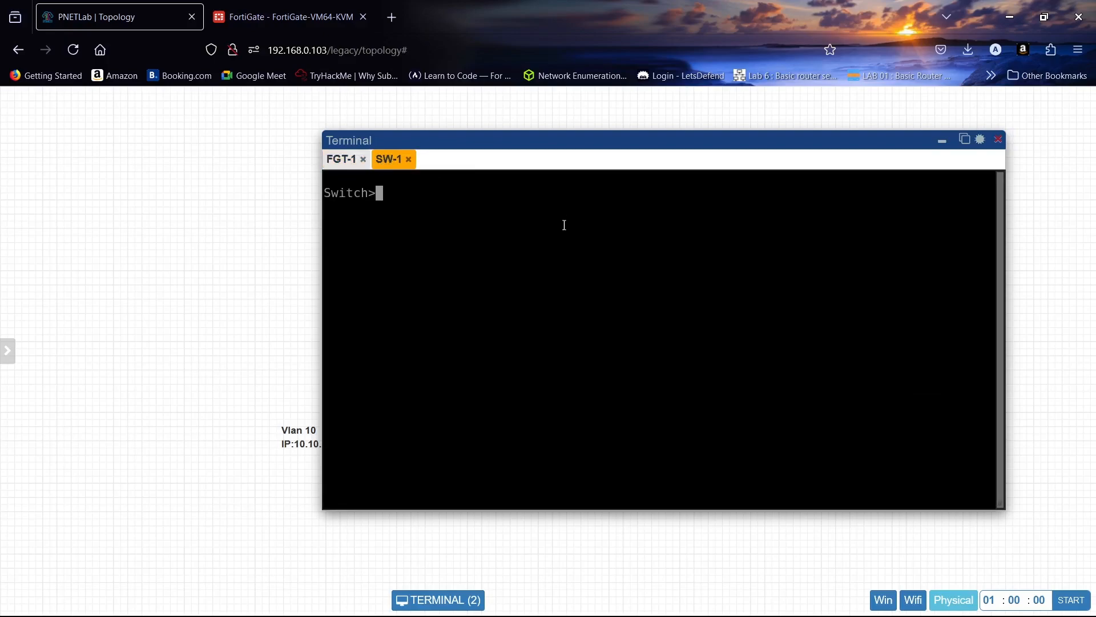
- Enter privileged mode on SW-1 and start global configuration with "conf t"
{"action": "type", "text": "en"}
{"action": "key", "text": "Return"}
{"action": "type", "text": "conf t"}
{"action": "key", "text": "Return"}
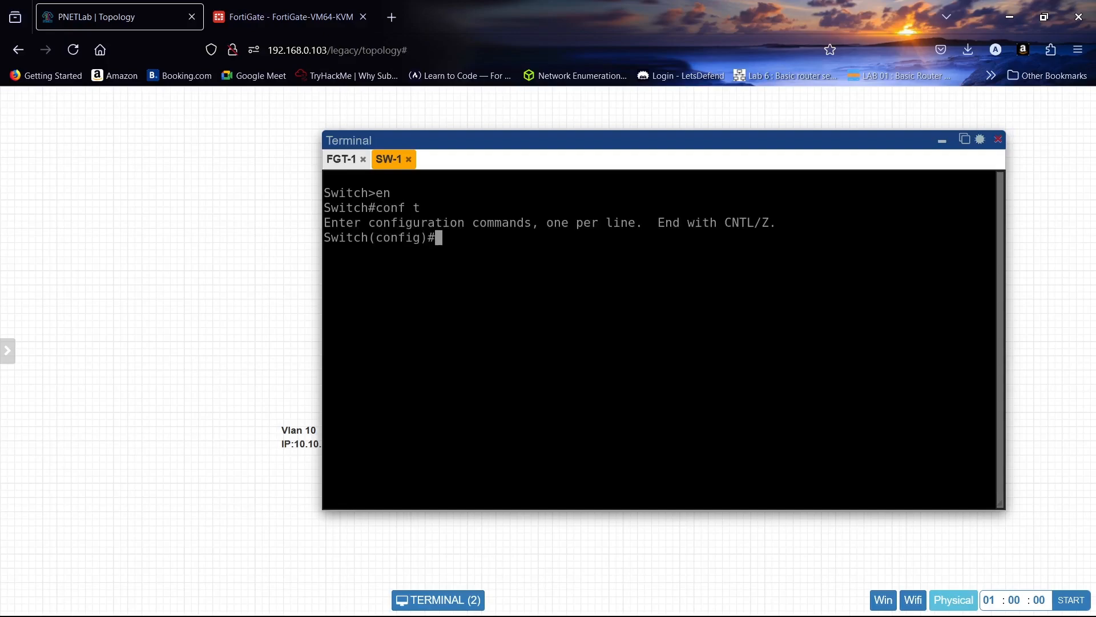
- Uncover the switch's port labels in the topology and set SW-1 interface e0/1 to switchport mode access
{"action": "left_click_drag", "start_coordinate": [576, 143], "coordinate": [706, 136]}
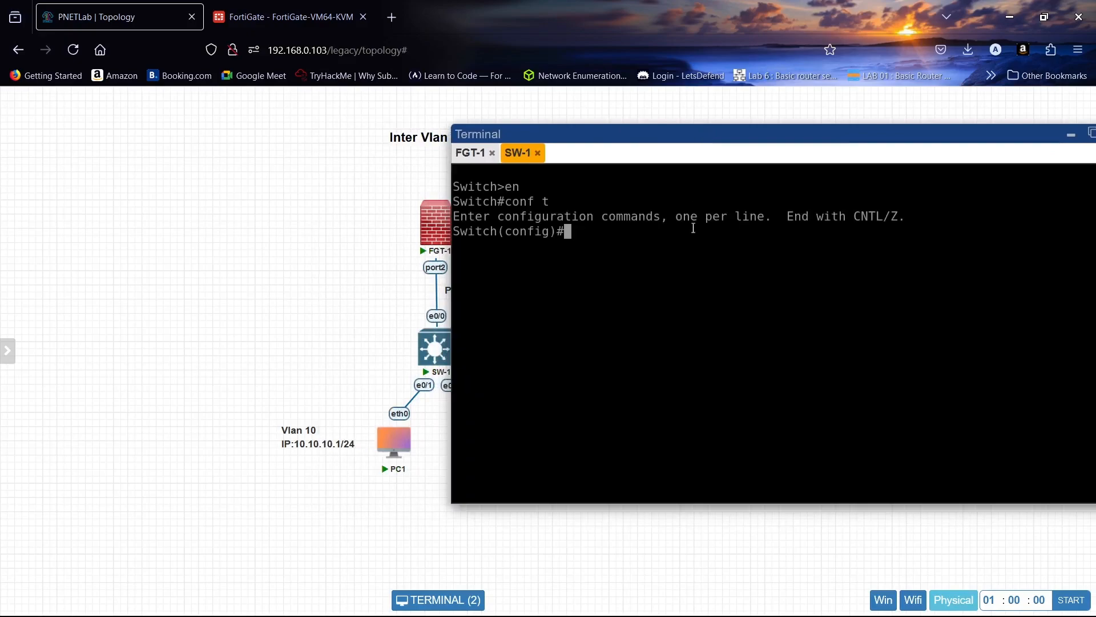
{"action": "type", "text": "int eo"}
{"action": "key", "text": "BackSpace"}
{"action": "type", "text": "0/1"}
{"action": "key", "text": "Return"}
{"action": "type", "text": "sw"}
{"action": "key", "text": "Tab"}
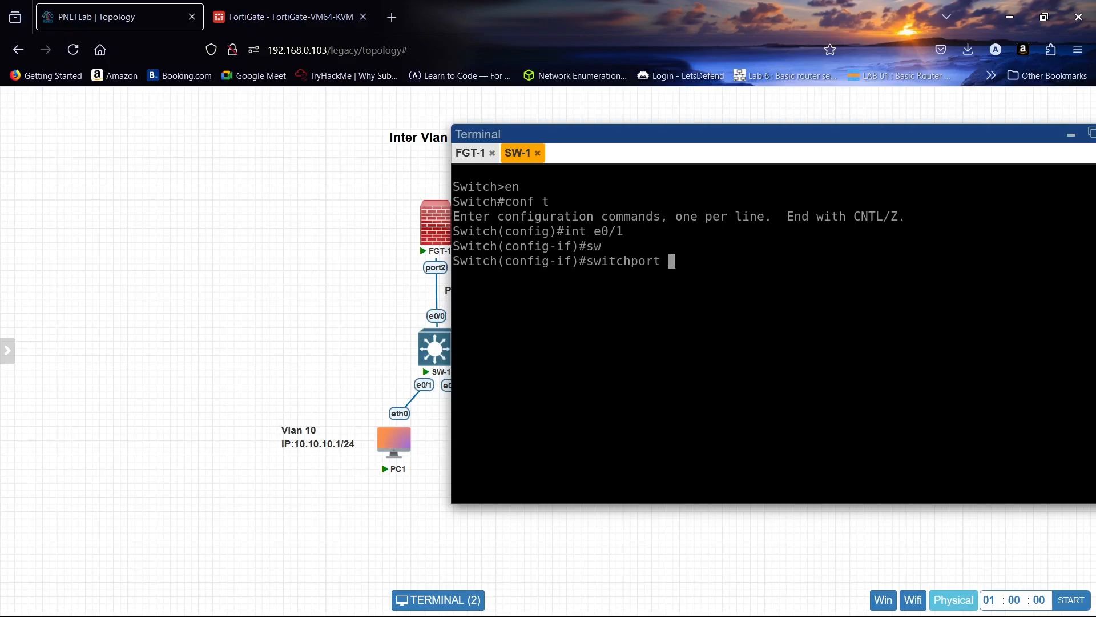
{"action": "type", "text": "m"}
{"action": "key", "text": "Tab"}
{"action": "type", "text": "ac"}
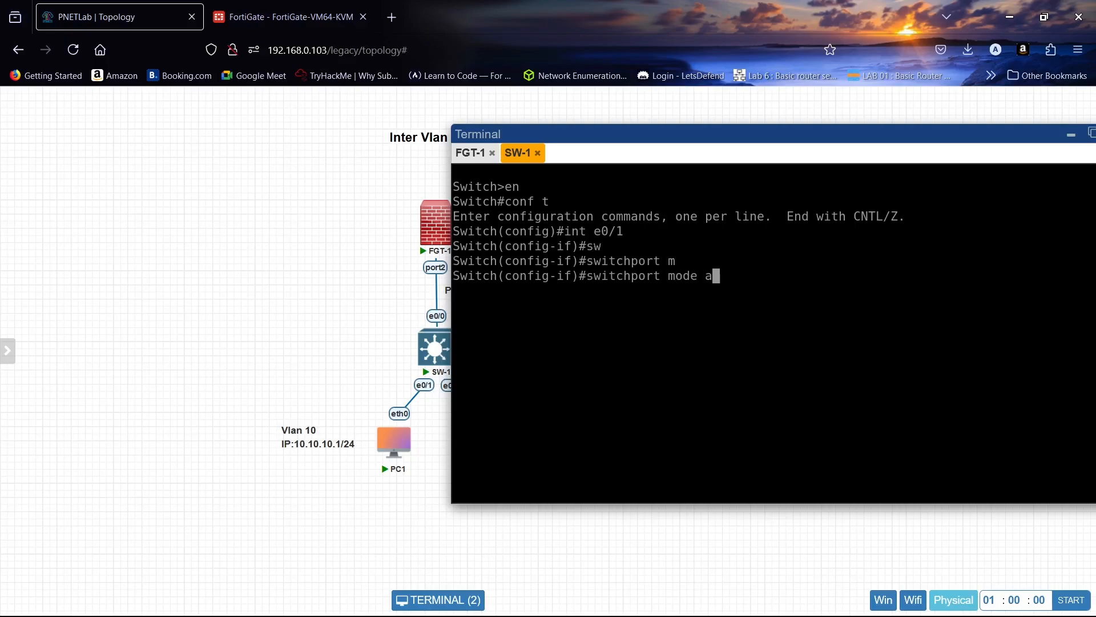
{"action": "key", "text": "Tab"}
{"action": "key", "text": "Return"}
- Assign interface e0/1 to access VLAN 10 and exit to global configuration mode
{"action": "type", "text": "sw"}
{"action": "key", "text": "Tab"}
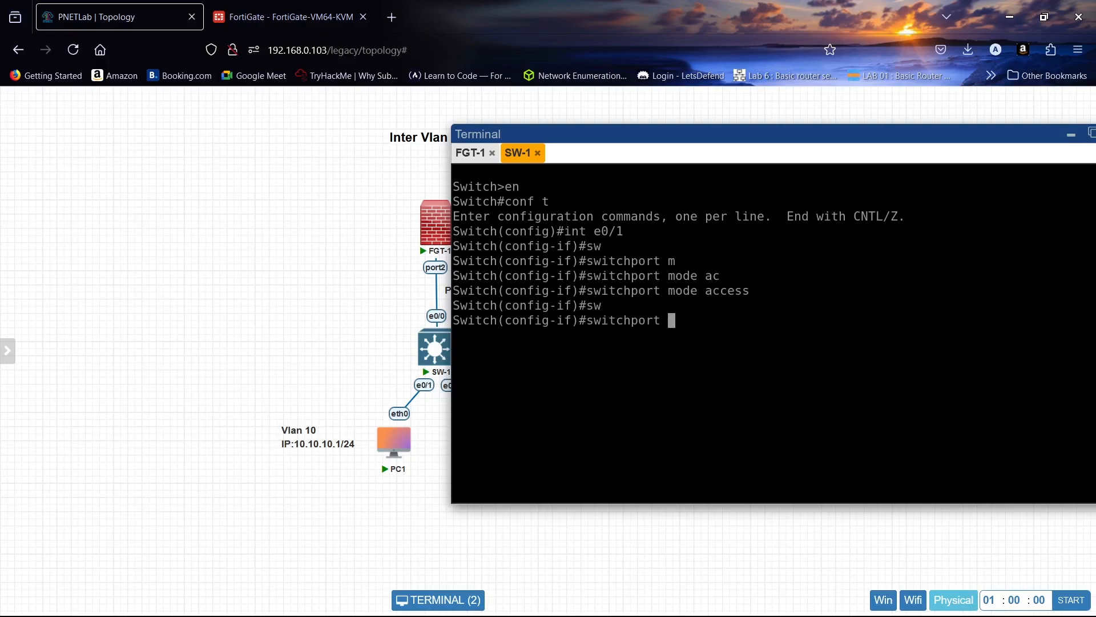
{"action": "type", "text": "ac"}
{"action": "key", "text": "Tab"}
{"action": "type", "text": "vlan 10"}
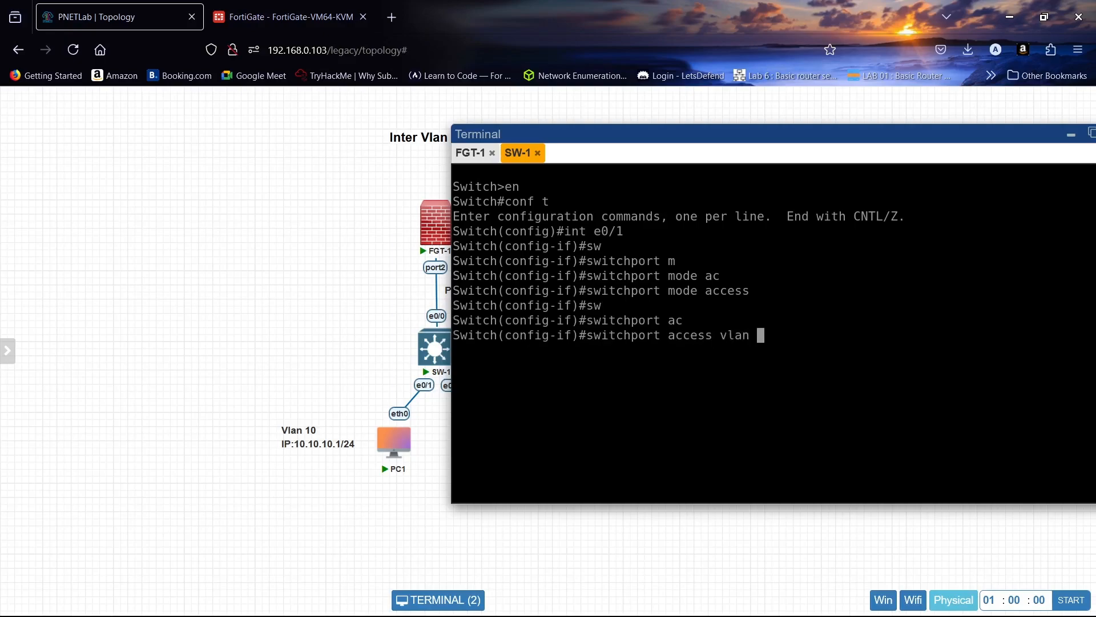
{"action": "key", "text": "Return"}
{"action": "key", "text": "Return"}
{"action": "key", "text": "Return"}
{"action": "type", "text": "ex"}
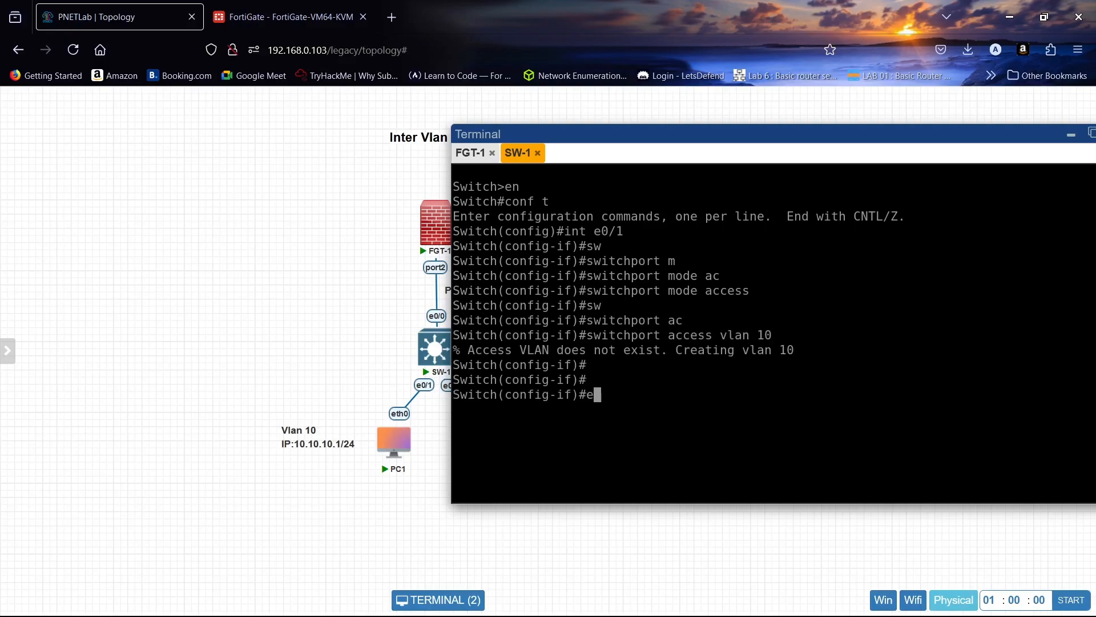
{"action": "key", "text": "Return"}
- Set SW-1 interface e0/2 to switchport mode access
{"action": "key", "text": "Return"}
{"action": "key", "text": "Return"}
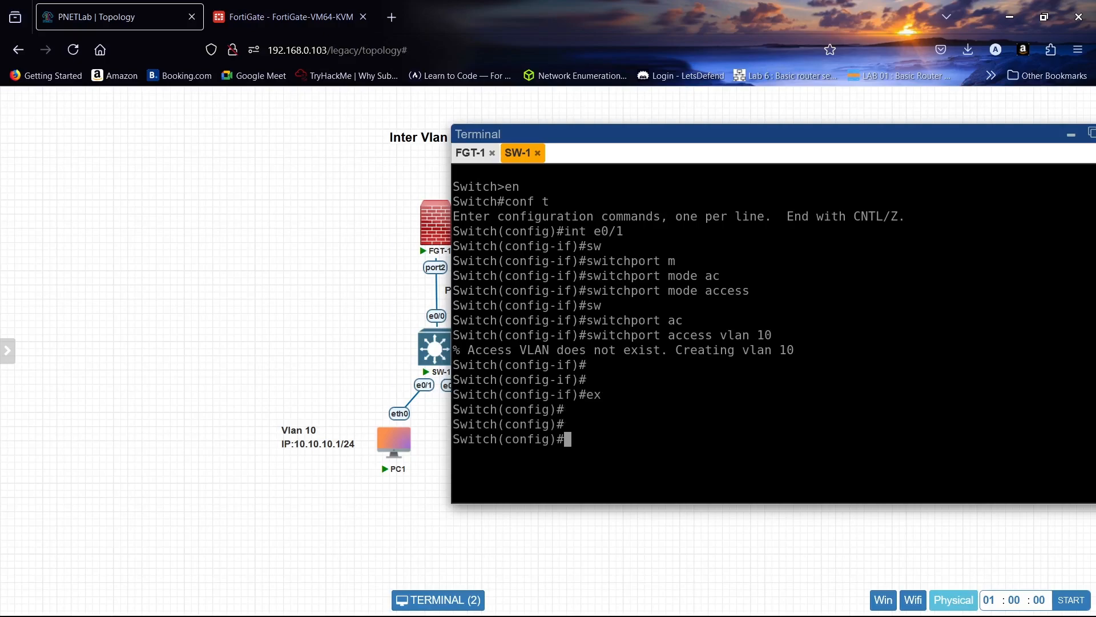
{"action": "type", "text": "int e0/2"}
{"action": "key", "text": "Return"}
{"action": "type", "text": "sw"}
{"action": "key", "text": "Tab"}
{"action": "type", "text": "m"}
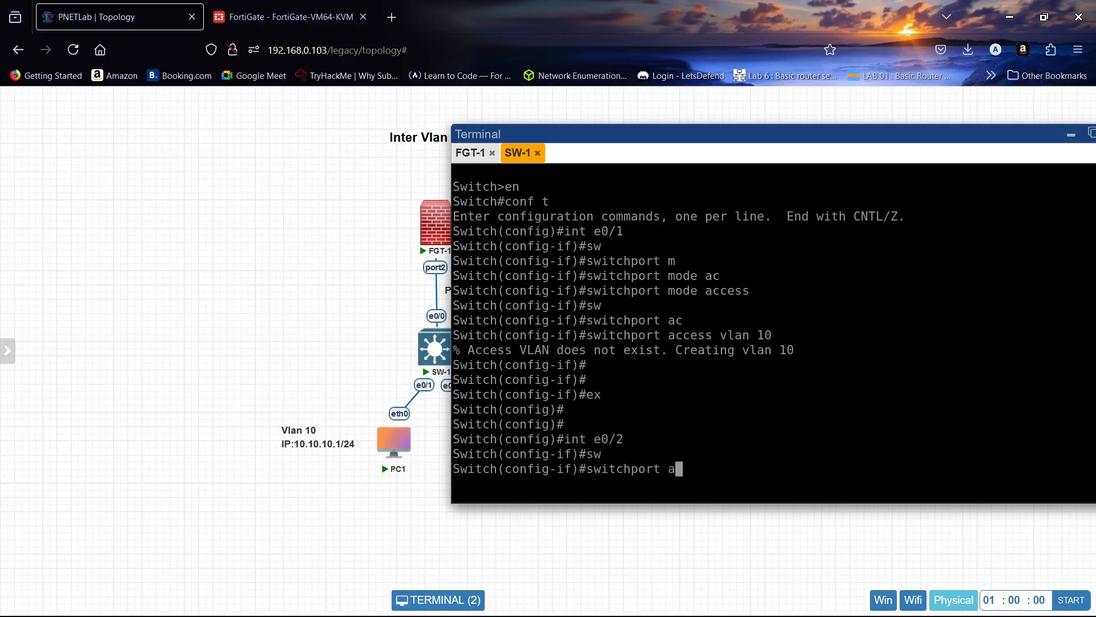
{"action": "key", "text": "Tab"}
{"action": "type", "text": "ac"}
{"action": "key", "text": "Tab"}
{"action": "key", "text": "Return"}
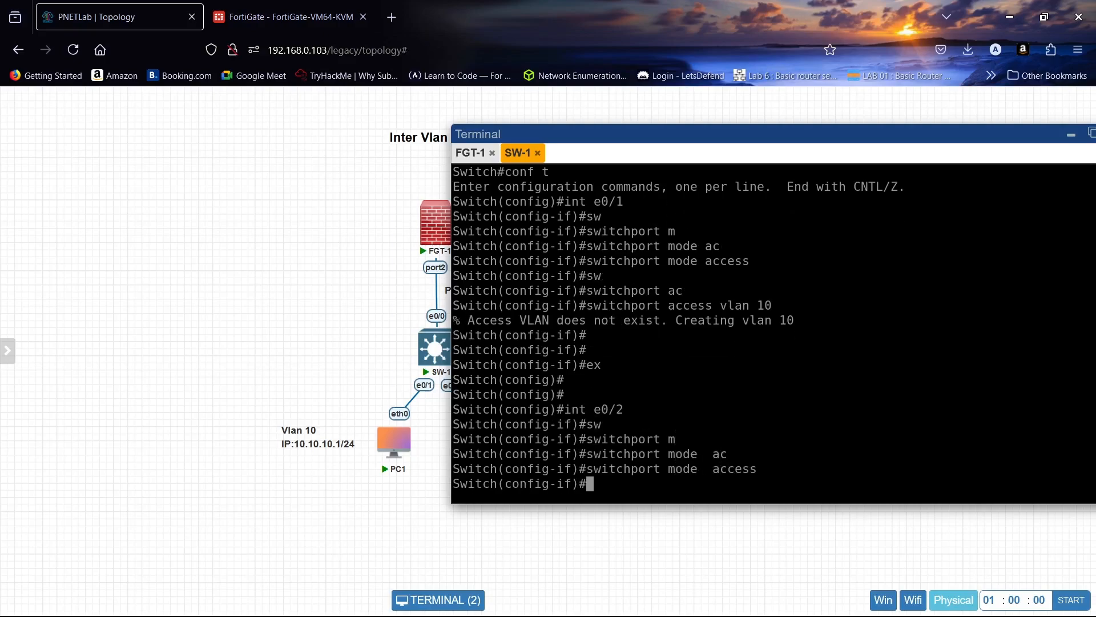
- Assign interface e0/2 to access VLAN 20 and exit to global configuration mode
{"action": "type", "text": "sw"}
{"action": "key", "text": "Tab"}
{"action": "type", "text": "ac"}
{"action": "key", "text": "Tab"}
{"action": "type", "text": "vl"}
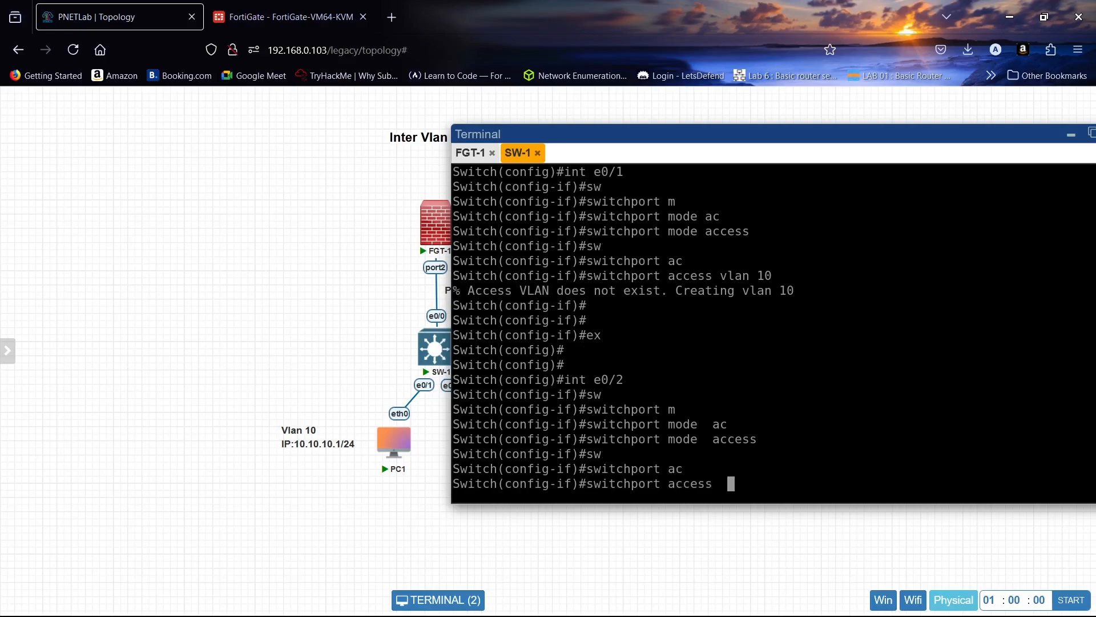
{"action": "key", "text": "Tab"}
{"action": "type", "text": "20"}
{"action": "key", "text": "Return"}
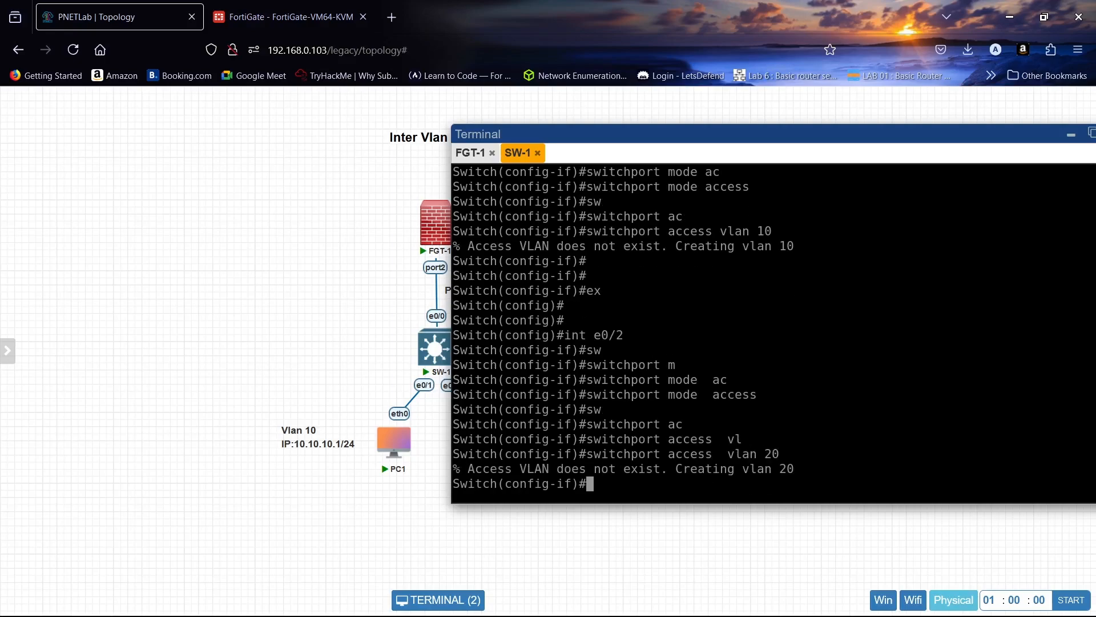
{"action": "key", "text": "Return"}
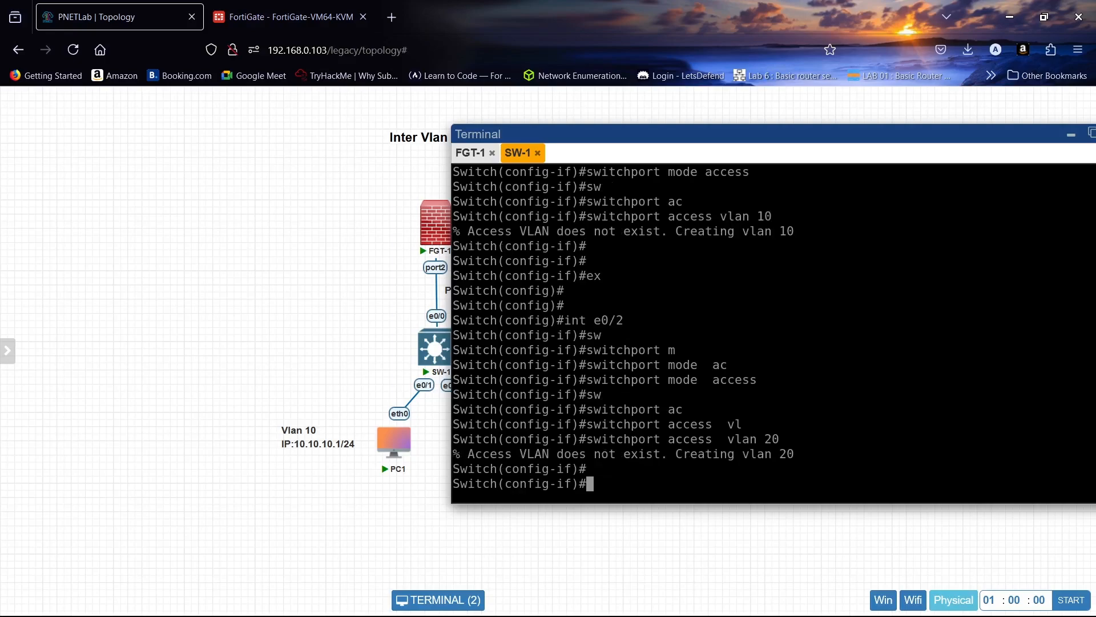
{"action": "type", "text": "ex"}
{"action": "key", "text": "Return"}
{"action": "key", "text": "Return"}
{"action": "key", "text": "Return"}
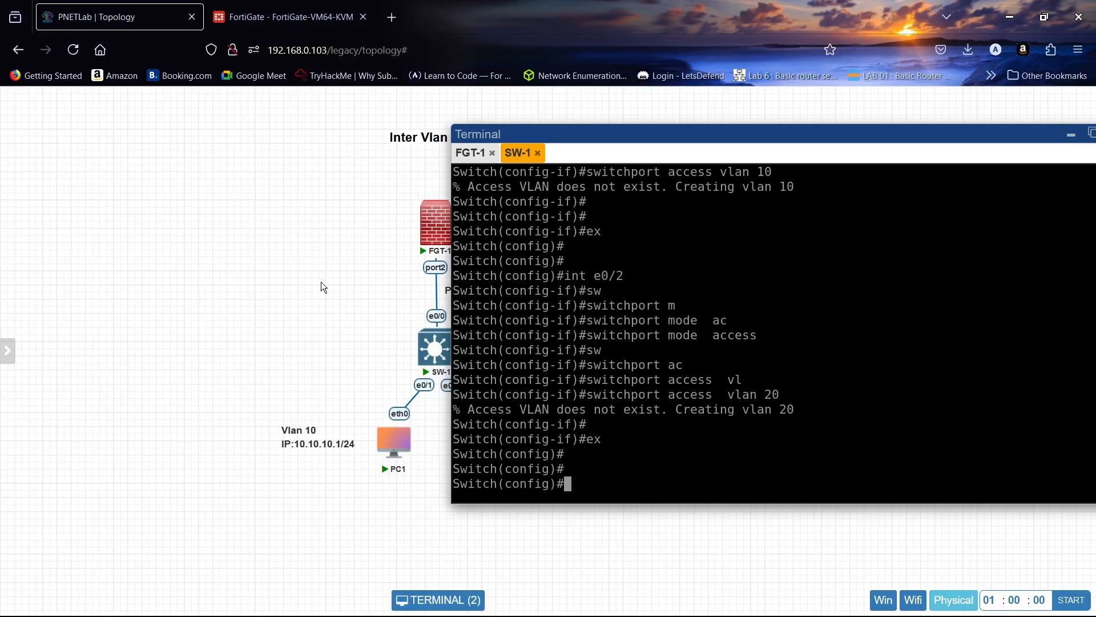
- Review the full topology, and reposition the SW-1 terminal so the switch's e0/0 uplink label stays uncovered
{"action": "left_click", "coordinate": [434, 601]}
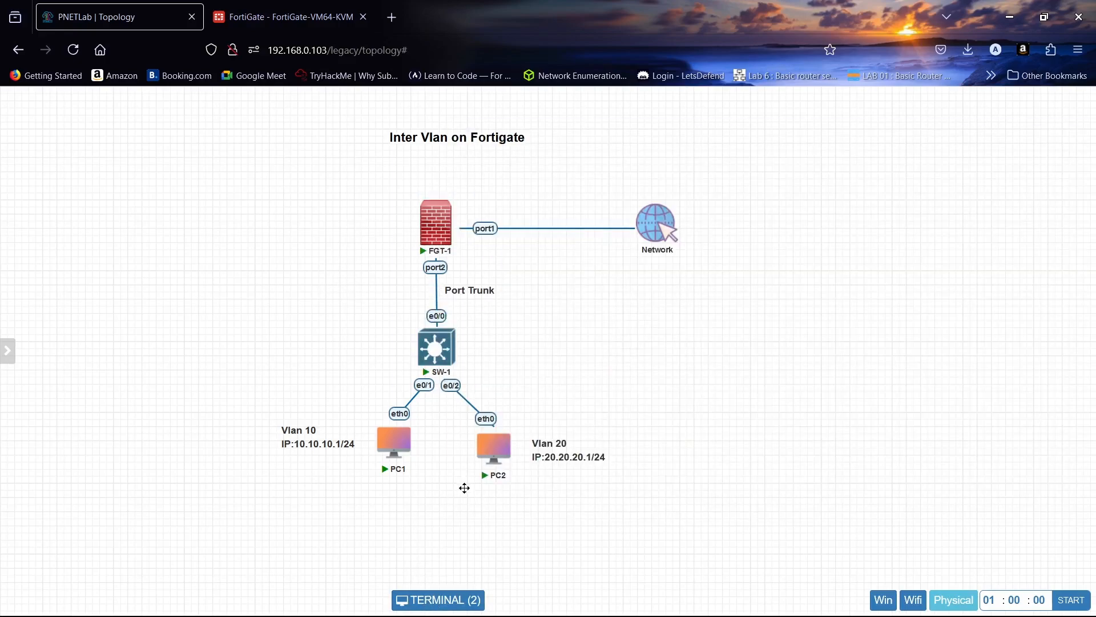
{"action": "left_click", "coordinate": [469, 595]}
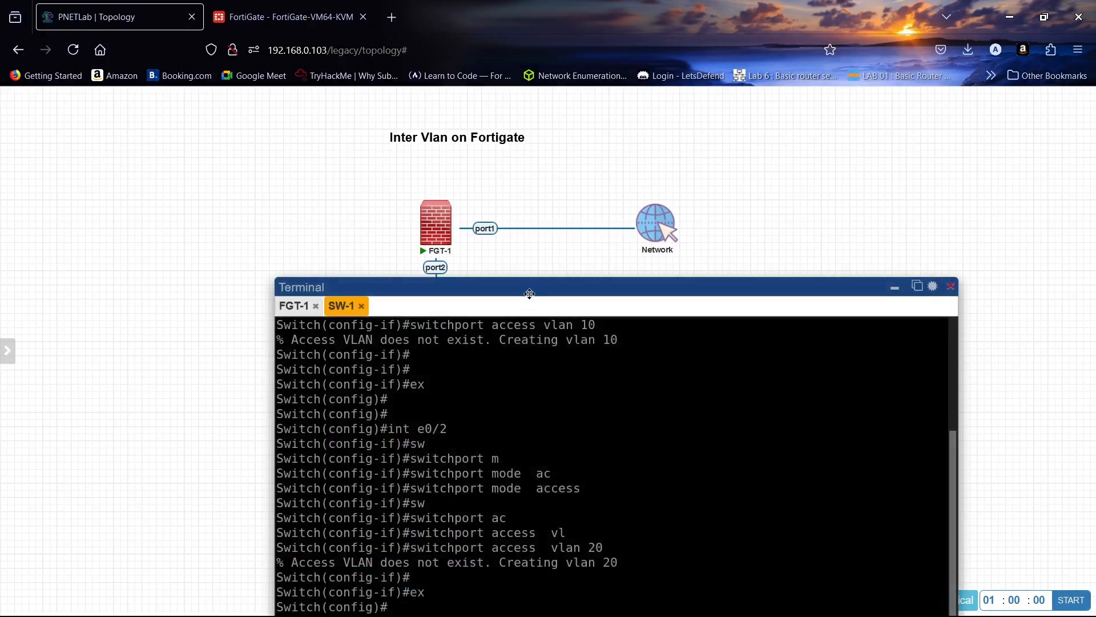
{"action": "left_click_drag", "start_coordinate": [529, 294], "coordinate": [736, 136]}
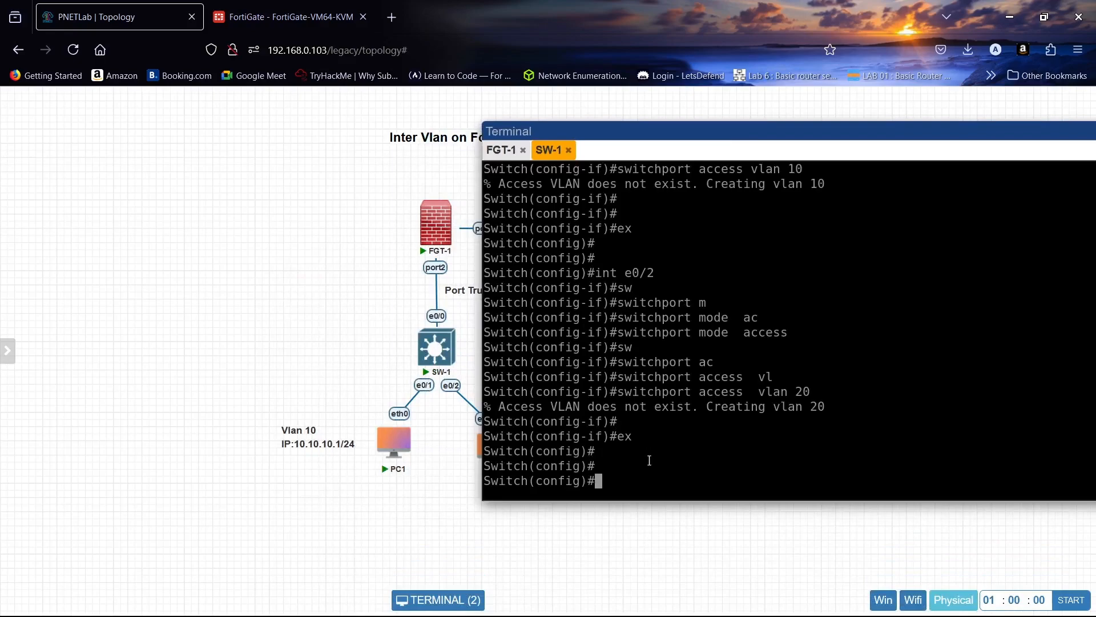
- Set the trunk encapsulation of SW-1 interface e0/0 to dot1q
{"action": "type", "text": "int e0/0"}
{"action": "key", "text": "Return"}
{"action": "type", "text": "sw"}
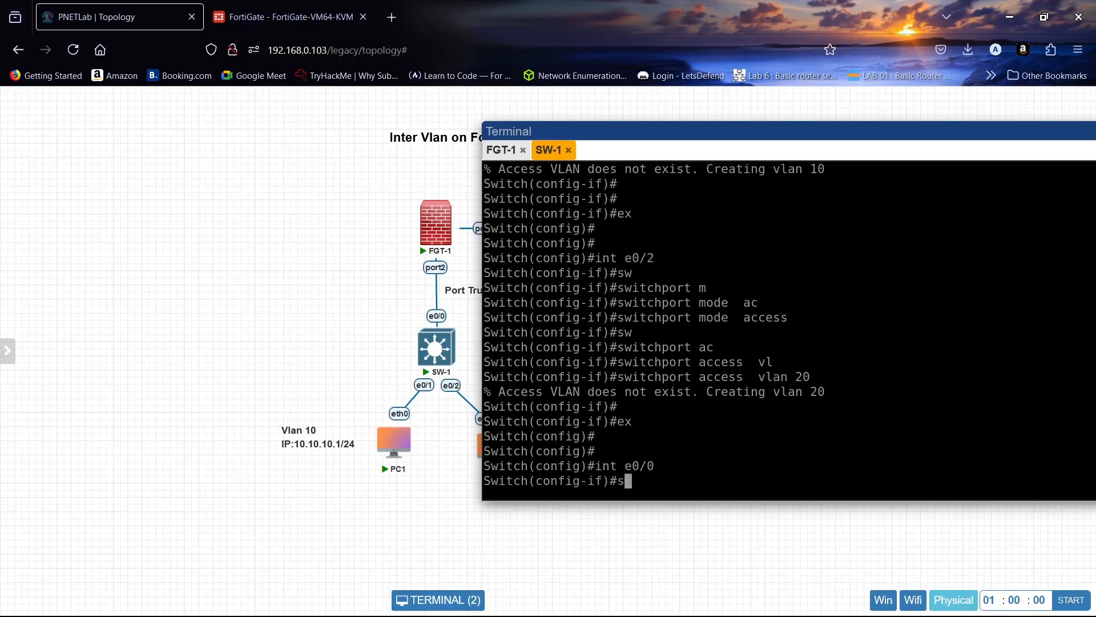
{"action": "key", "text": "Tab"}
{"action": "type", "text": "t"}
{"action": "key", "text": "Tab"}
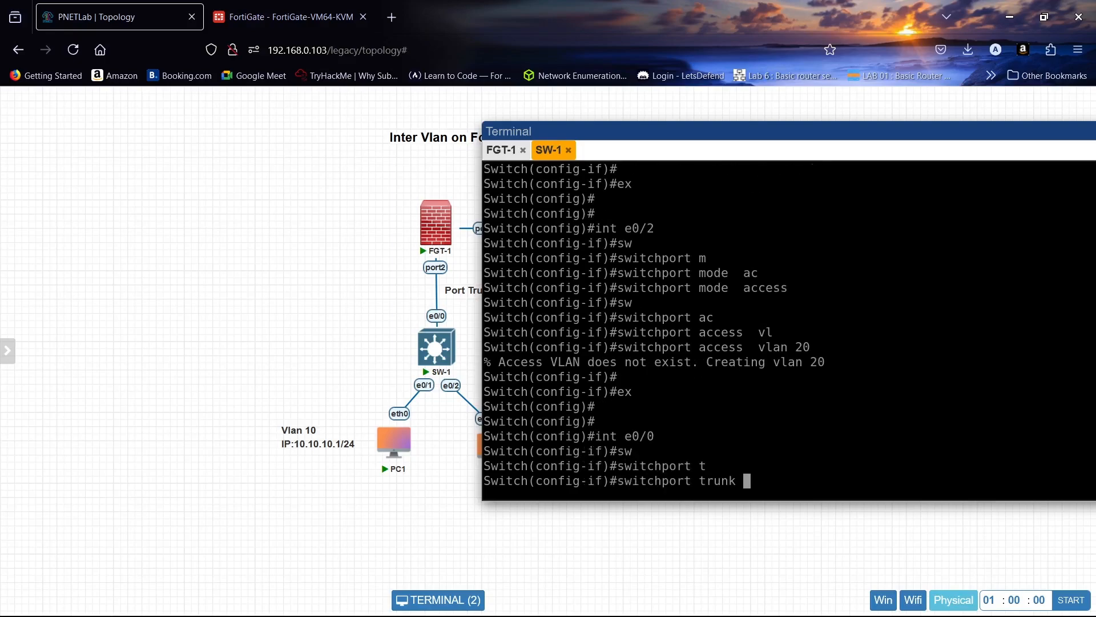
{"action": "type", "text": "e"}
{"action": "key", "text": "Tab"}
{"action": "type", "text": "do"}
{"action": "key", "text": "Tab"}
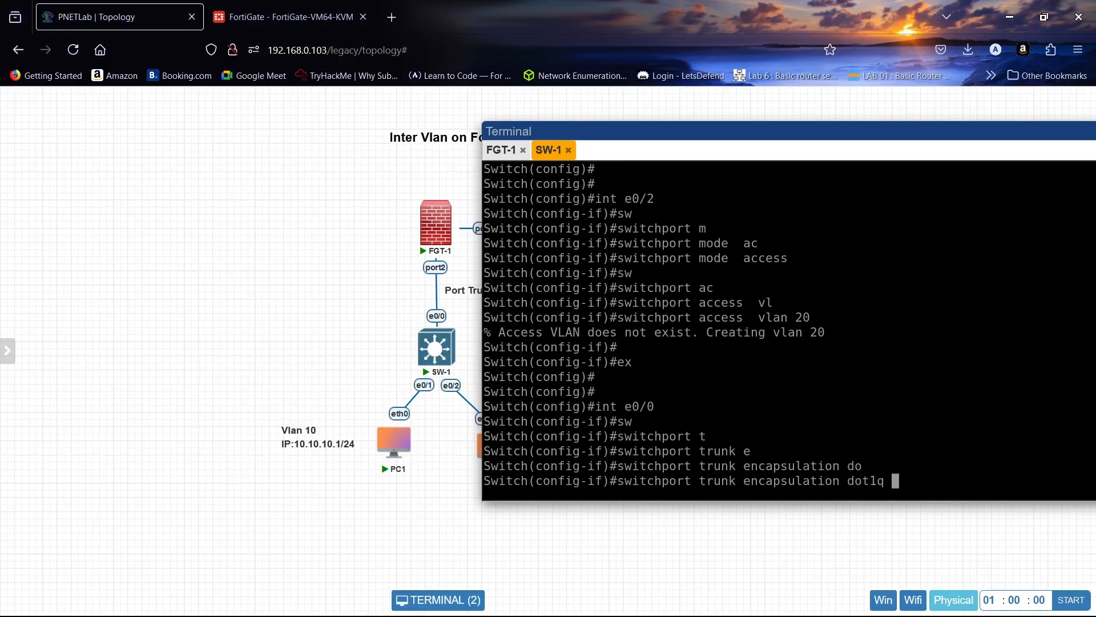
{"action": "key", "text": "Return"}
- Try to set the port mode of e0/0 through the switchport trunk command
{"action": "type", "text": "sw"}
{"action": "key", "text": "Tab"}
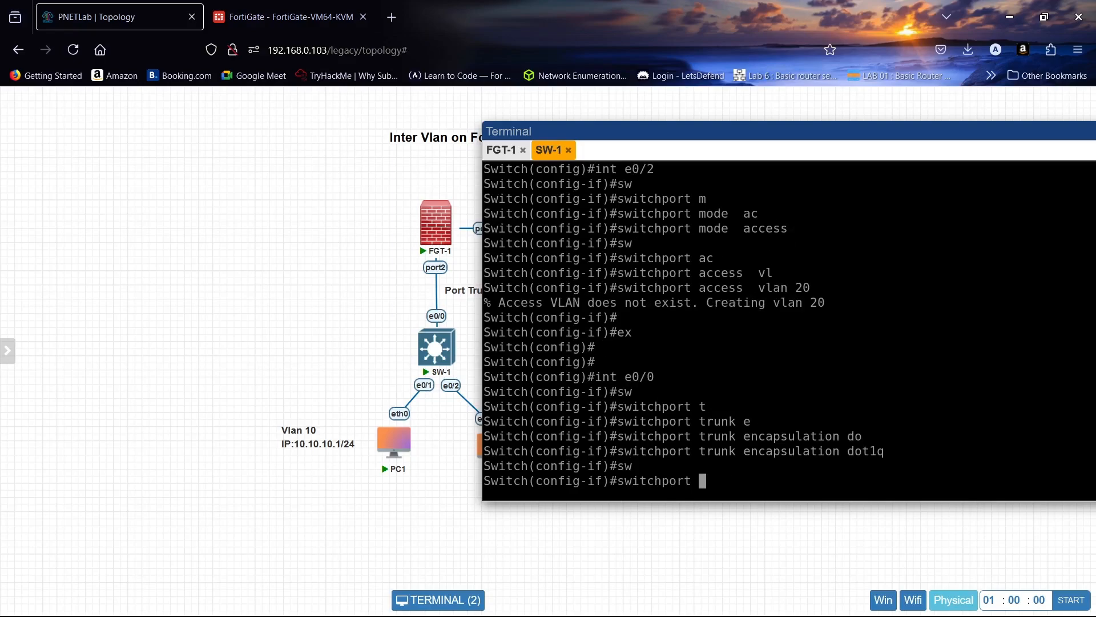
{"action": "type", "text": "m"}
{"action": "key", "text": "Tab"}
{"action": "key", "text": "BackSpace"}
{"action": "key", "text": "BackSpace"}
{"action": "key", "text": "BackSpace"}
{"action": "key", "text": "BackSpace"}
{"action": "key", "text": "BackSpace"}
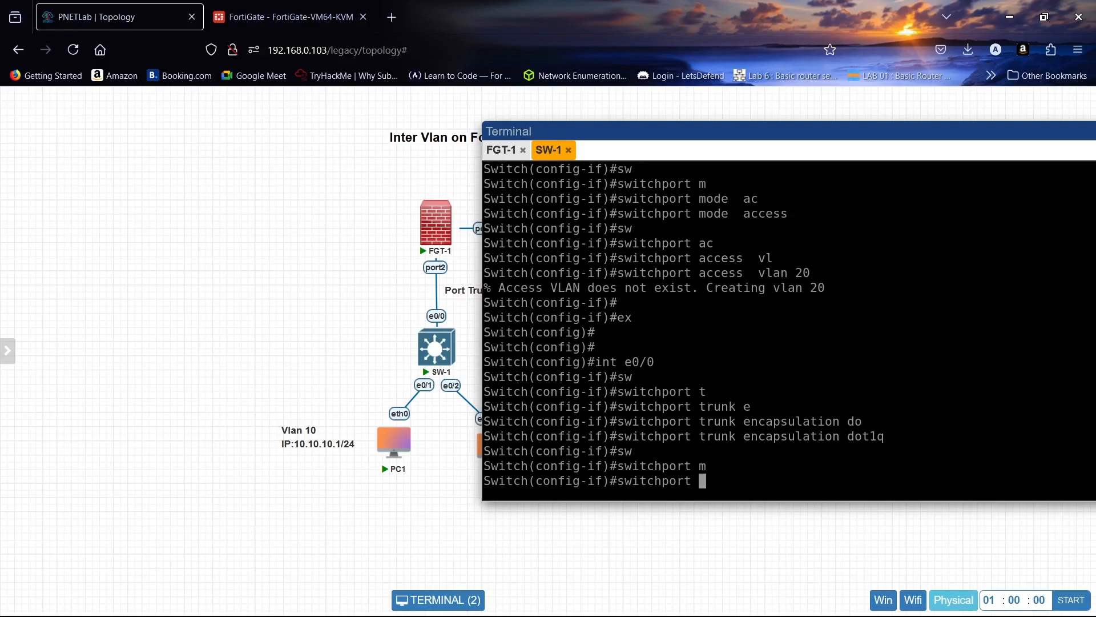
{"action": "type", "text": "t"}
{"action": "key", "text": "Tab"}
{"action": "type", "text": "m"}
{"action": "key", "text": "Tab"}
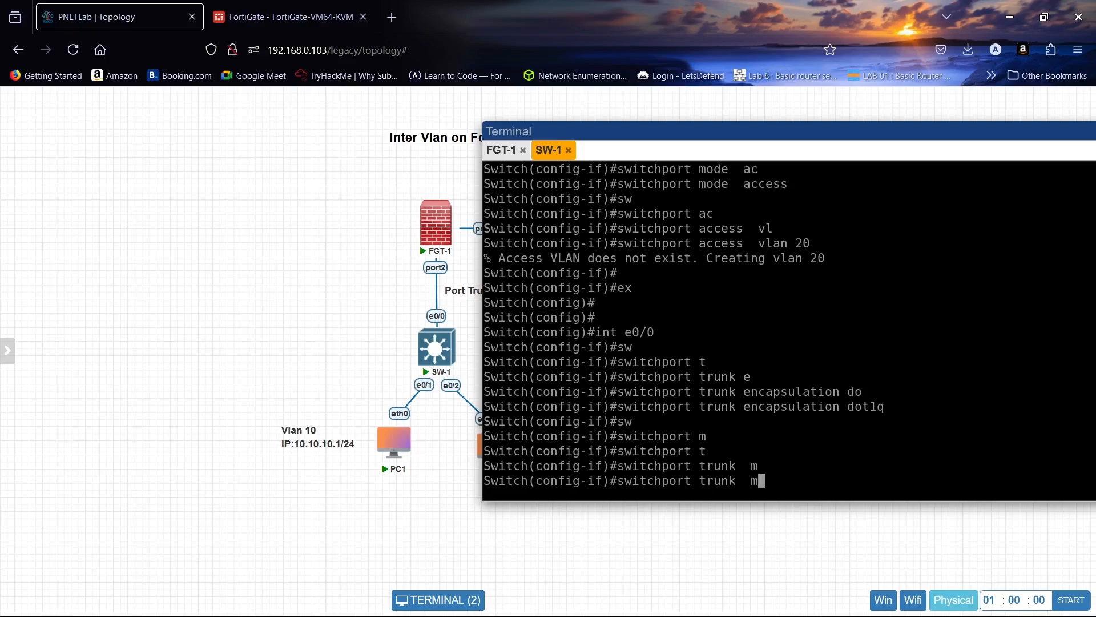
{"action": "key", "text": "Return"}
- Set interface e0/0 to switchport mode trunk and exit to global configuration mode
{"action": "type", "text": "sw"}
{"action": "key", "text": "Tab"}
{"action": "type", "text": "m"}
{"action": "key", "text": "Tab"}
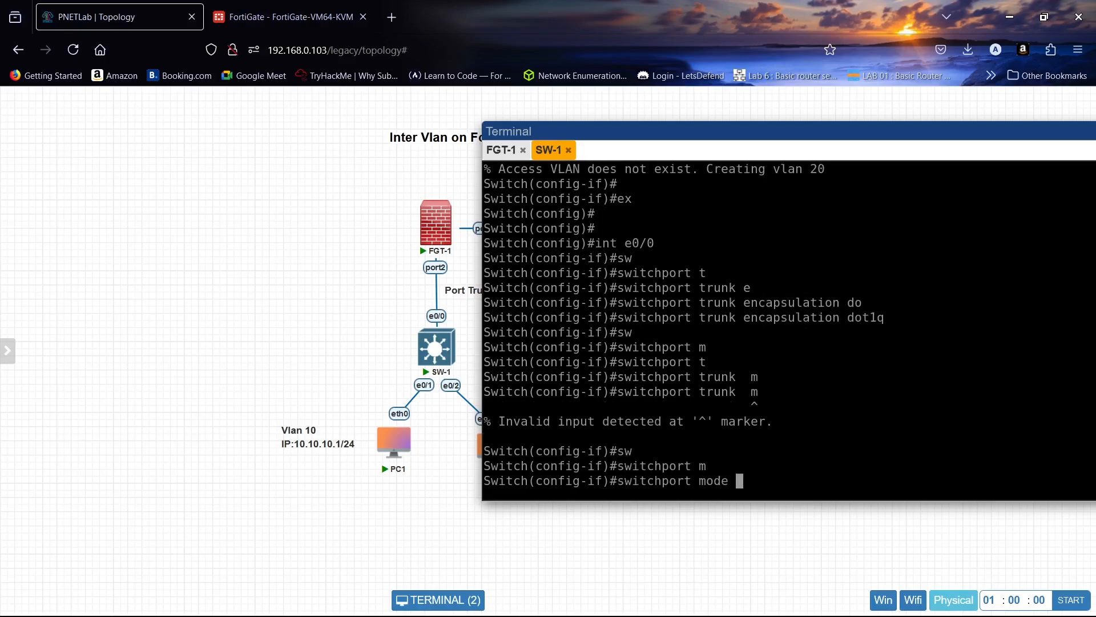
{"action": "type", "text": "t"}
{"action": "key", "text": "Tab"}
{"action": "key", "text": "Return"}
{"action": "key", "text": "Return"}
{"action": "key", "text": "Return"}
{"action": "key", "text": "Return"}
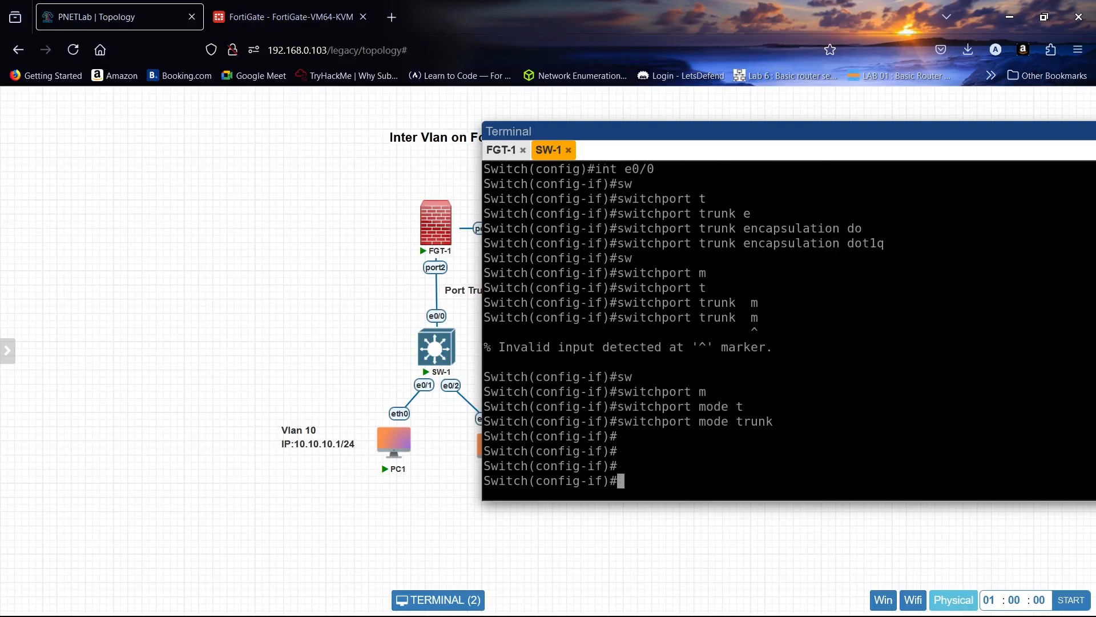
{"action": "type", "text": "ex"}
{"action": "key", "text": "Return"}
{"action": "key", "text": "Return"}
{"action": "key", "text": "Return"}
{"action": "key", "text": "Return"}
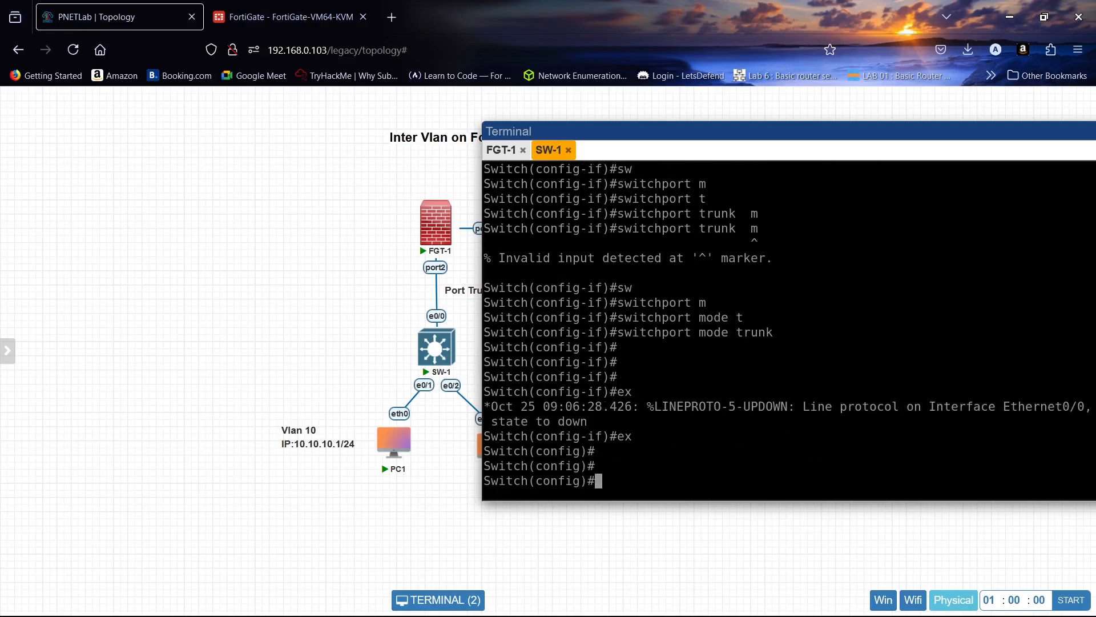
- Show the brief VLAN table on SW-1 and check the VLAN 10 and VLAN 20 port assignments
{"action": "type", "text": "do sh "}
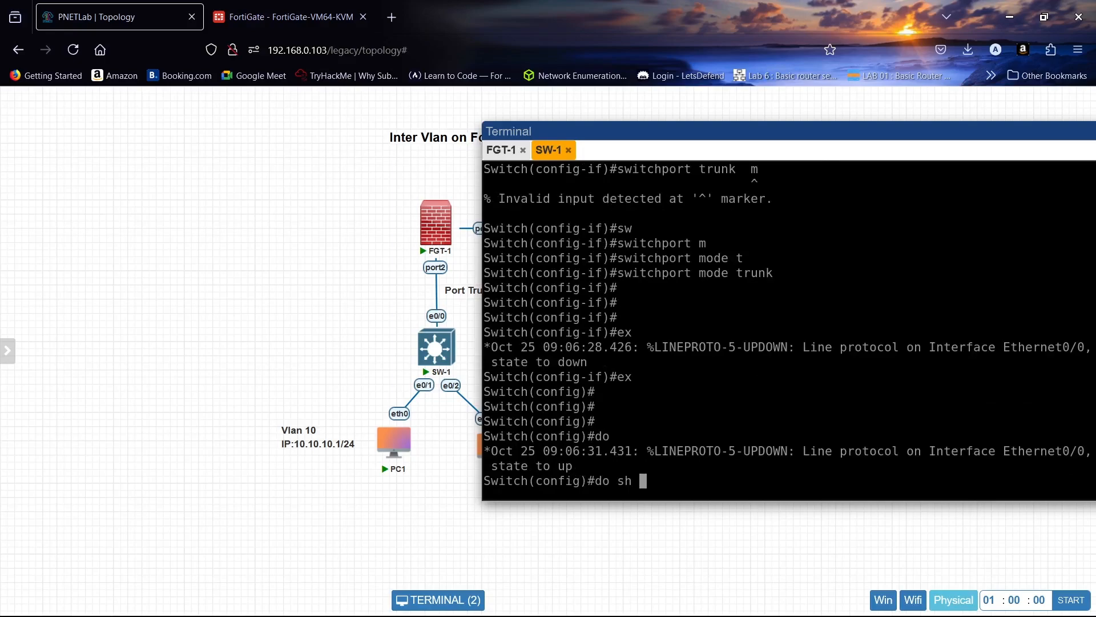
{"action": "type", "text": "vl bri"}
{"action": "key", "text": "Return"}
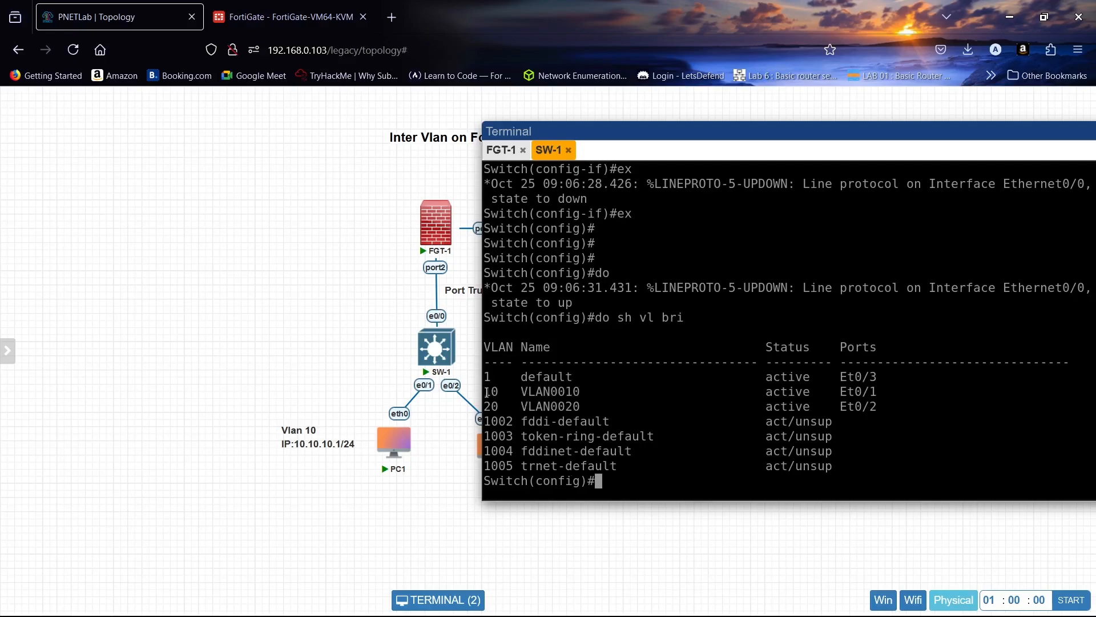
{"action": "left_click_drag", "start_coordinate": [486, 392], "coordinate": [604, 407]}
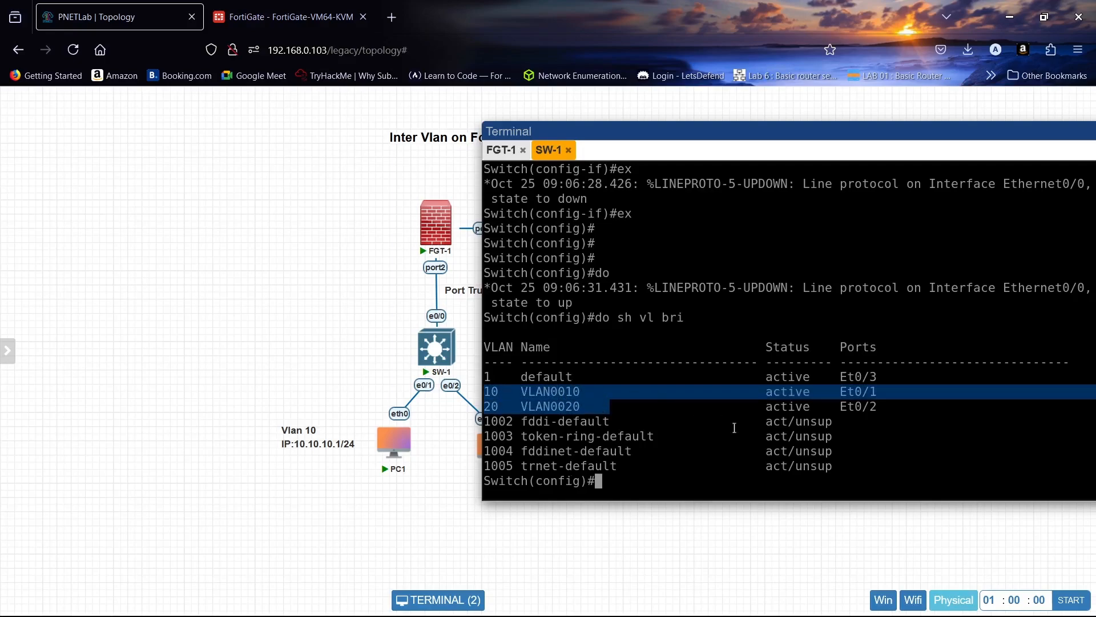
{"action": "left_click", "coordinate": [690, 470]}
- Show the trunk interfaces on SW-1 to check the e0/0 trunk
{"action": "type", "text": "do "}
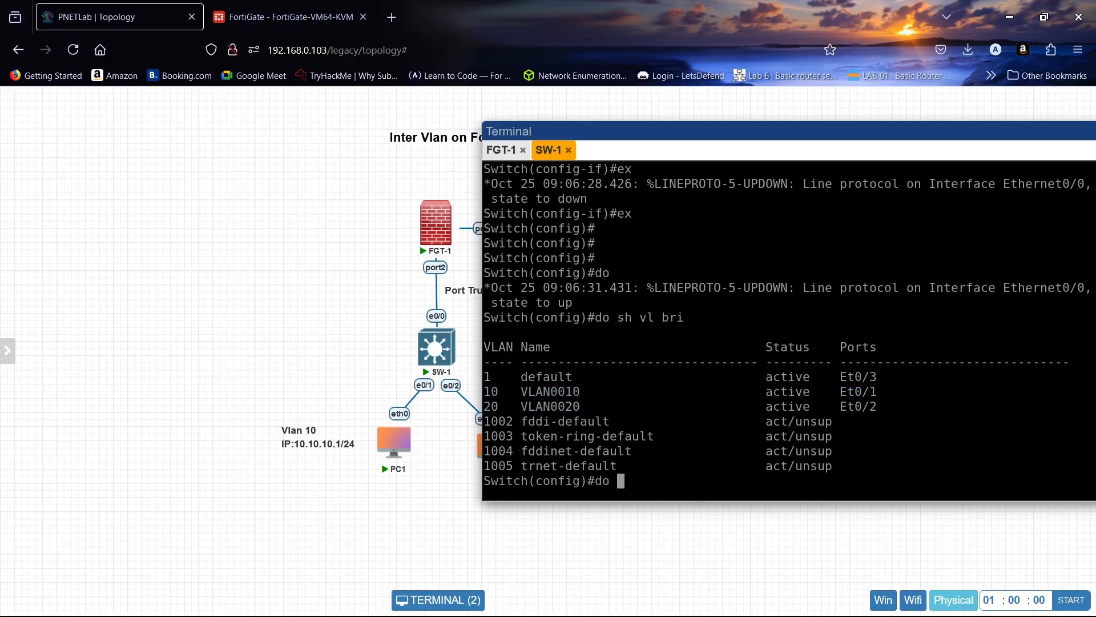
{"action": "type", "text": "sh i"}
{"action": "type", "text": "nt tr"}
{"action": "key", "text": "Return"}
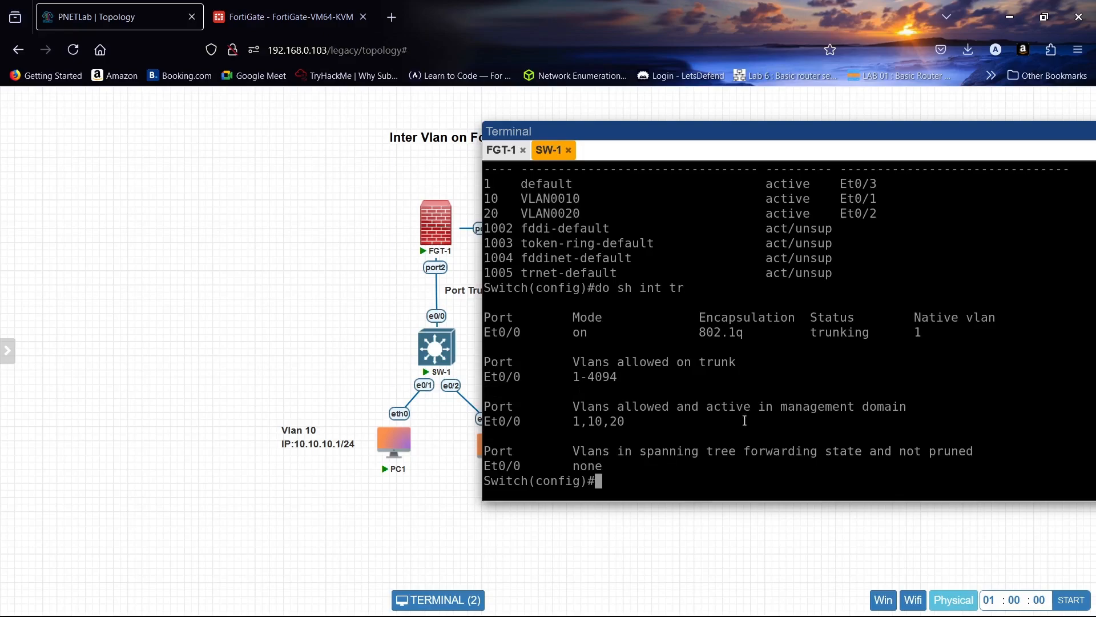
- Minimize the terminal, refresh the topology, and move the Vlan 10 label away from PC1
{"action": "left_click_drag", "start_coordinate": [806, 136], "coordinate": [719, 131]}
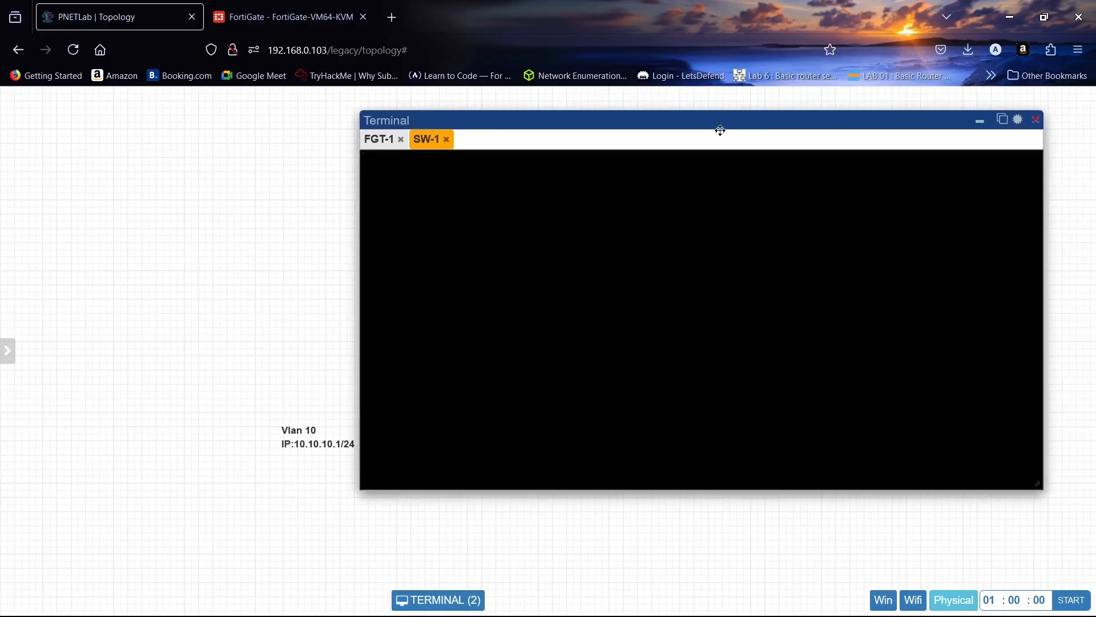
{"action": "left_click", "coordinate": [979, 122]}
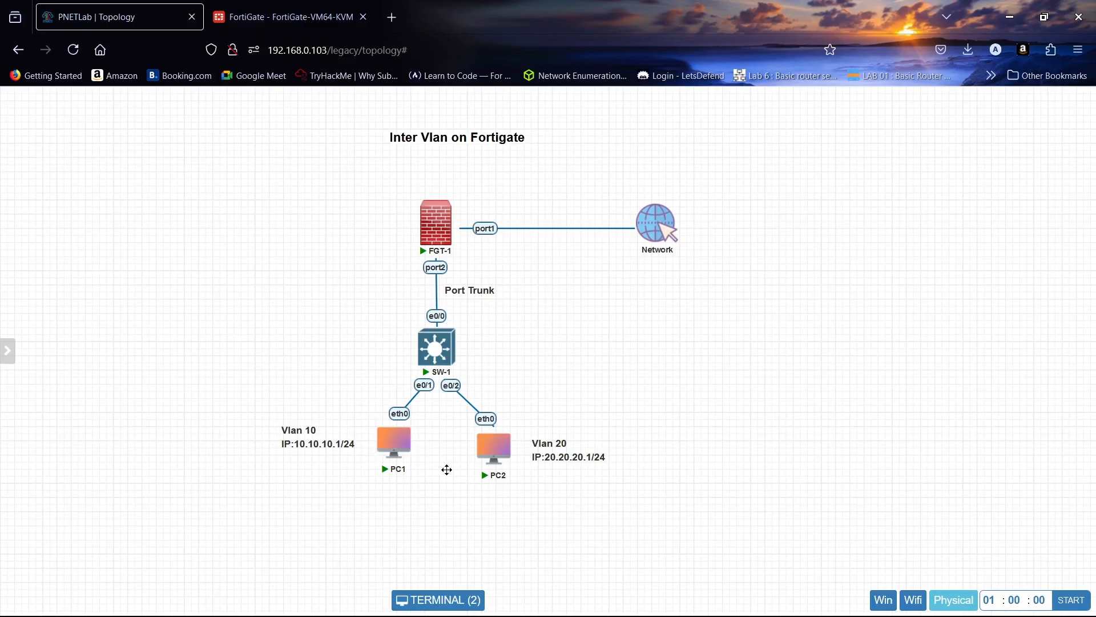
{"action": "mouse_move", "coordinate": [2, 309]}
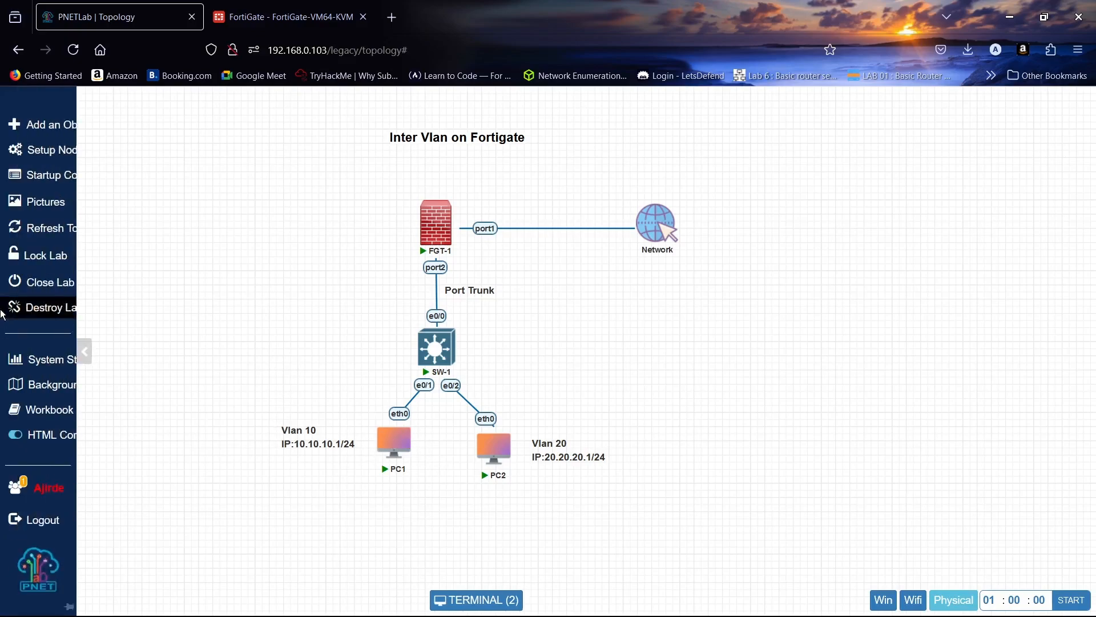
{"action": "left_click", "coordinate": [29, 228]}
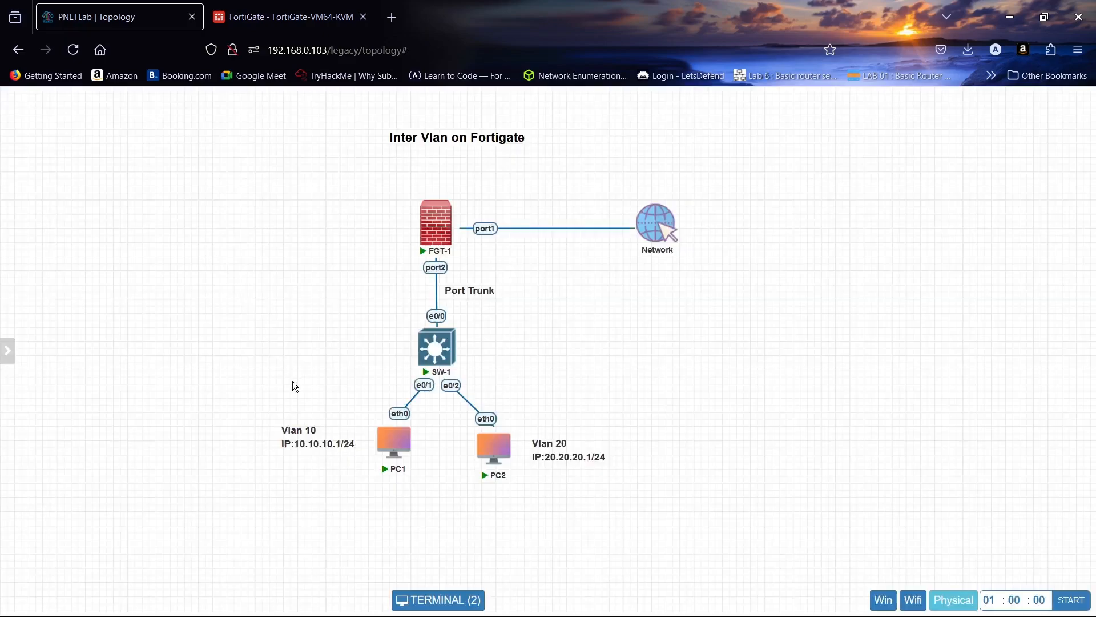
{"action": "double_click", "coordinate": [394, 444]}
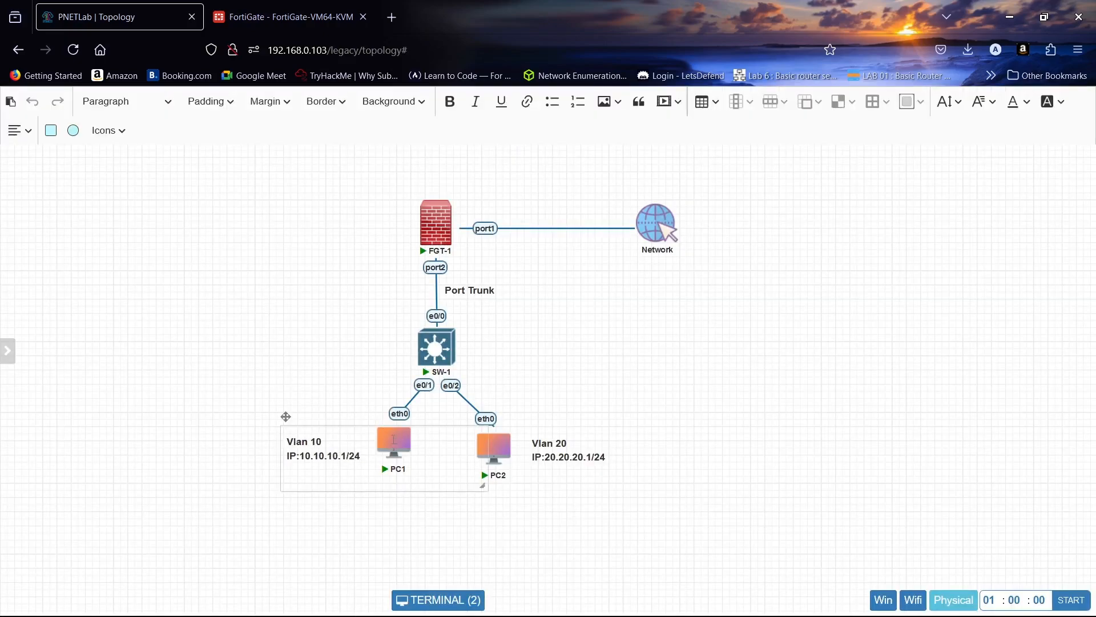
{"action": "left_click_drag", "start_coordinate": [286, 417], "coordinate": [153, 388]}
{"action": "left_click", "coordinate": [162, 516]}
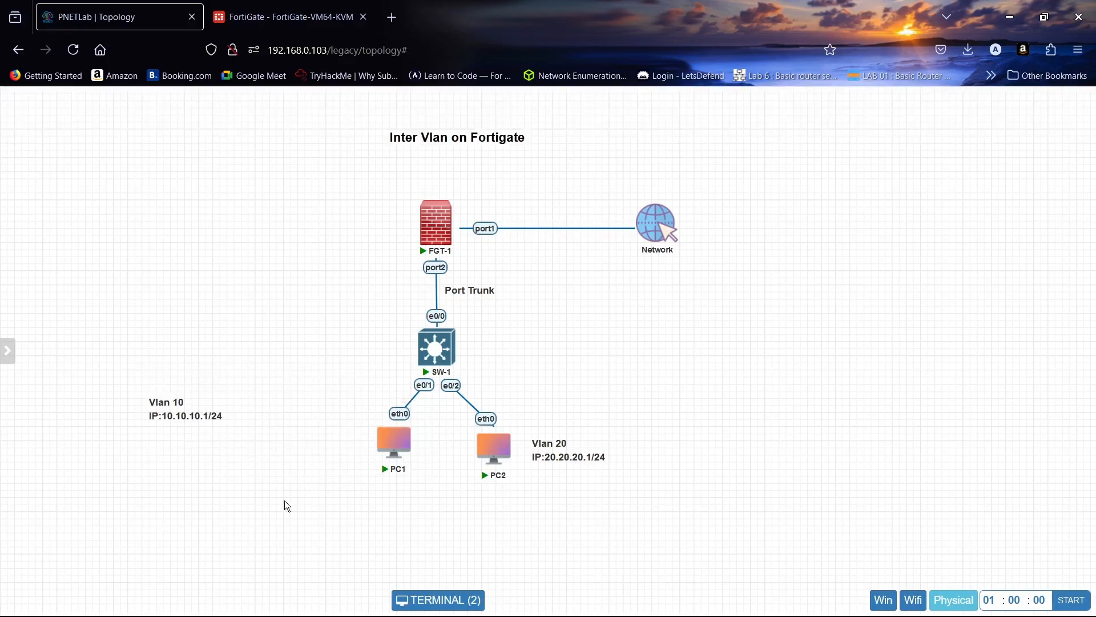
- Open the PC1 console and request an IP address with ip dhcp
{"action": "left_click", "coordinate": [391, 446]}
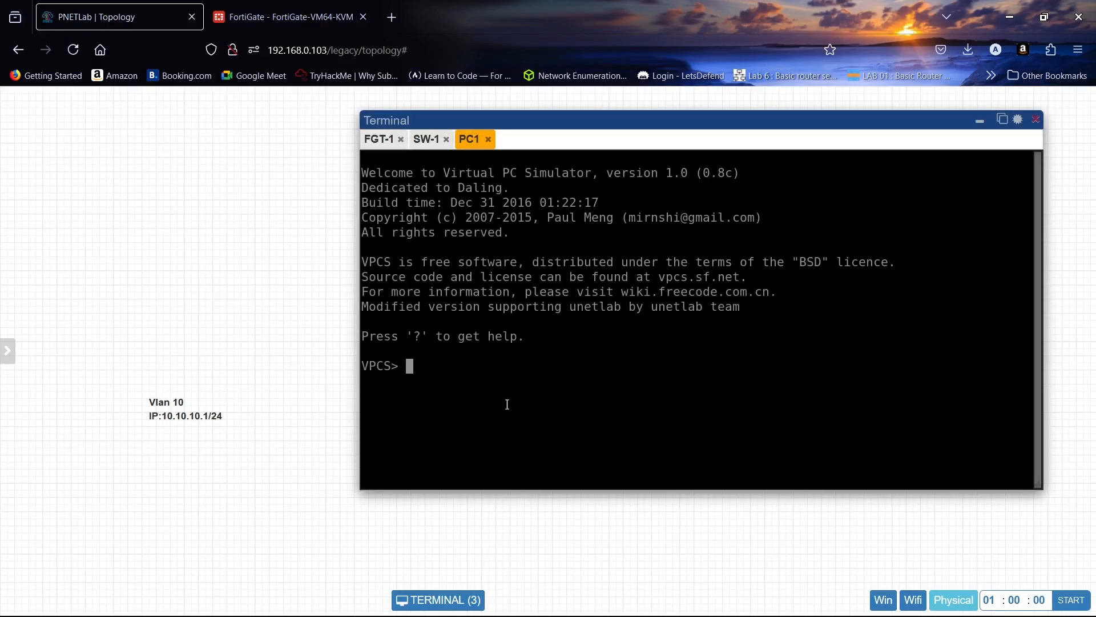
{"action": "type", "text": "ip dhcp"}
{"action": "key", "text": "Return"}
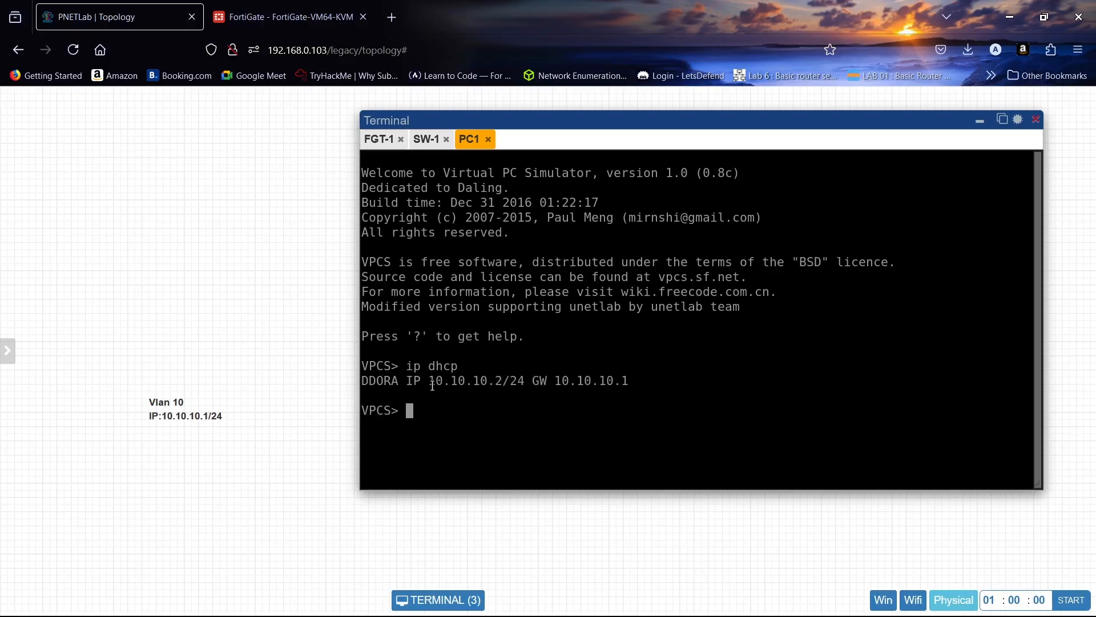
- Move the Vlan 20 label away from PC2 and request a DHCP address in the PC2 console
{"action": "left_click", "coordinate": [980, 121]}
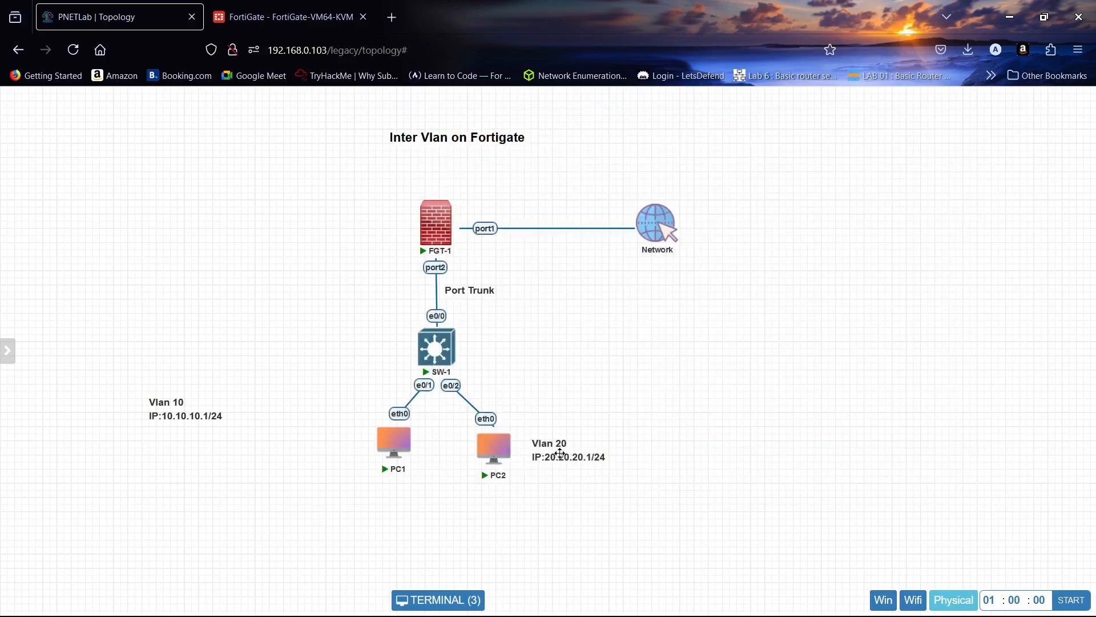
{"action": "left_click_drag", "start_coordinate": [557, 451], "coordinate": [690, 444]}
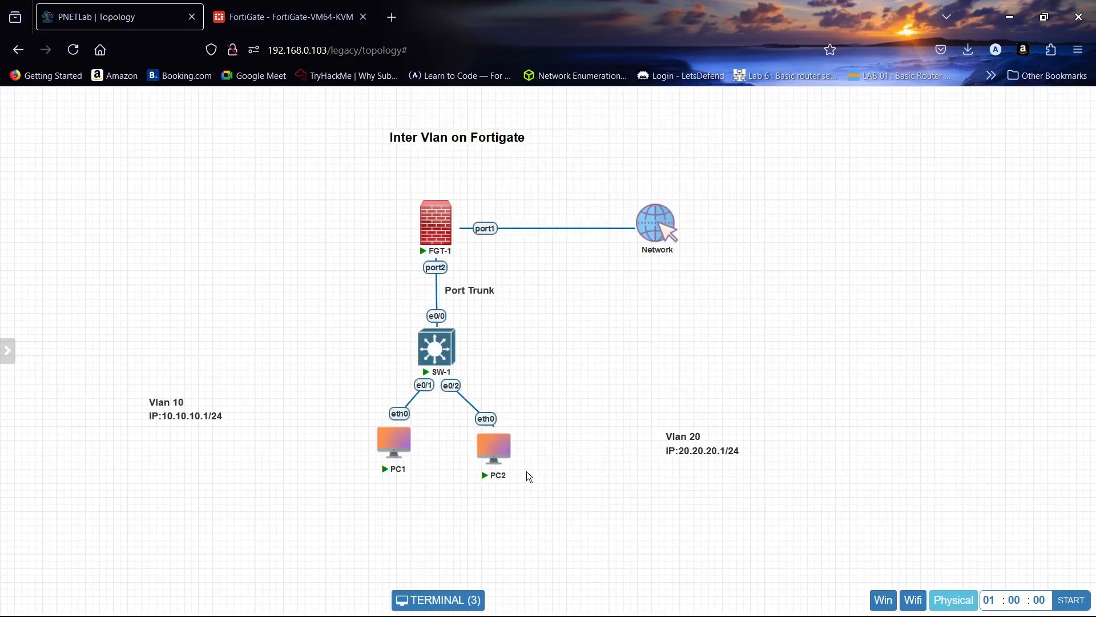
{"action": "left_click", "coordinate": [495, 447]}
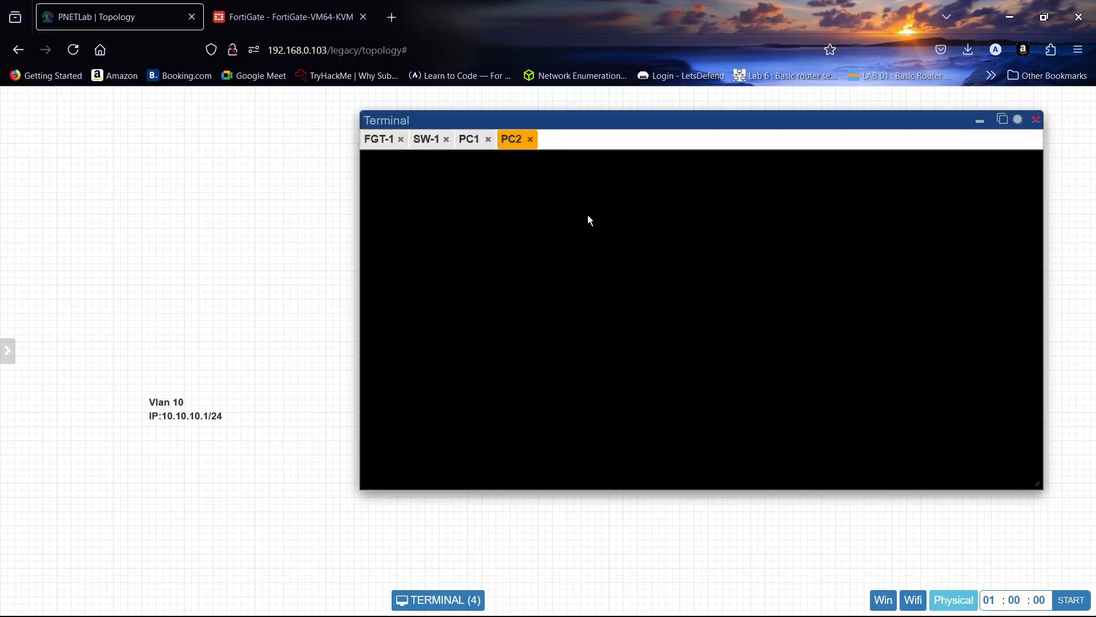
{"action": "type", "text": "ip dhcp"}
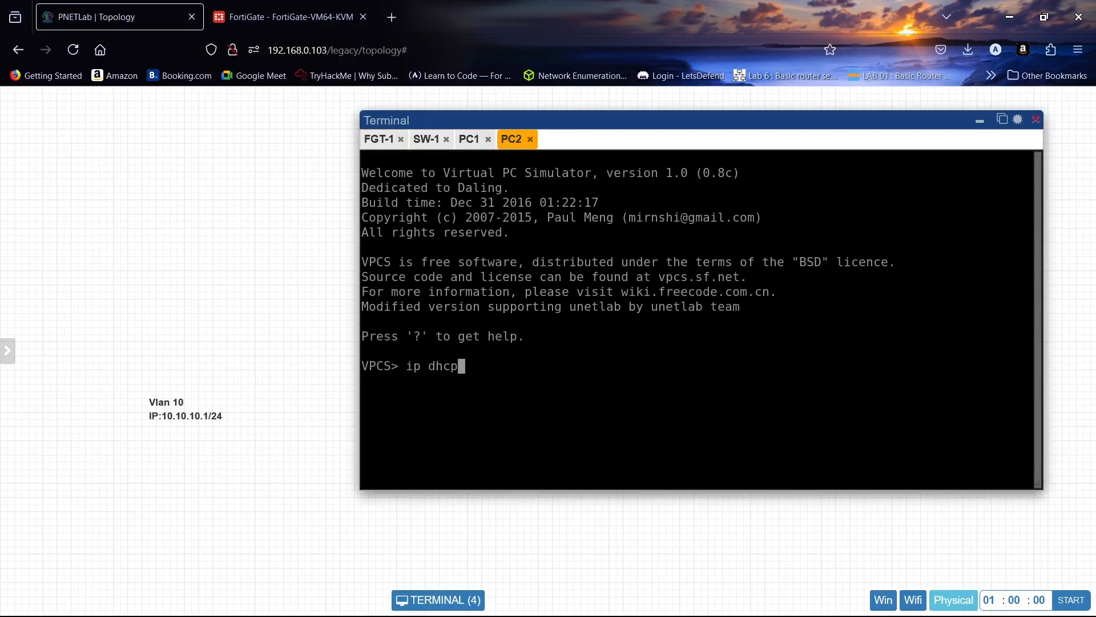
{"action": "key", "text": "Return"}
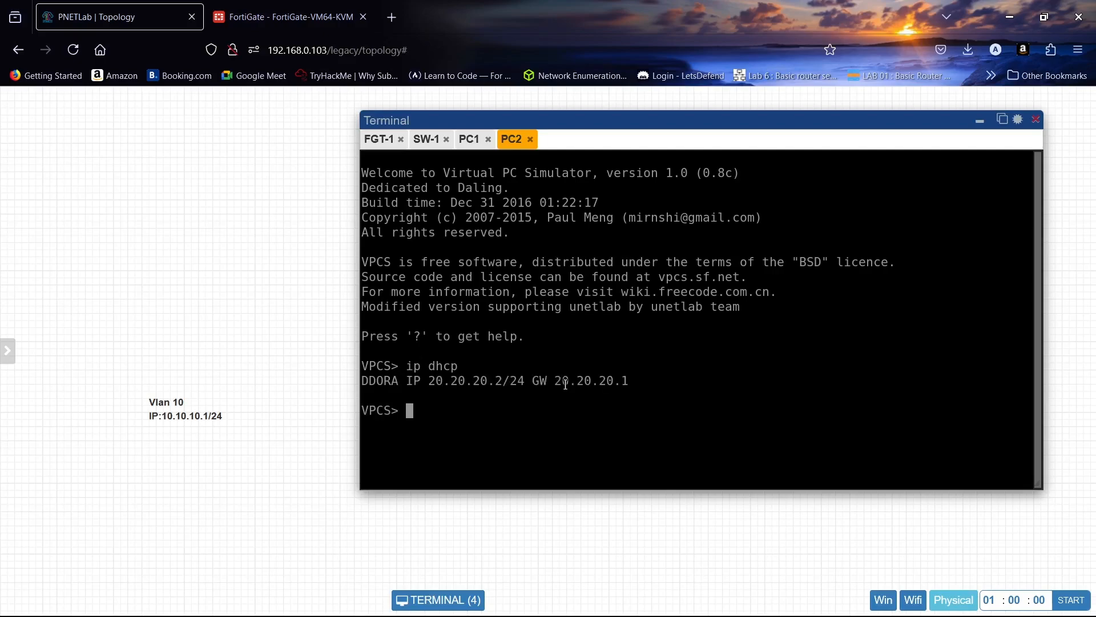
- Copy PC2's IP address, switch to the PC1 console, and ping 192.168.0.103
{"action": "left_click_drag", "start_coordinate": [430, 382], "coordinate": [502, 383]}
{"action": "type", "text": "20.20.20.2"}
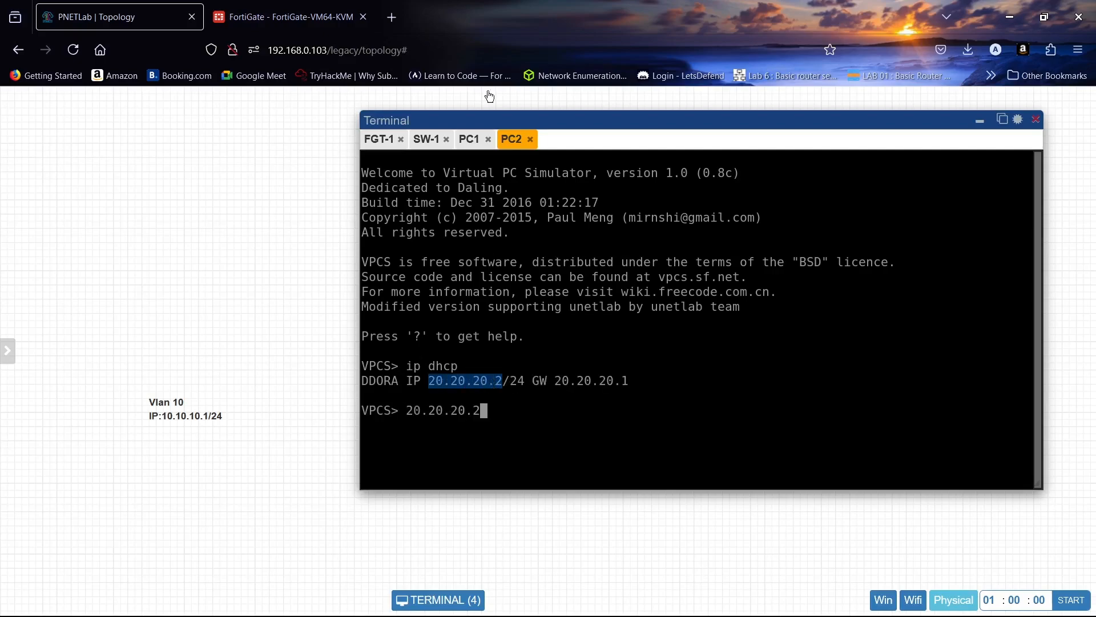
{"action": "left_click", "coordinate": [470, 139]}
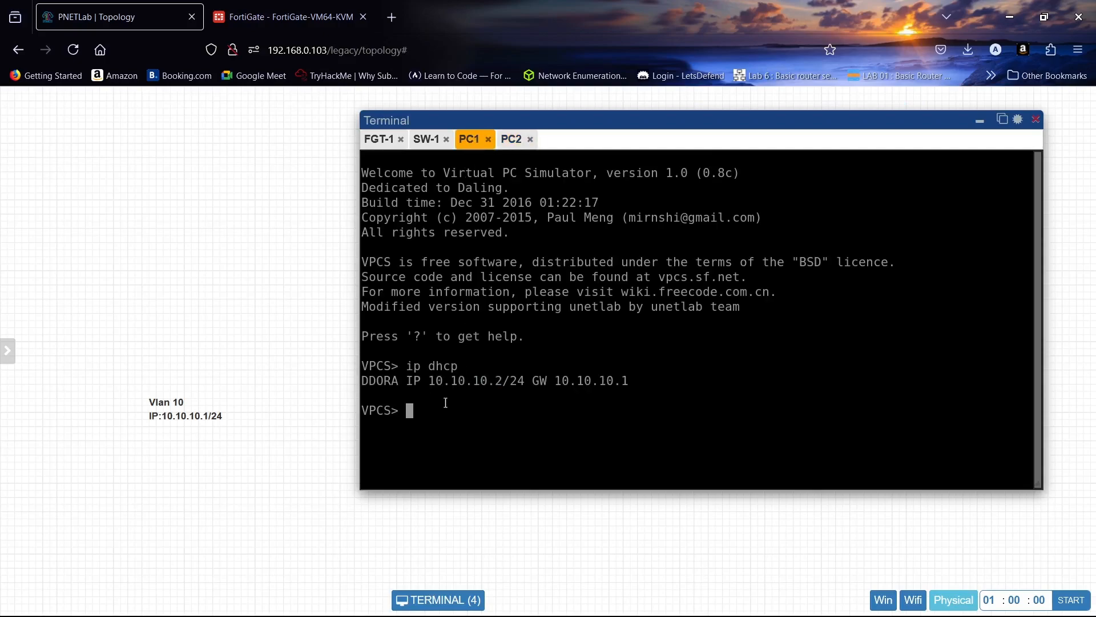
{"action": "type", "text": "ping 192.168.0.103"}
{"action": "key", "text": "Return"}
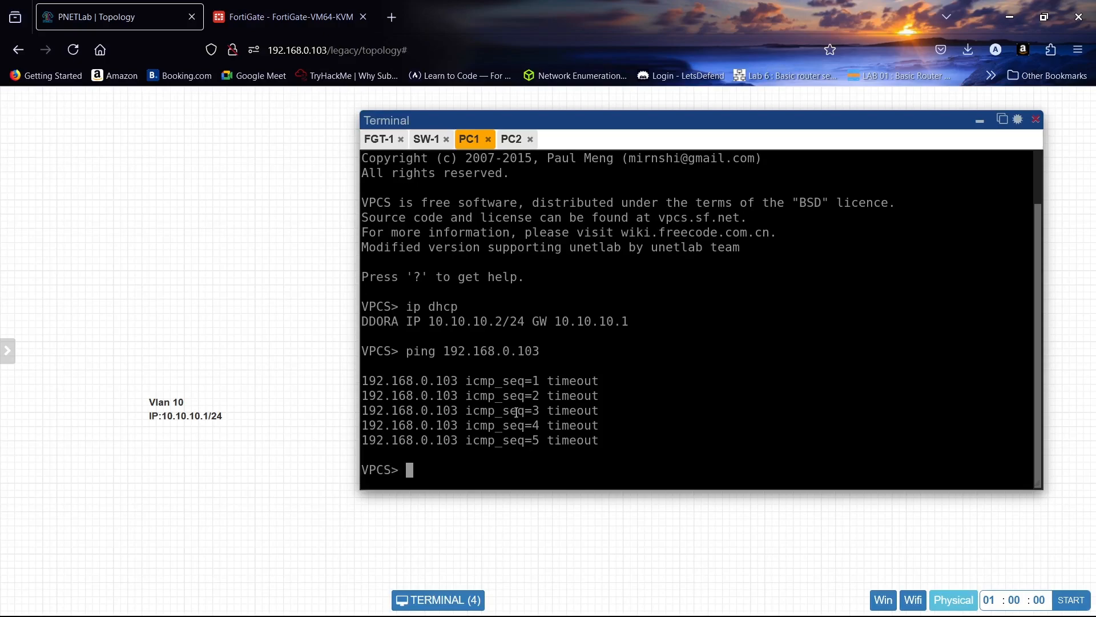
- Ping PC2 at 20.20.20.2 from PC1 to test inter-VLAN connectivity
{"action": "type", "text": "ping 20.20."}
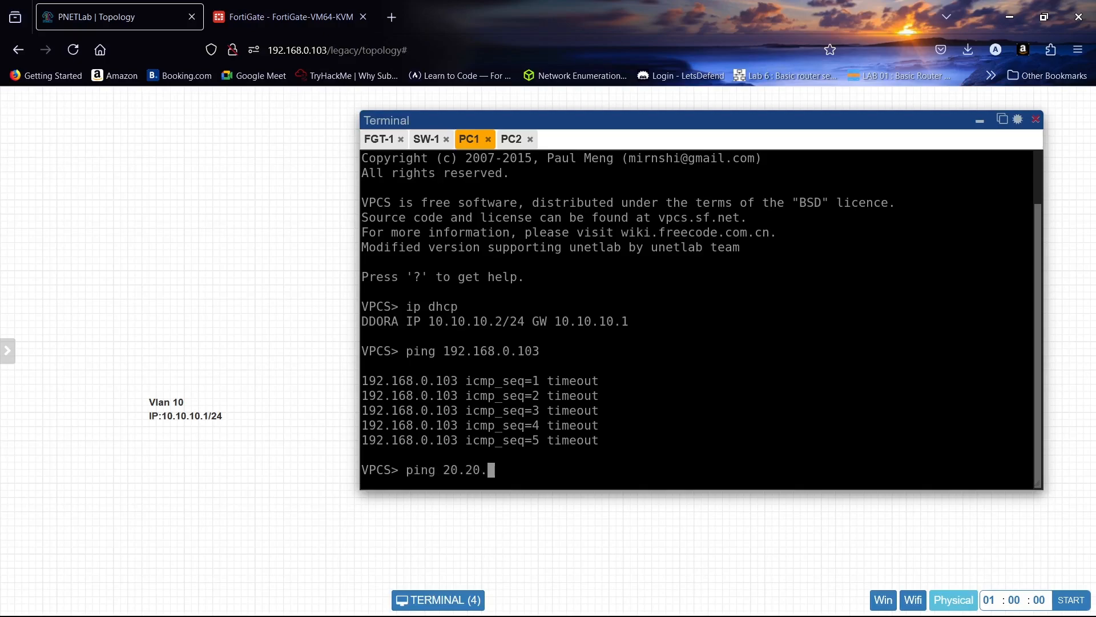
{"action": "type", "text": "20.2"}
{"action": "key", "text": "Return"}
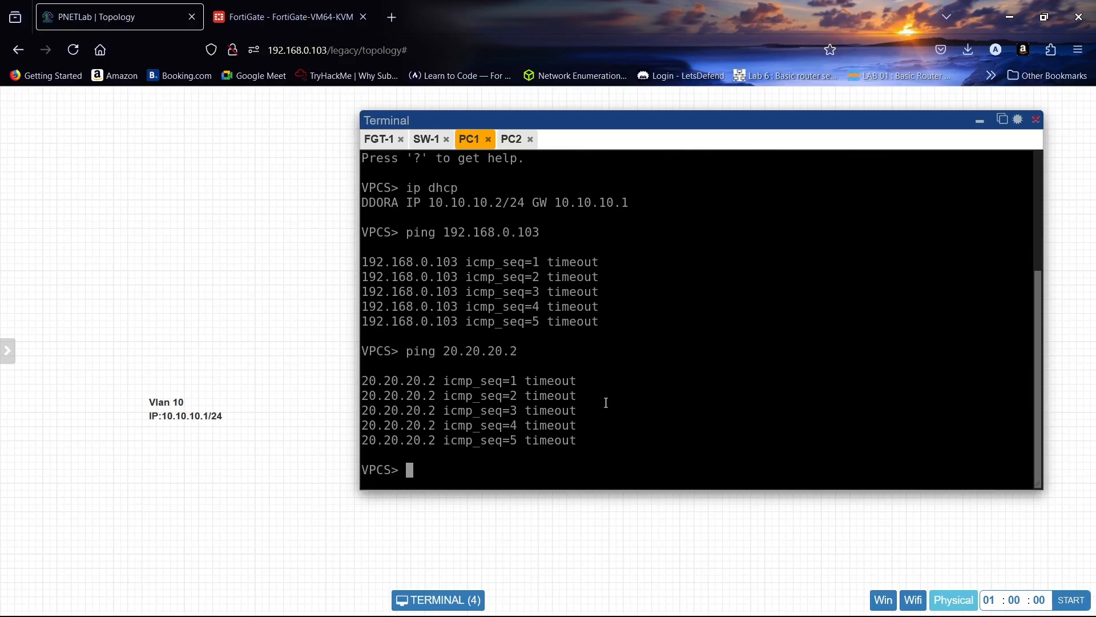
- Ping 8.8.8.8 from the PC1 console to test internet connectivity
{"action": "type", "text": "ping 8.8.8.8"}
{"action": "key", "text": "Return"}
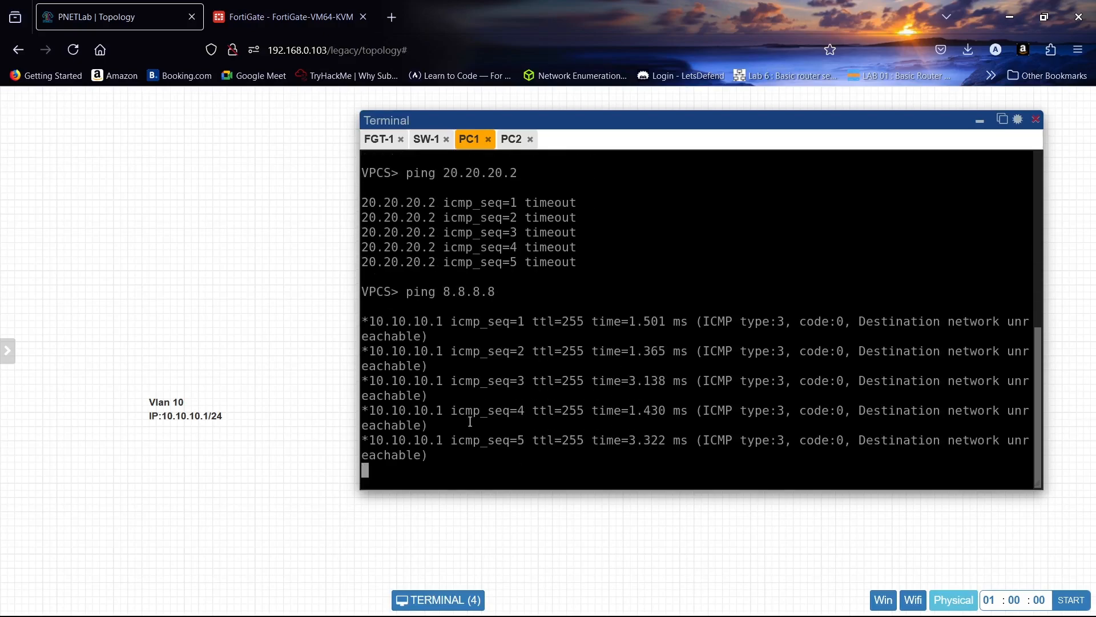
- Switch to the FortiGate web interface and open its firewall policy list
{"action": "left_click", "coordinate": [286, 17]}
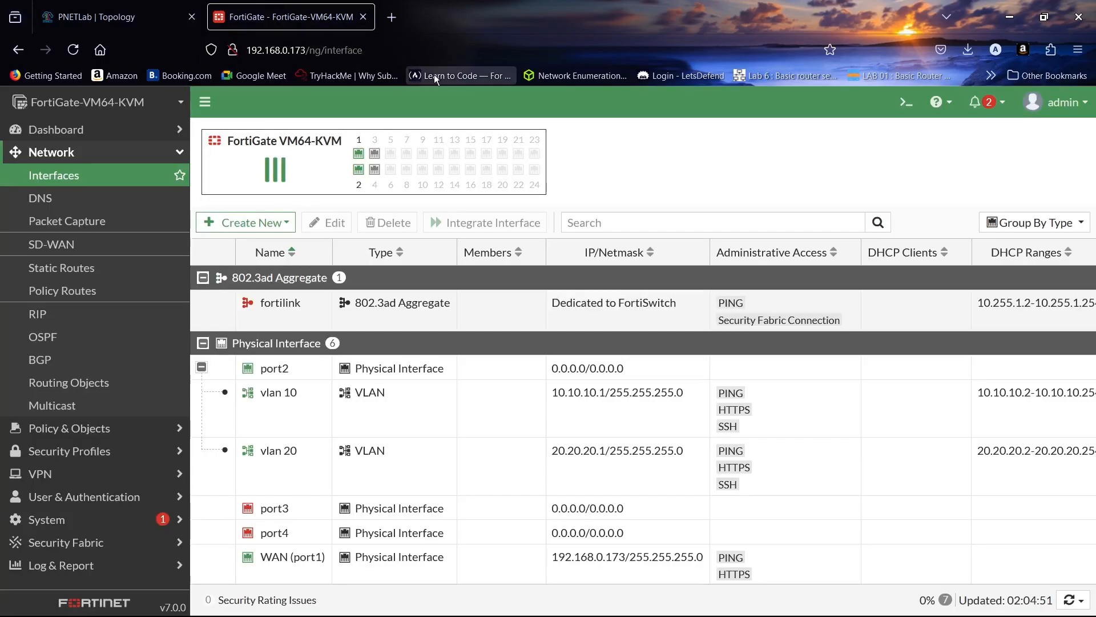
{"action": "left_click", "coordinate": [88, 276]}
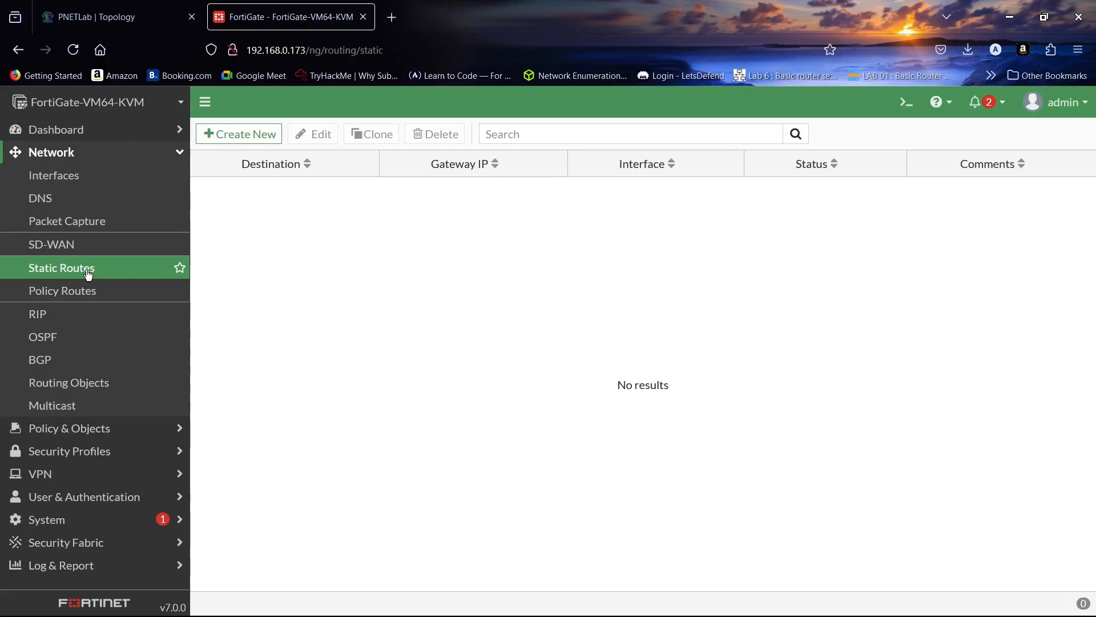
{"action": "left_click", "coordinate": [76, 155]}
{"action": "left_click", "coordinate": [75, 178]}
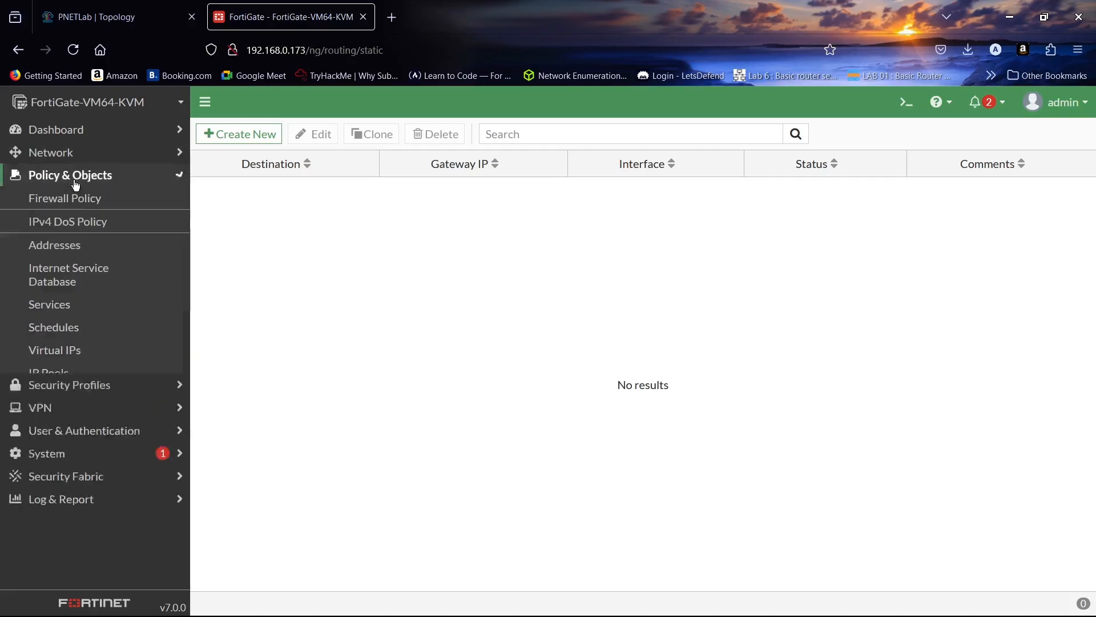
{"action": "left_click", "coordinate": [81, 200]}
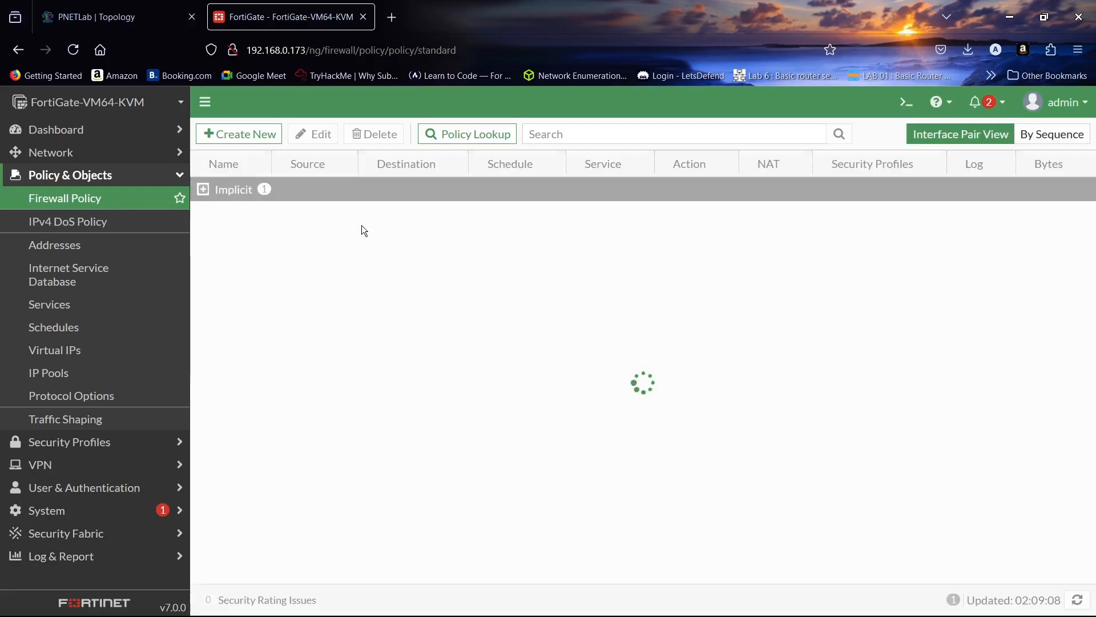
- Start a new firewall policy and name it Vlan 10 - WAN
{"action": "left_click", "coordinate": [254, 130]}
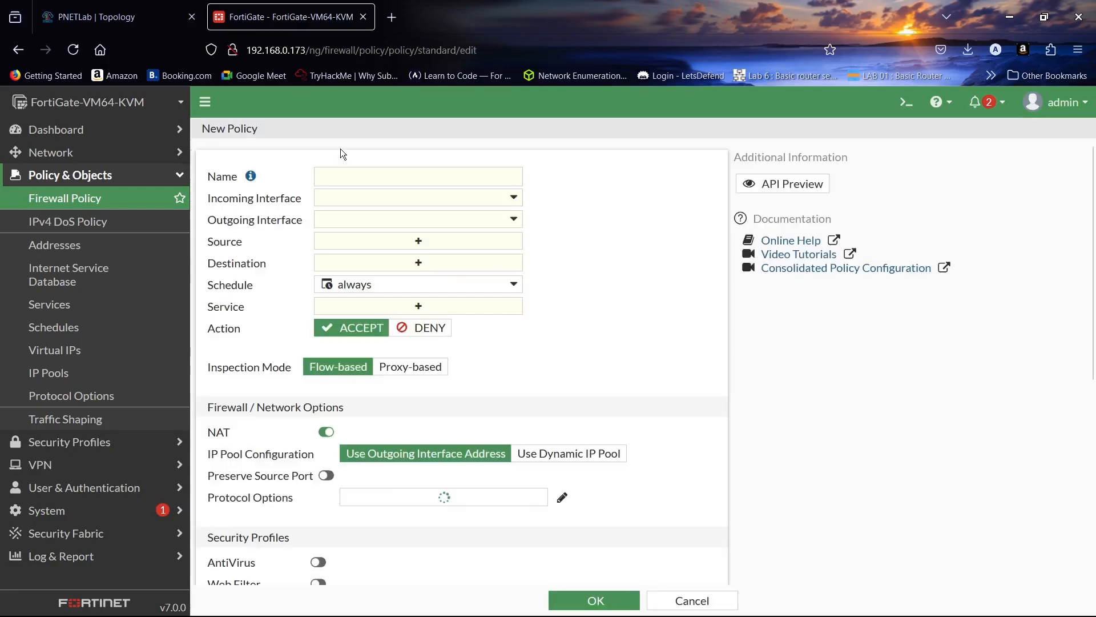
{"action": "left_click", "coordinate": [343, 175]}
{"action": "key", "text": "Caps_Lock"}
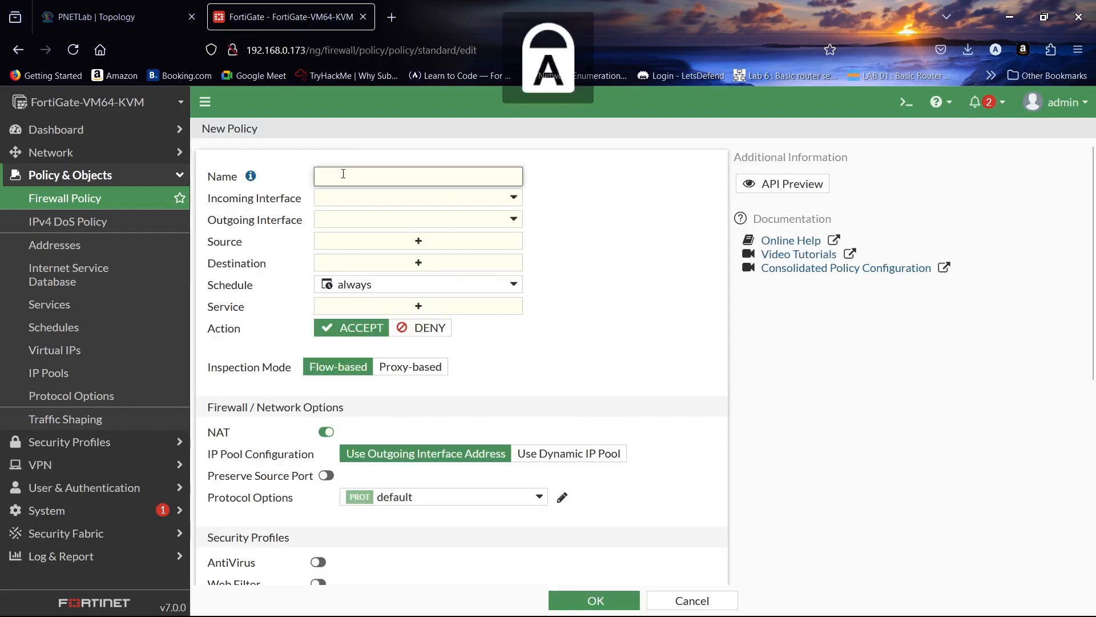
{"action": "key", "text": "Caps_Lock"}
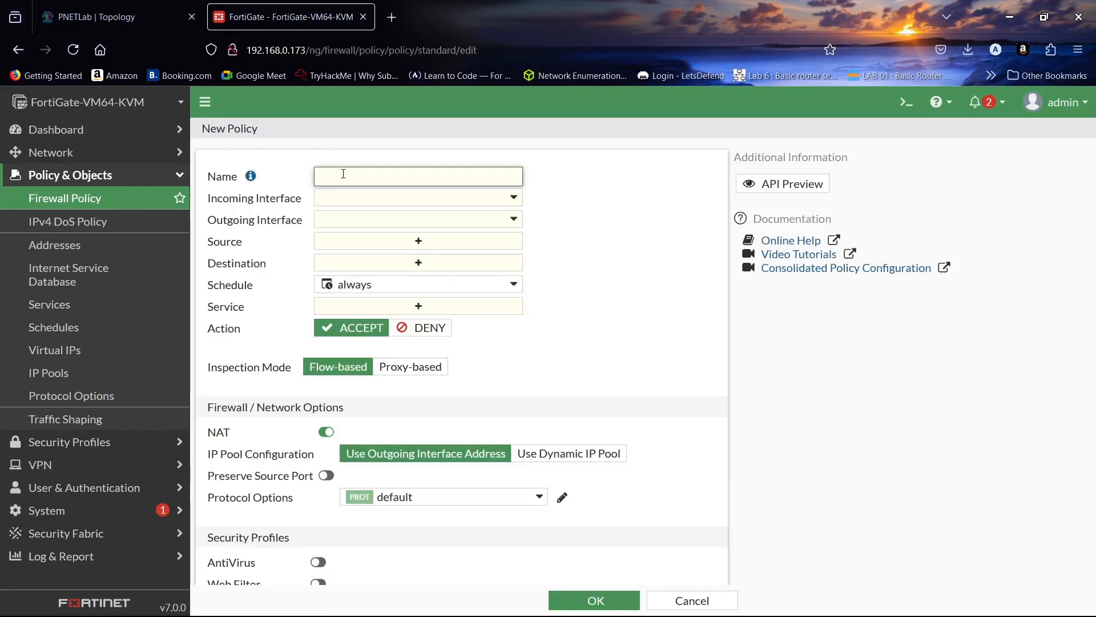
{"action": "type", "text": "Vlan 10 - WAN"}
- Set the policy's incoming interface to vlan 10 and its outgoing interface to WAN (port1)
{"action": "left_click", "coordinate": [368, 200]}
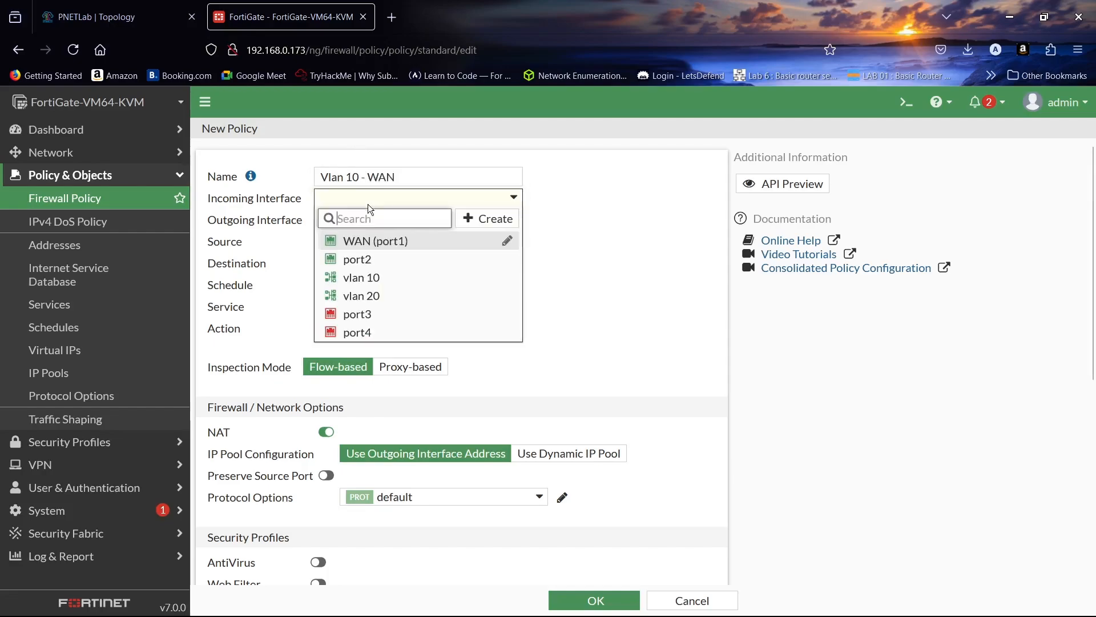
{"action": "left_click", "coordinate": [391, 276]}
{"action": "left_click", "coordinate": [393, 221]}
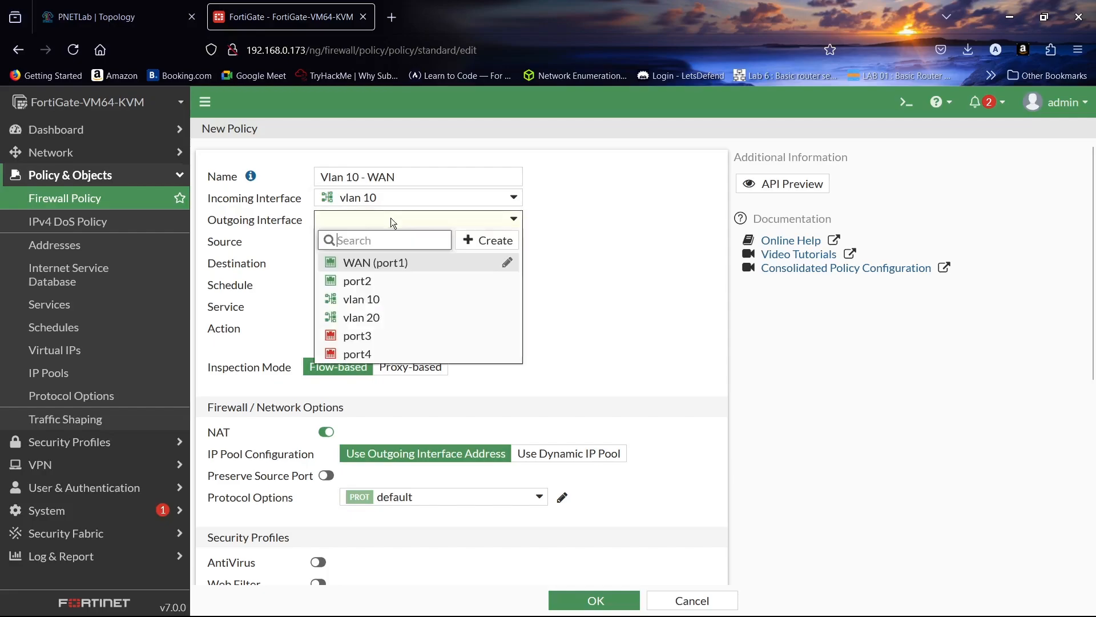
{"action": "left_click", "coordinate": [394, 262]}
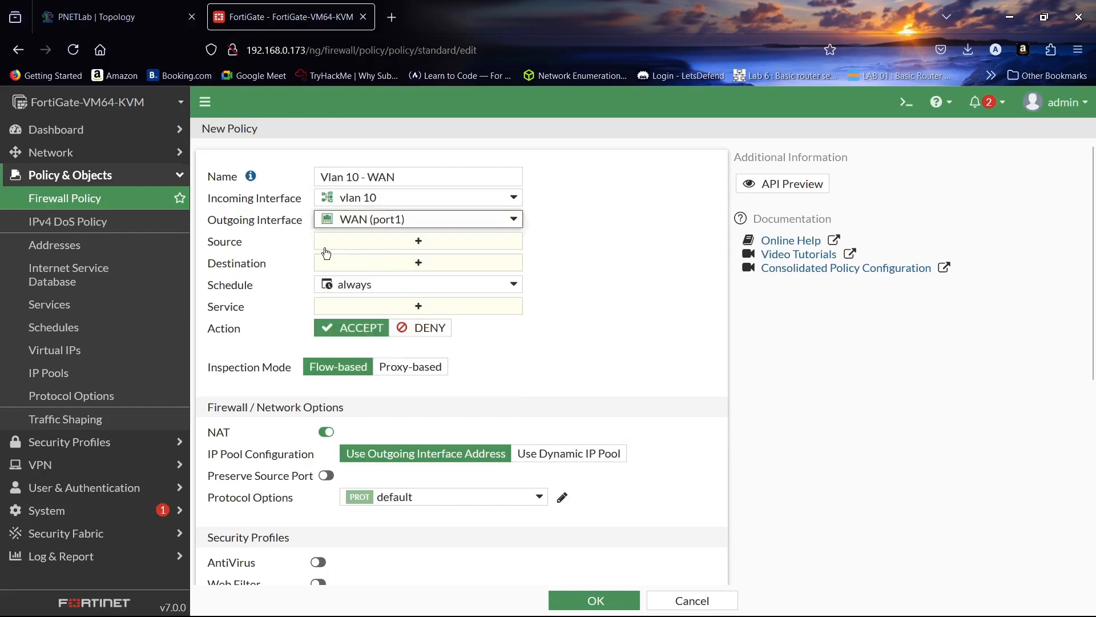
- Set the Vlan 10 policy's source and destination to all and its service to ALL
{"action": "left_click", "coordinate": [387, 242]}
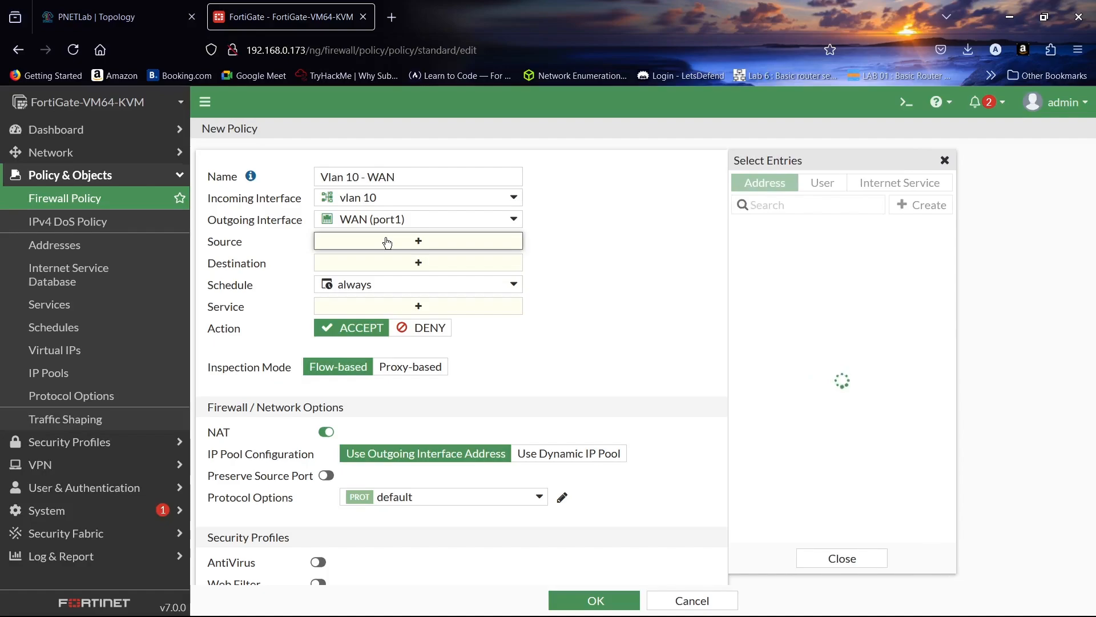
{"action": "left_click", "coordinate": [748, 250]}
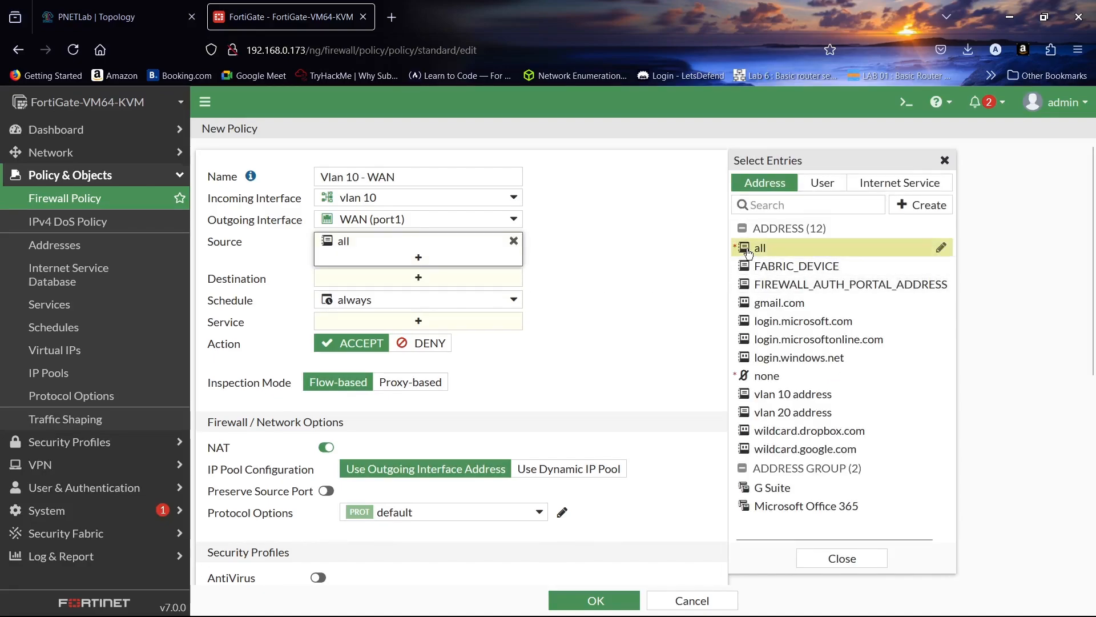
{"action": "left_click", "coordinate": [419, 279]}
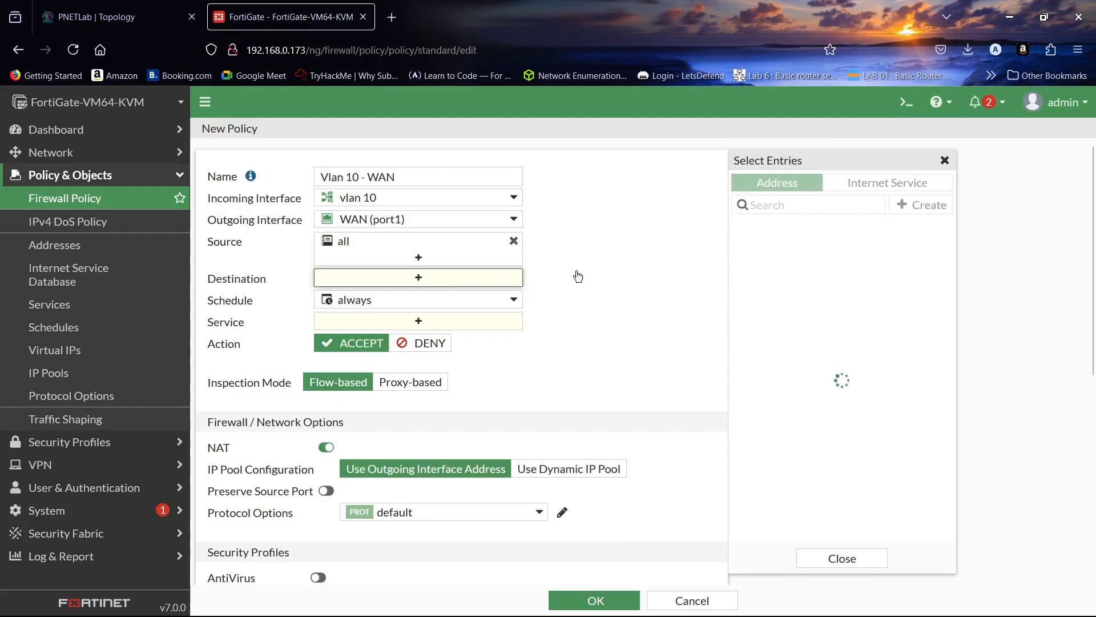
{"action": "left_click", "coordinate": [748, 248]}
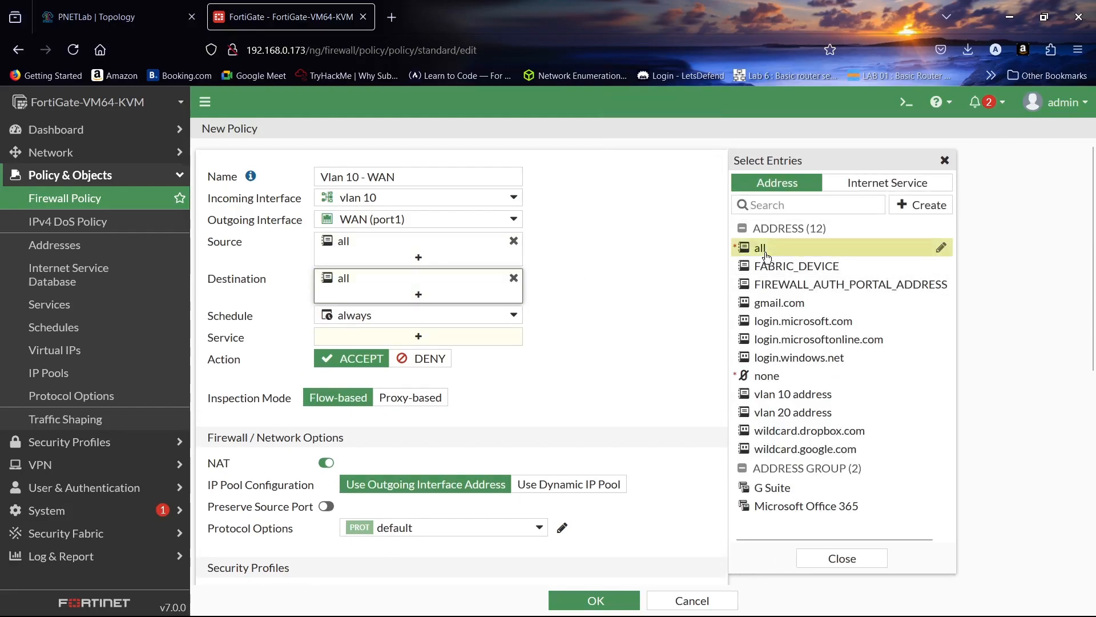
{"action": "left_click", "coordinate": [415, 338]}
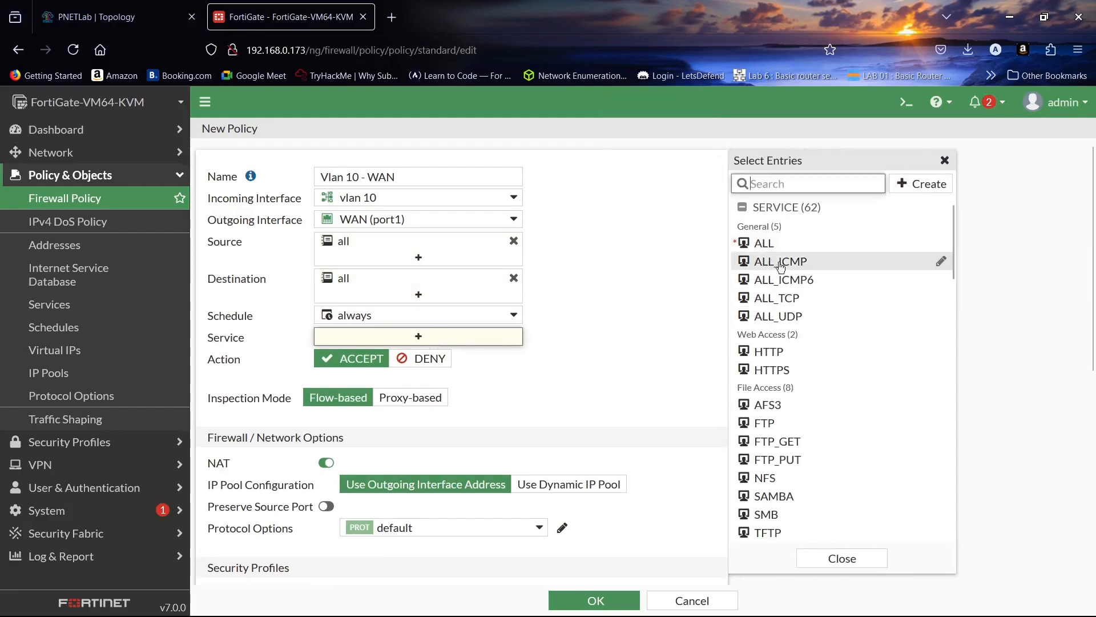
{"action": "left_click", "coordinate": [765, 244]}
{"action": "scroll", "coordinate": [615, 253], "scroll_direction": "down", "scroll_amount": 3}
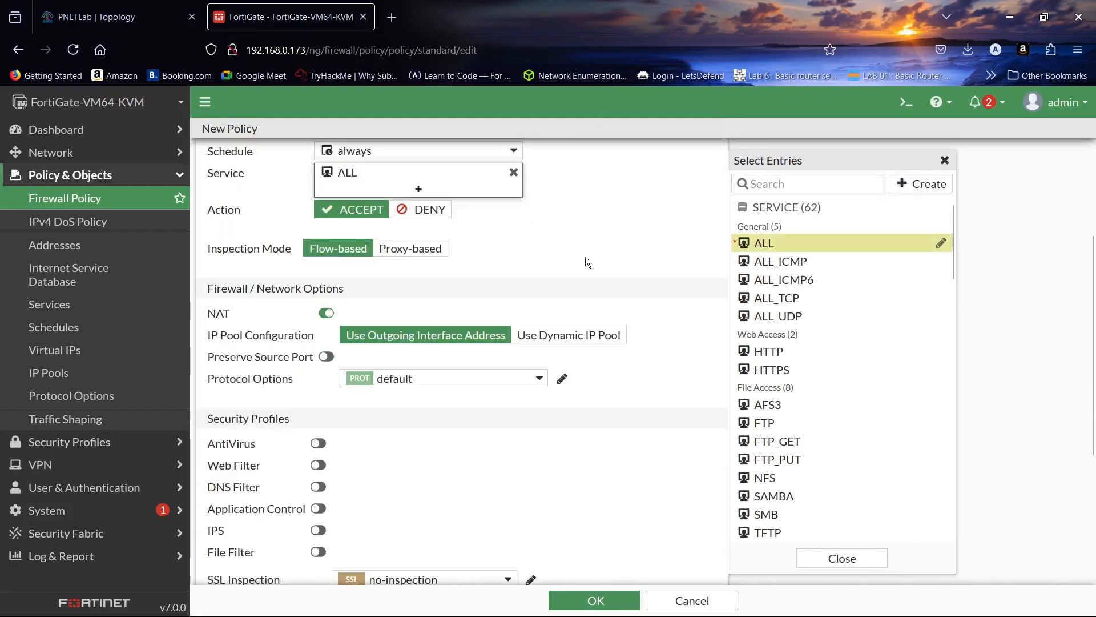
{"action": "scroll", "coordinate": [571, 257], "scroll_direction": "down", "scroll_amount": 2}
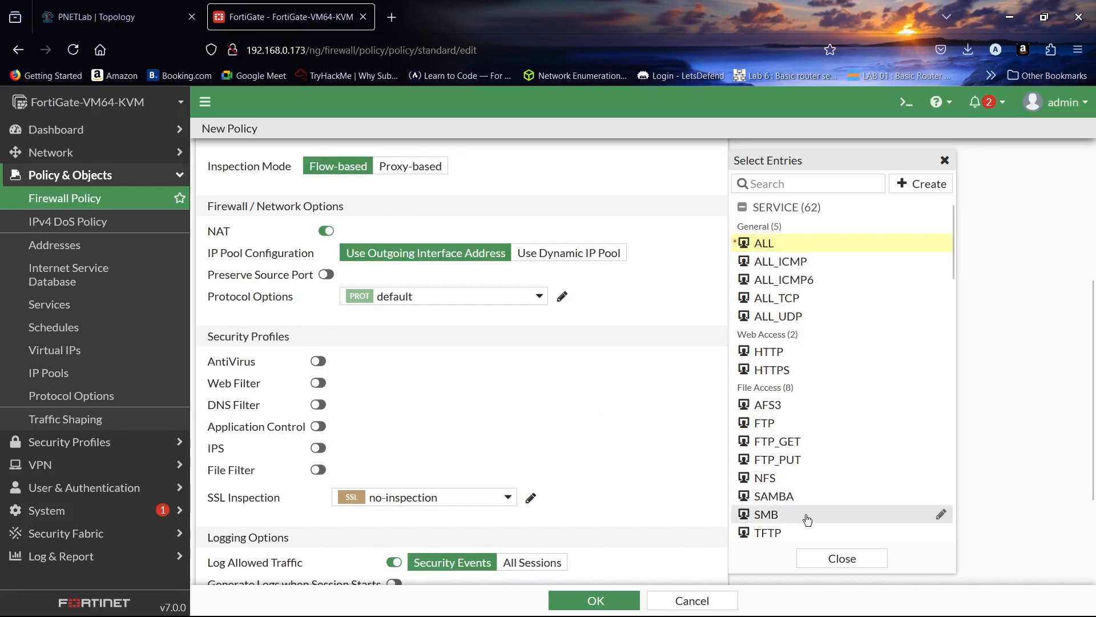
{"action": "left_click", "coordinate": [841, 558]}
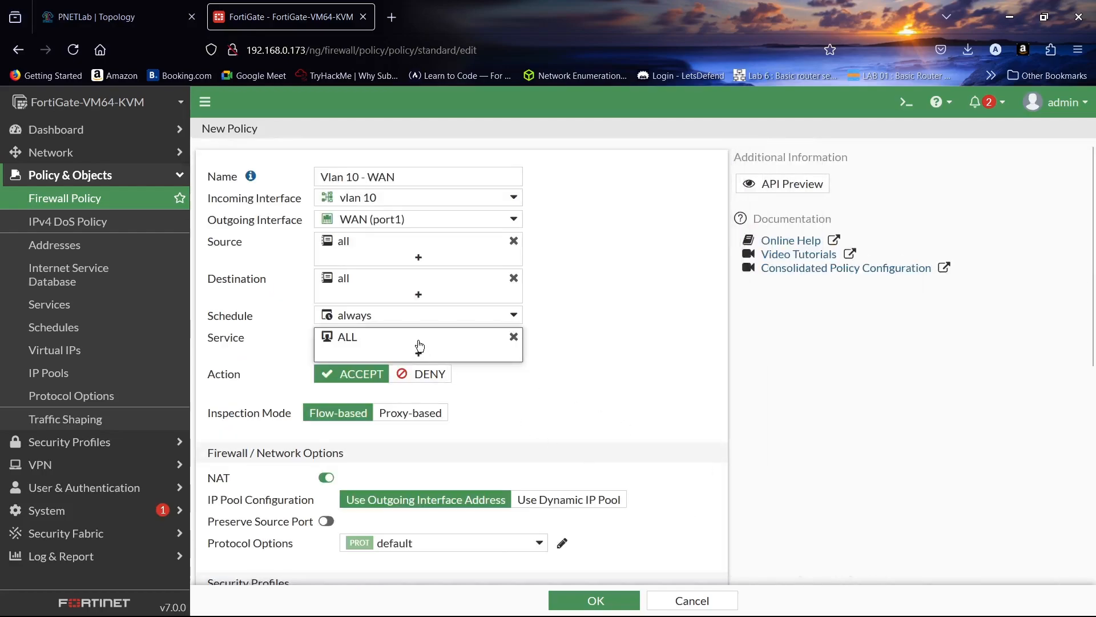
- Review the remaining options of the Vlan 10 - WAN policy and save it with NAT enabled
{"action": "scroll", "coordinate": [420, 346], "scroll_direction": "down", "scroll_amount": 3}
{"action": "scroll", "coordinate": [419, 345], "scroll_direction": "down", "scroll_amount": 4}
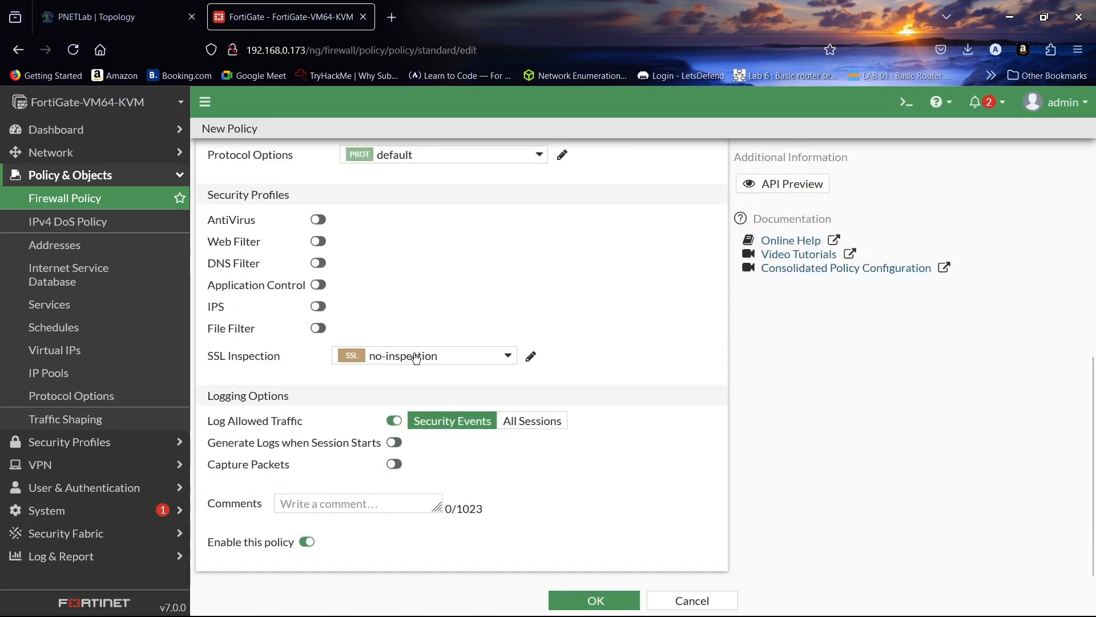
{"action": "scroll", "coordinate": [517, 532], "scroll_direction": "up", "scroll_amount": 4}
{"action": "scroll", "coordinate": [520, 506], "scroll_direction": "down", "scroll_amount": 4}
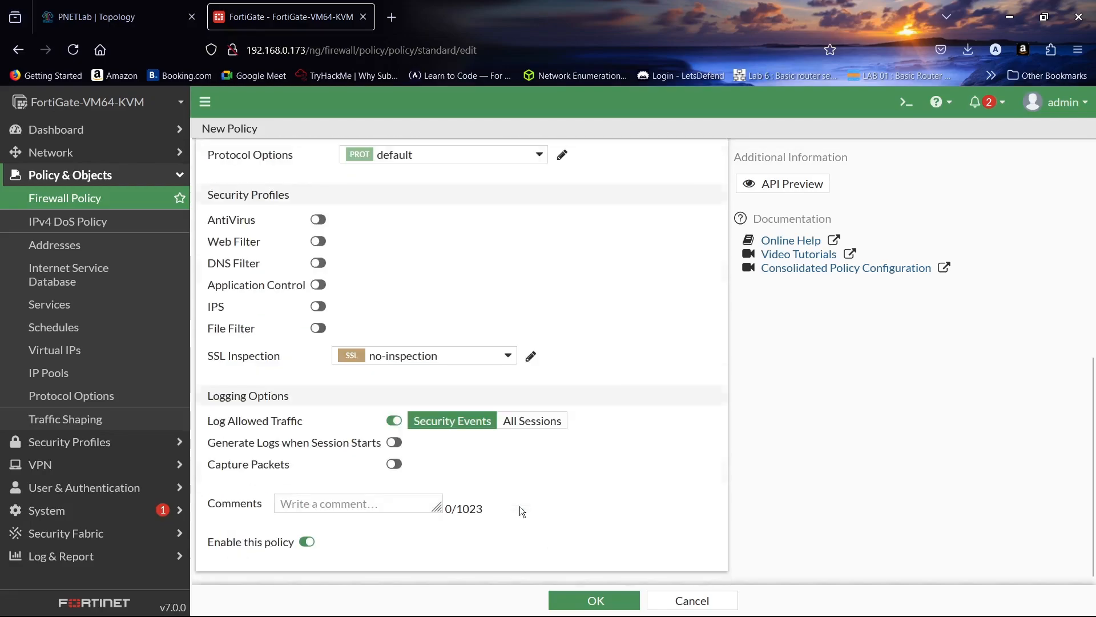
{"action": "left_click", "coordinate": [589, 597]}
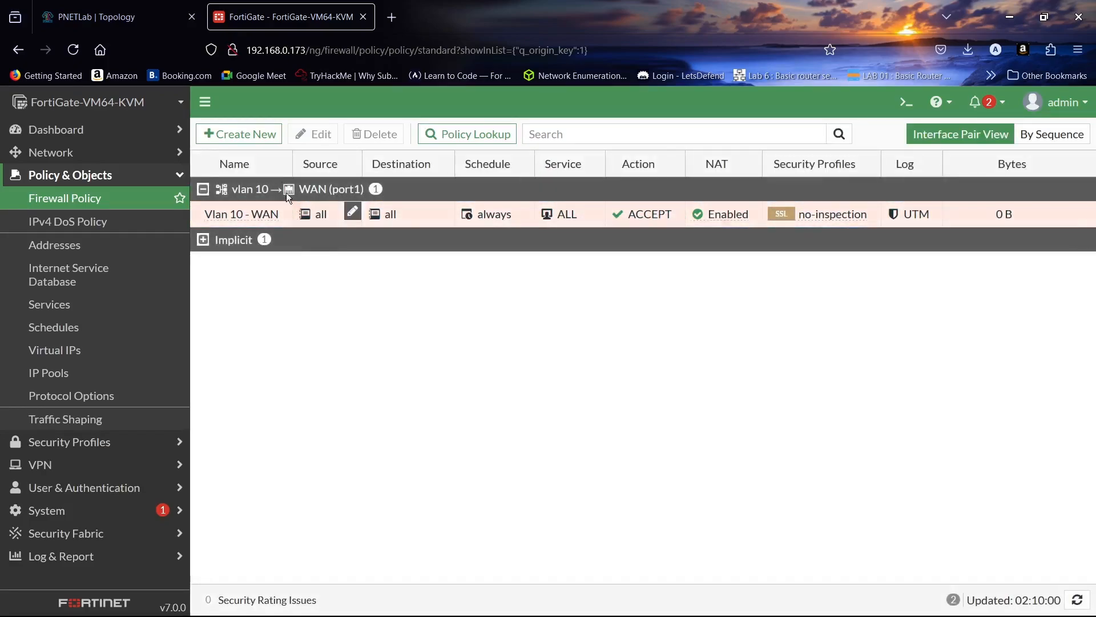
- Start another firewall policy and name it Vlan20 -WAN
{"action": "left_click", "coordinate": [242, 130]}
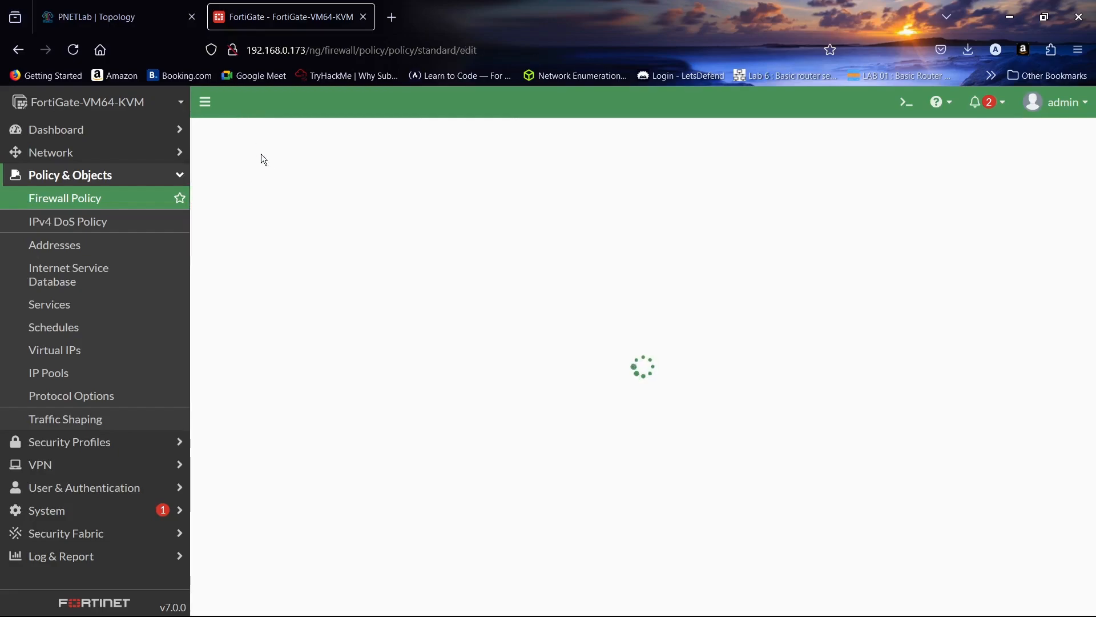
{"action": "left_click", "coordinate": [336, 171]}
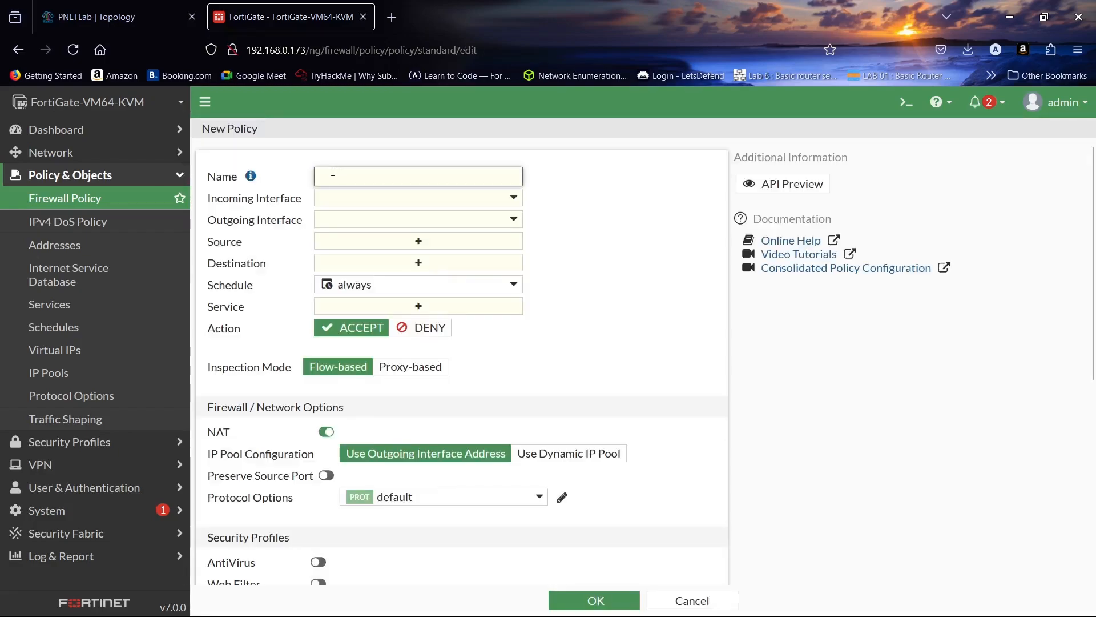
{"action": "type", "text": "VIan 20"}
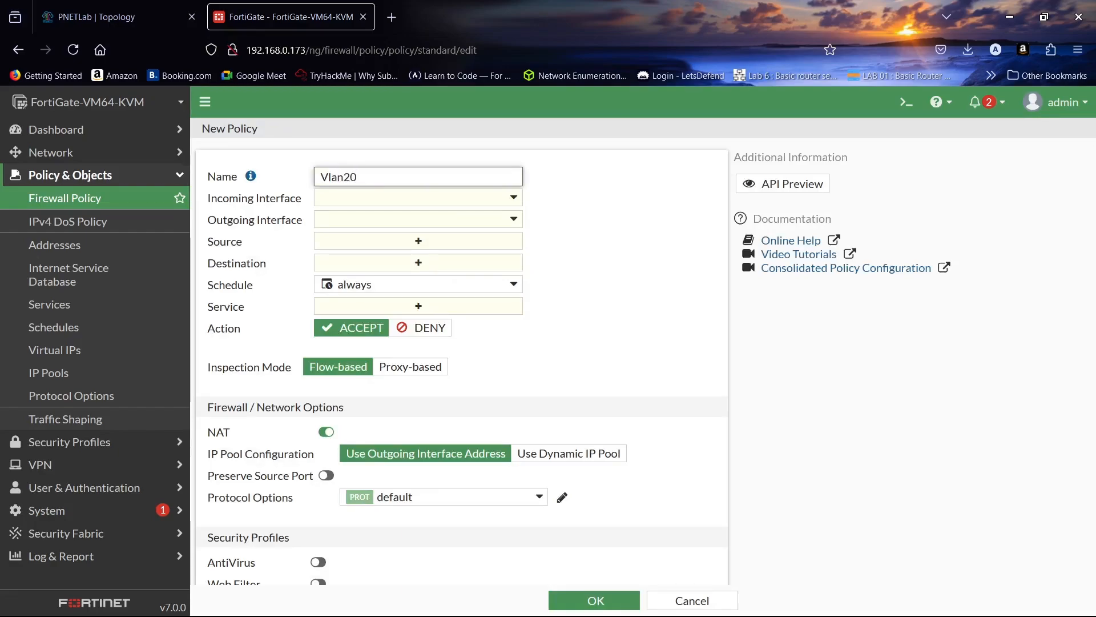
{"action": "type", "text": " -WAN"}
- Set the second policy's incoming interface to vlan 20 and its outgoing interface to WAN (port1)
{"action": "left_click", "coordinate": [387, 201]}
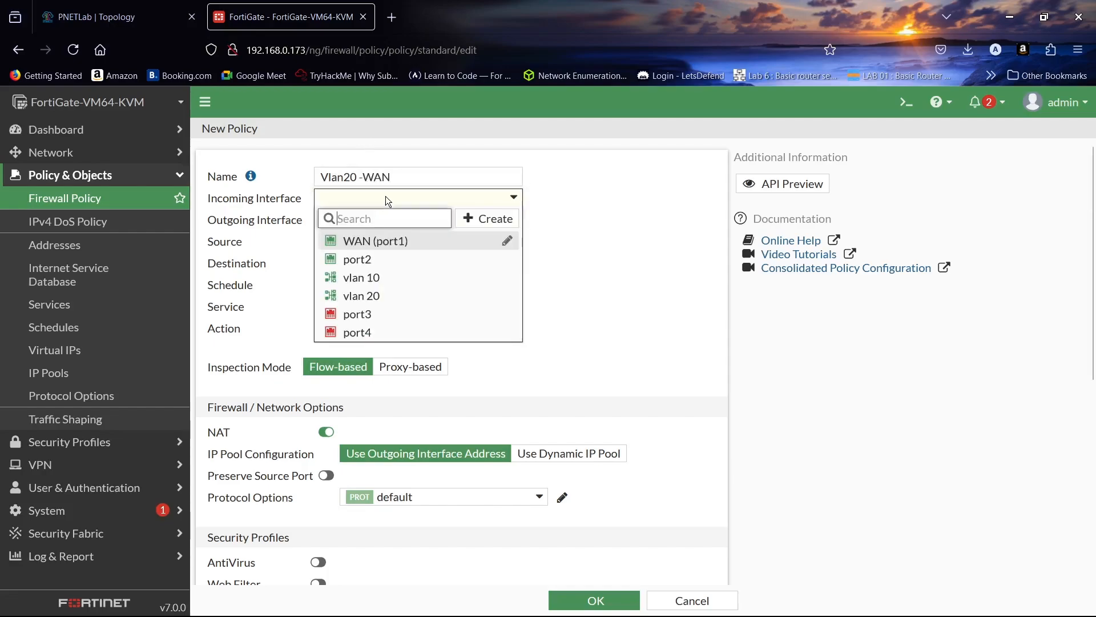
{"action": "left_click", "coordinate": [408, 295]}
{"action": "left_click", "coordinate": [415, 222]}
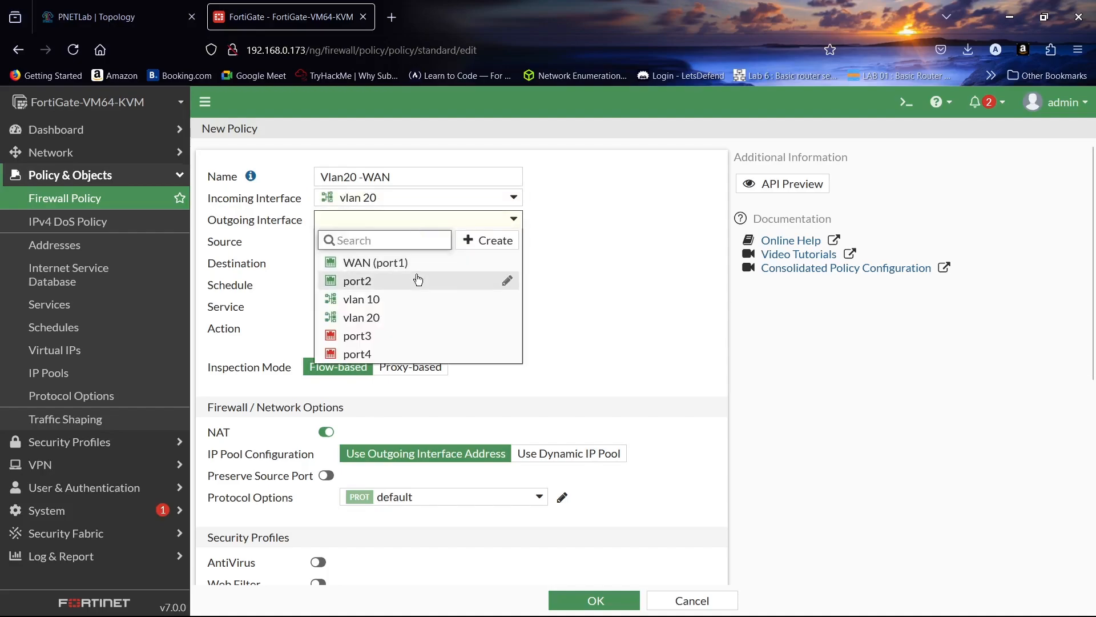
{"action": "left_click", "coordinate": [416, 262]}
- Set the Vlan20 policy's source and destination to all and its service to ALL
{"action": "left_click", "coordinate": [424, 242]}
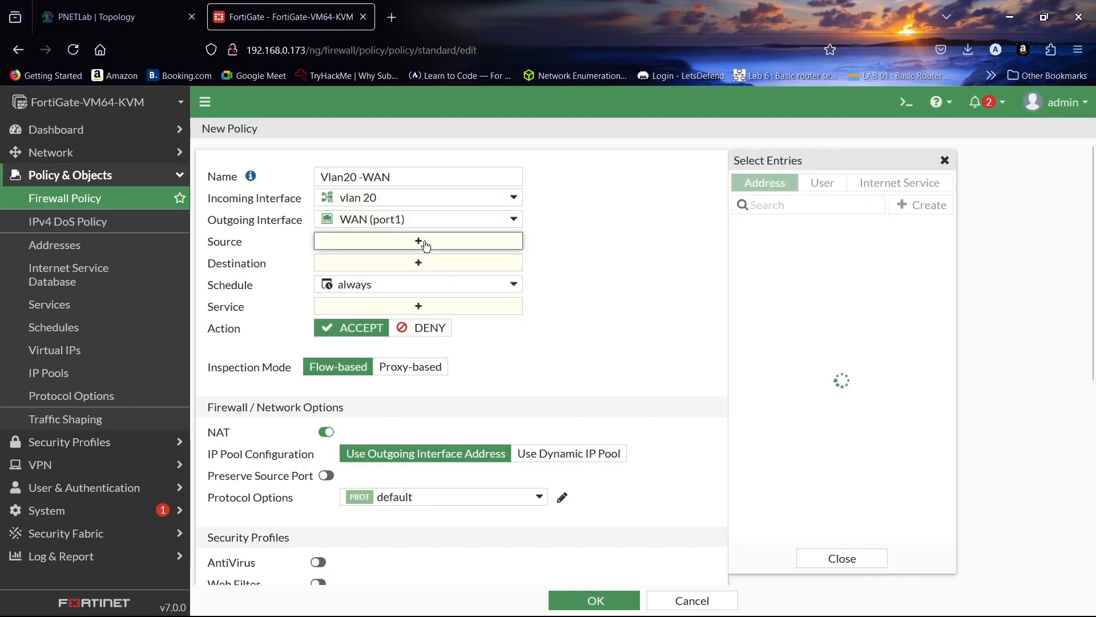
{"action": "left_click", "coordinate": [776, 251]}
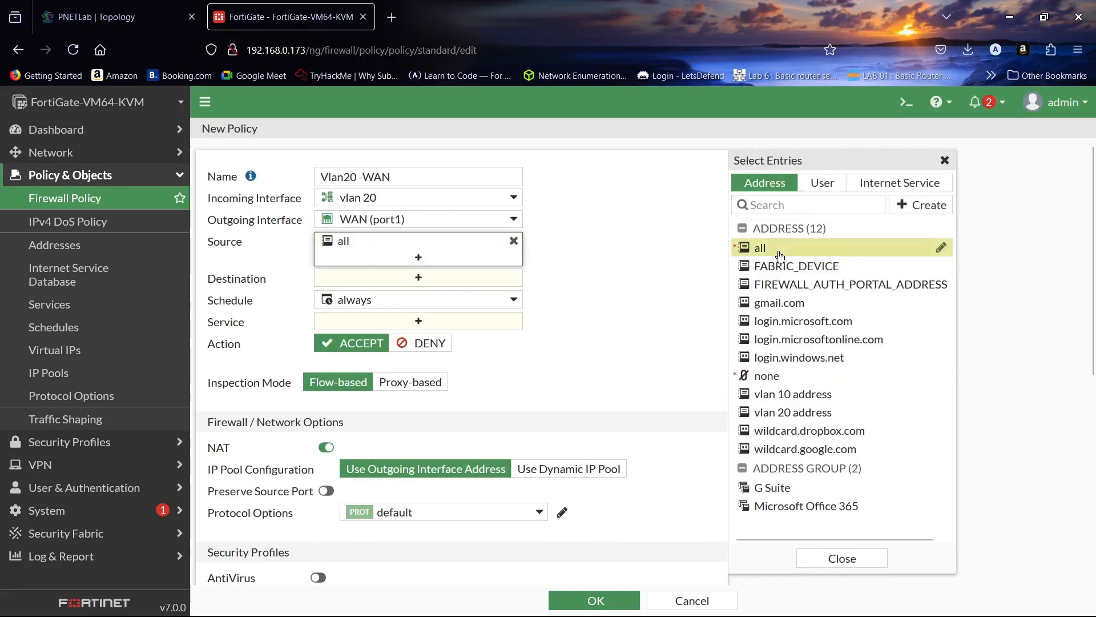
{"action": "left_click", "coordinate": [473, 276]}
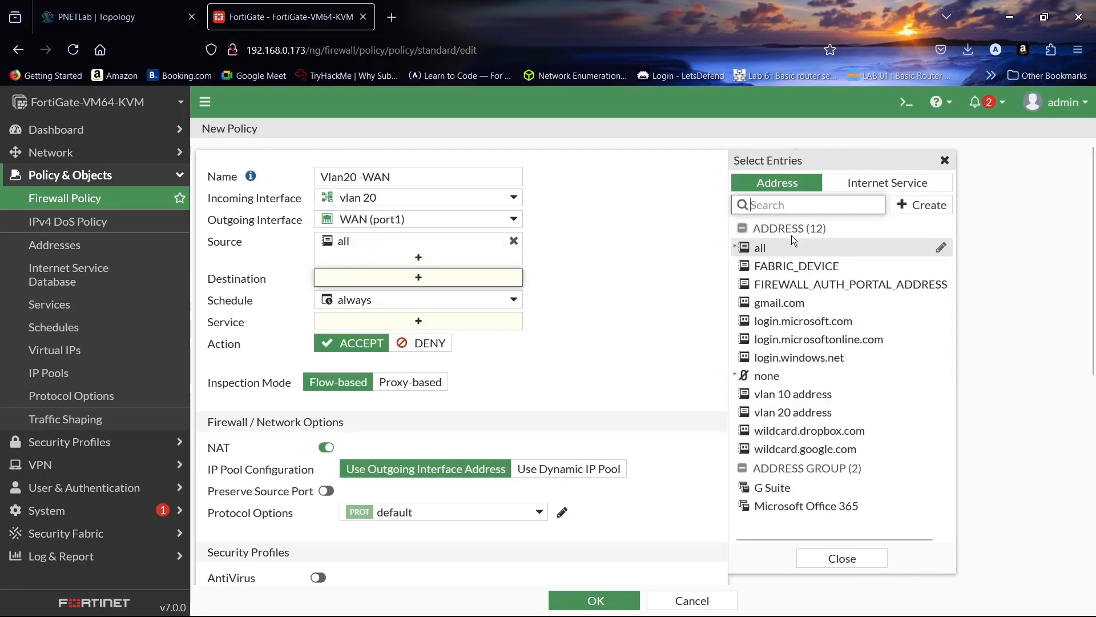
{"action": "left_click", "coordinate": [782, 249]}
{"action": "left_click", "coordinate": [414, 341]}
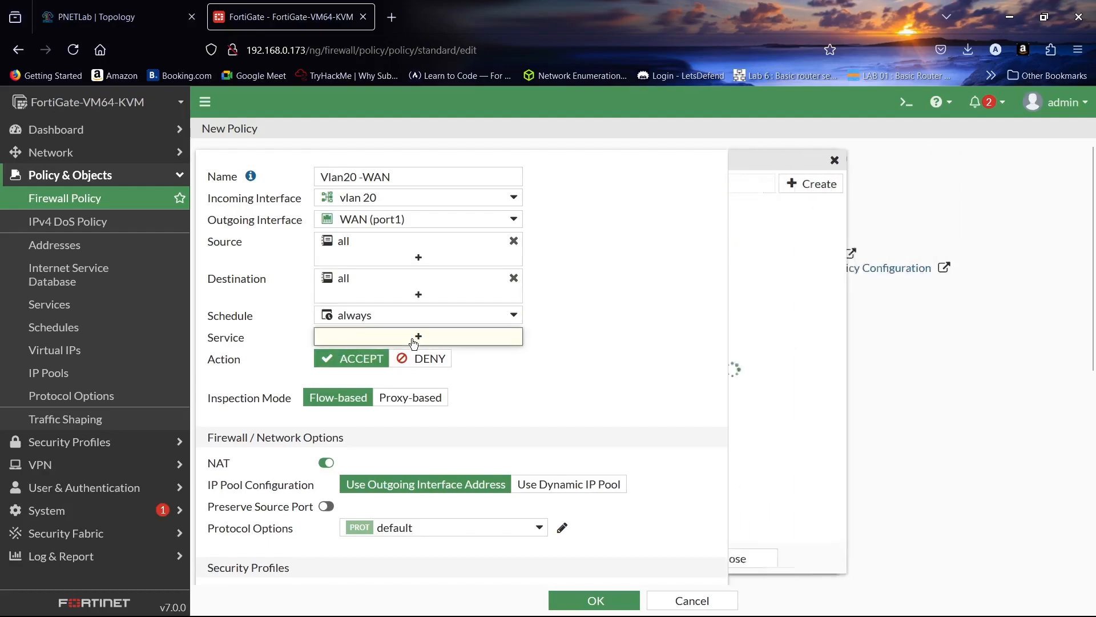
{"action": "left_click", "coordinate": [772, 244]}
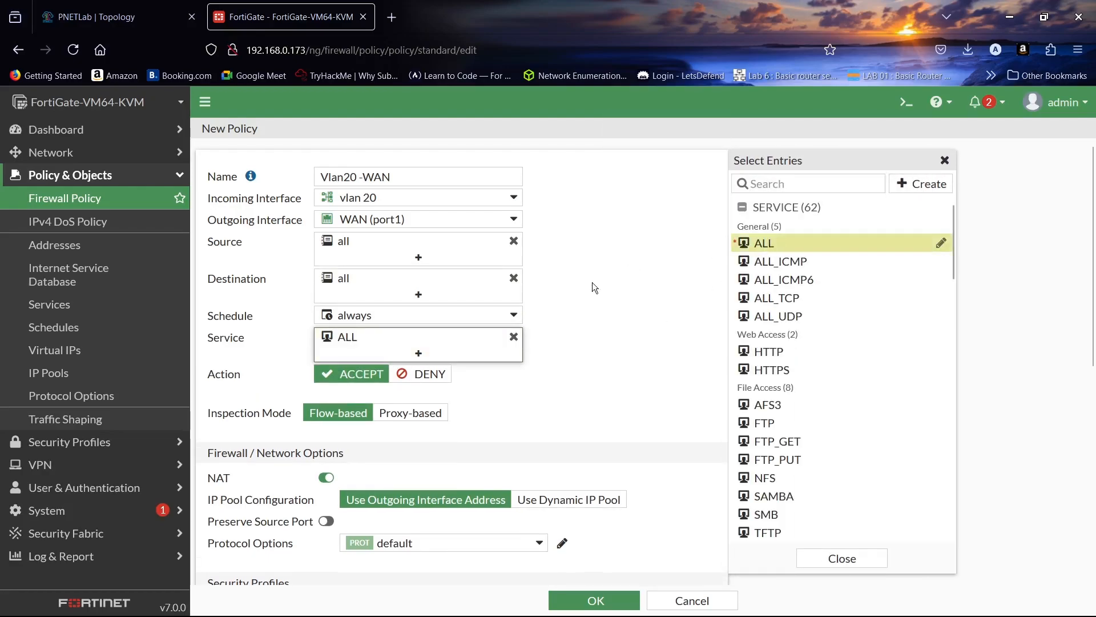
{"action": "left_click", "coordinate": [815, 558]}
- Turn NAT off and back on in the Vlan20 -WAN policy while reviewing its remaining options
{"action": "scroll", "coordinate": [542, 335], "scroll_direction": "down", "scroll_amount": 5}
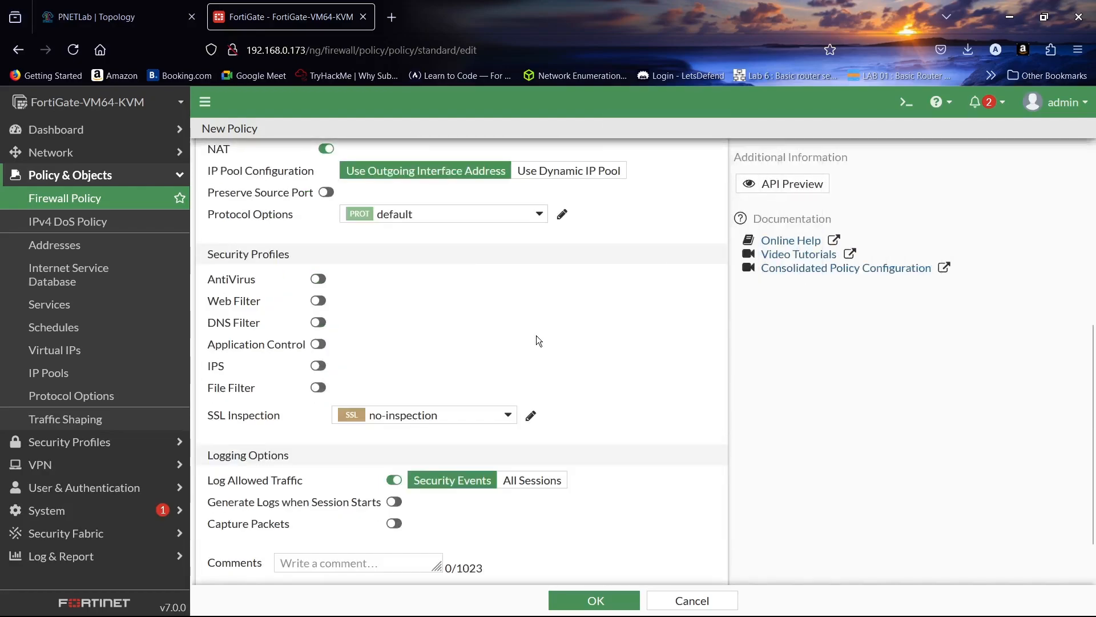
{"action": "scroll", "coordinate": [310, 248], "scroll_direction": "up", "scroll_amount": 2}
{"action": "left_click", "coordinate": [320, 233]}
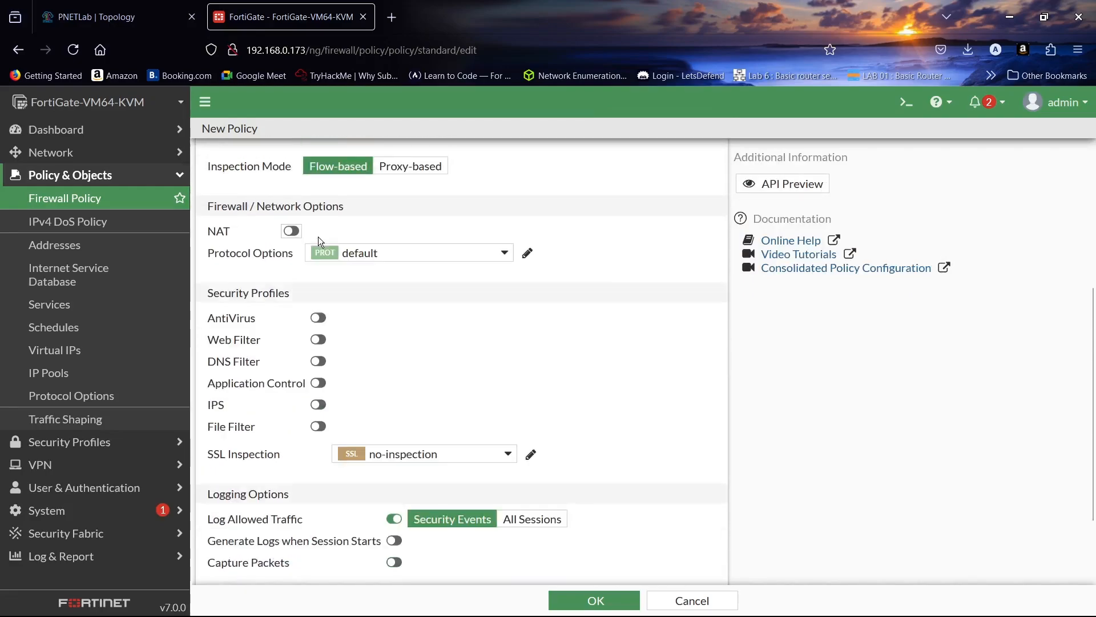
{"action": "left_click", "coordinate": [301, 229]}
{"action": "scroll", "coordinate": [457, 303], "scroll_direction": "down", "scroll_amount": 3}
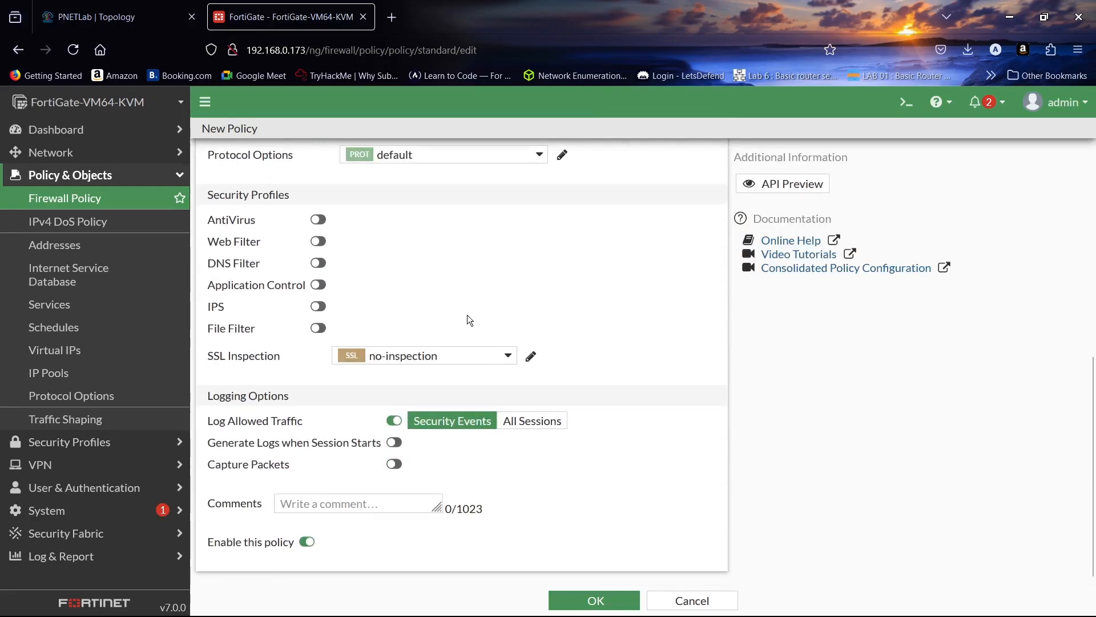
- Save the Vlan20 -WAN firewall policy and start a new static route on the FortiGate
{"action": "left_click", "coordinate": [595, 599]}
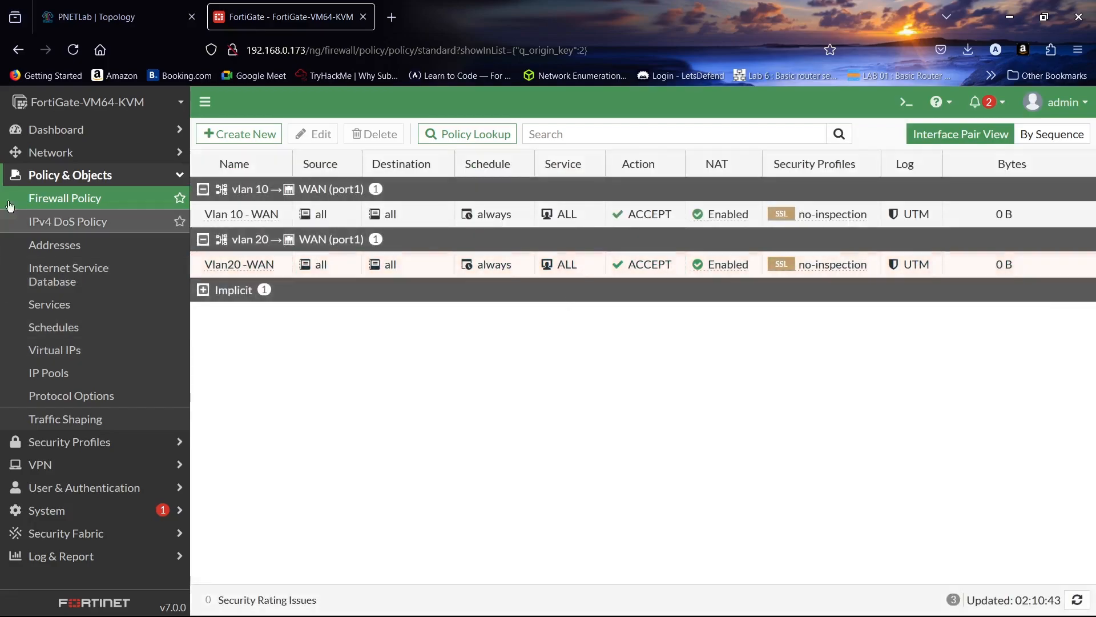
{"action": "left_click", "coordinate": [51, 152]}
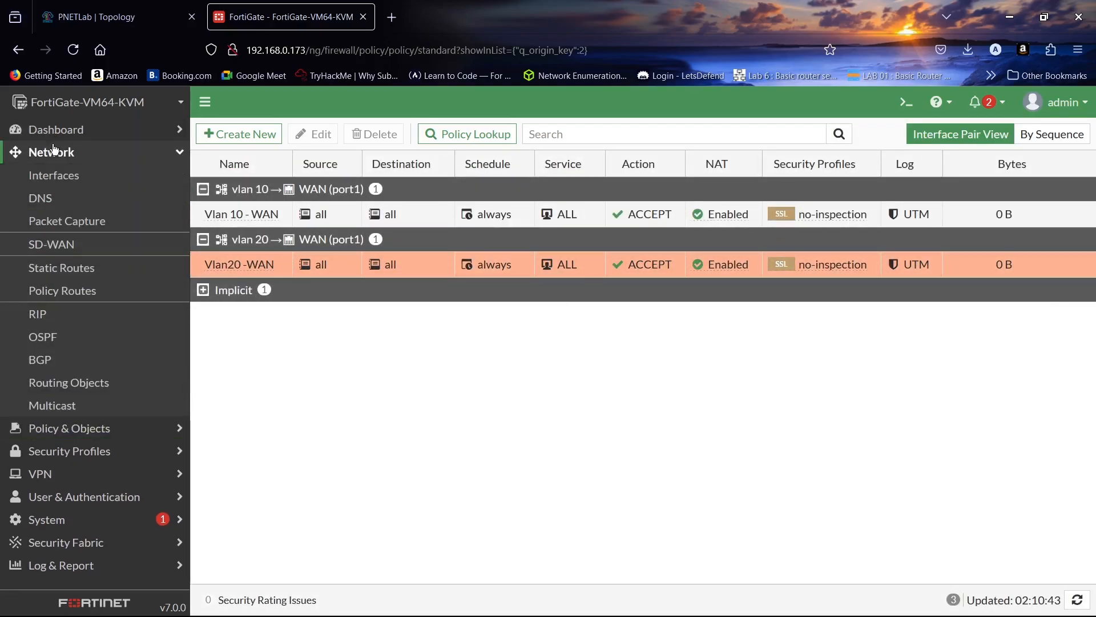
{"action": "left_click", "coordinate": [58, 267]}
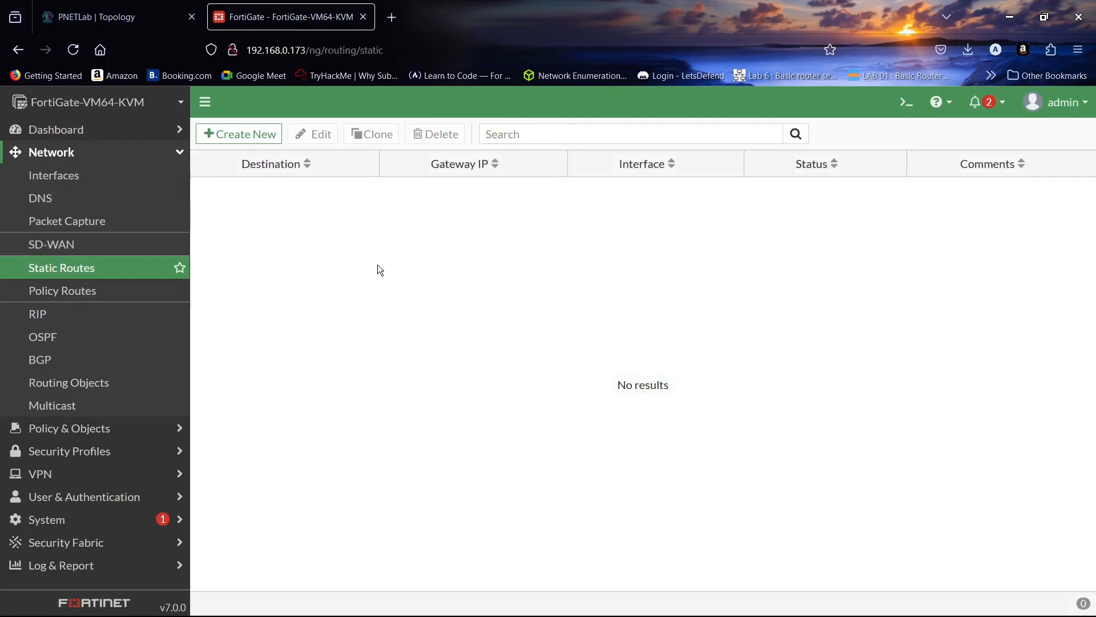
{"action": "left_click", "coordinate": [252, 129]}
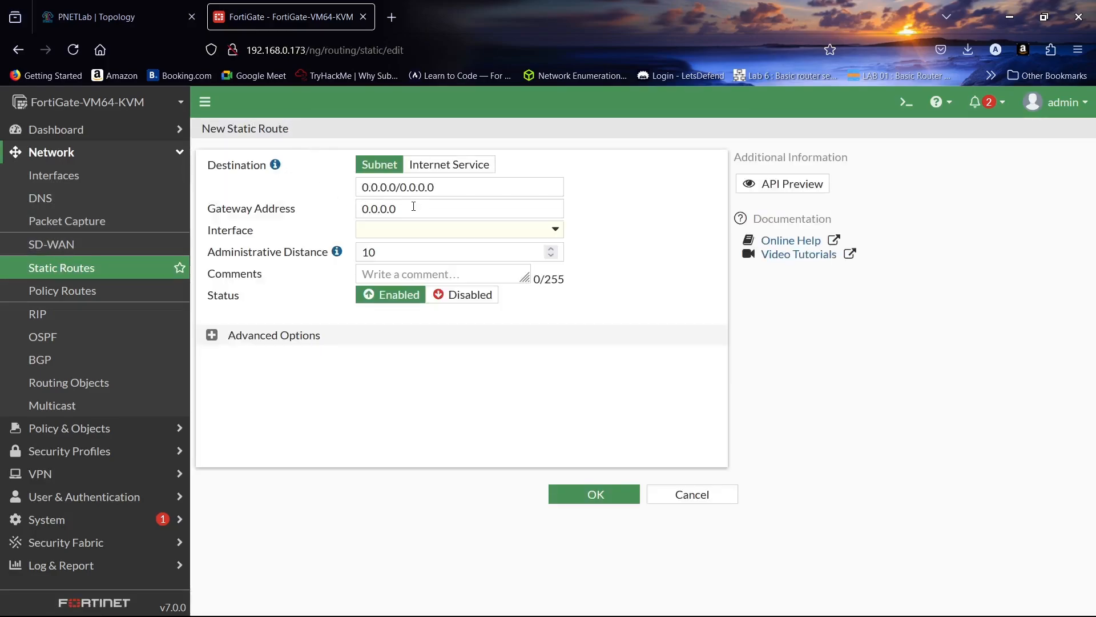
- Route 0.0.0.0/0.0.0.0 through WAN (port1) with gateway address 192.168.0.1 and save the static route
{"action": "left_click", "coordinate": [417, 228]}
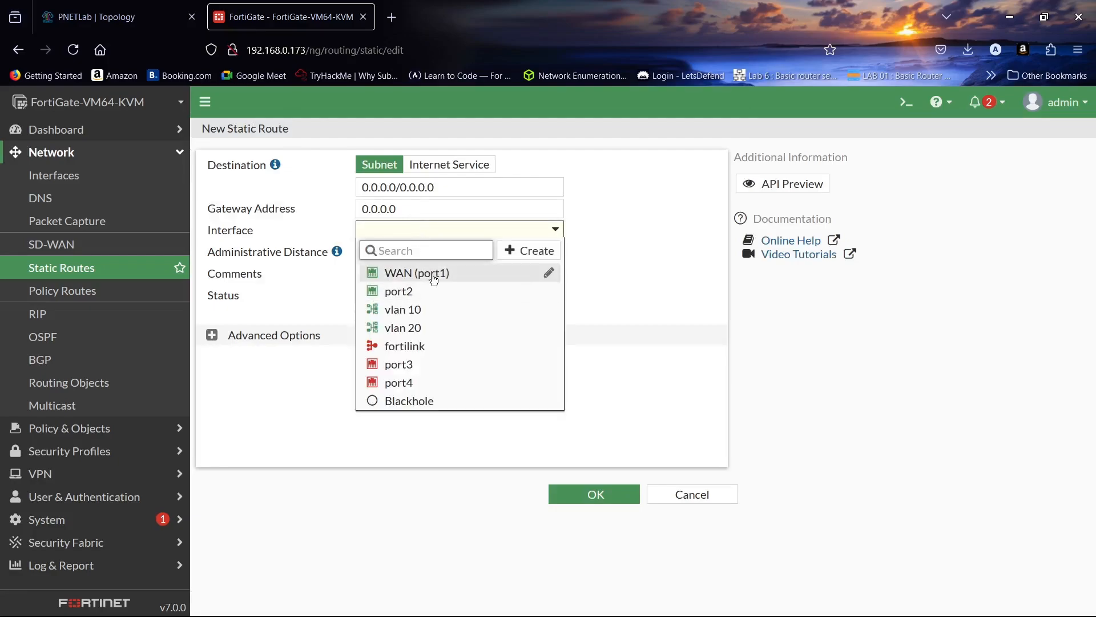
{"action": "left_click", "coordinate": [431, 272]}
{"action": "left_click", "coordinate": [424, 209]}
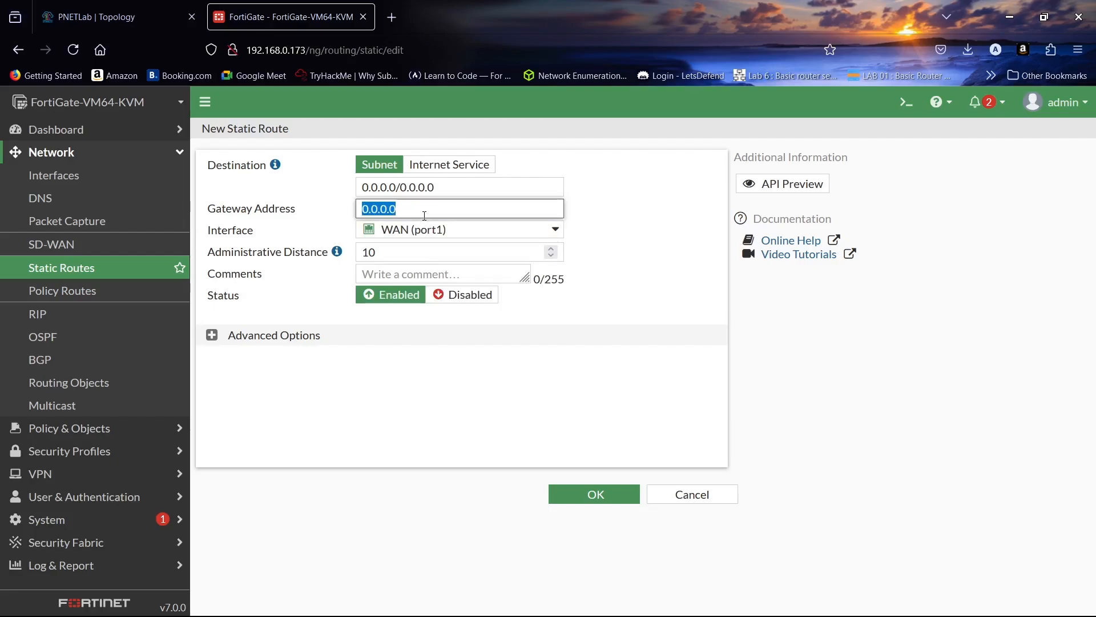
{"action": "left_click", "coordinate": [114, 16]}
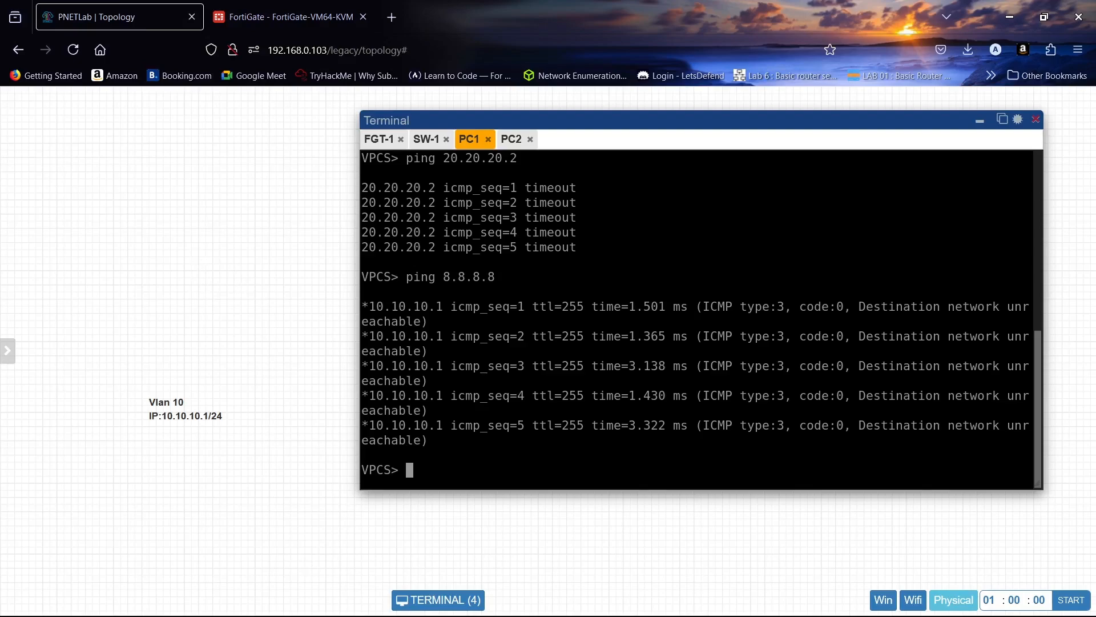
{"action": "left_click", "coordinate": [312, 6]}
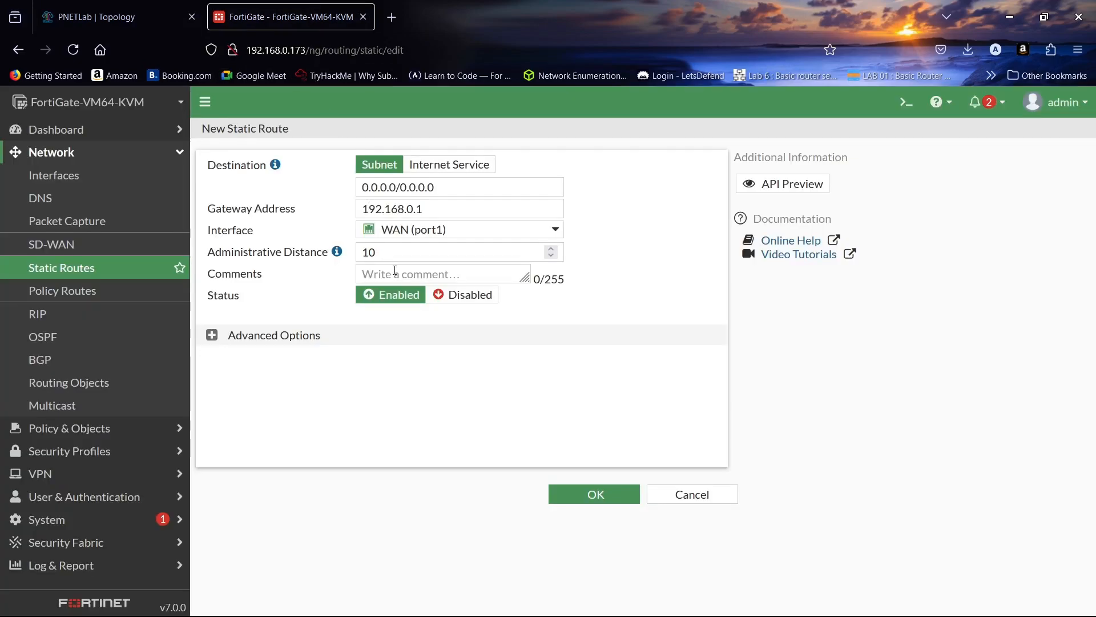
{"action": "left_click", "coordinate": [588, 494]}
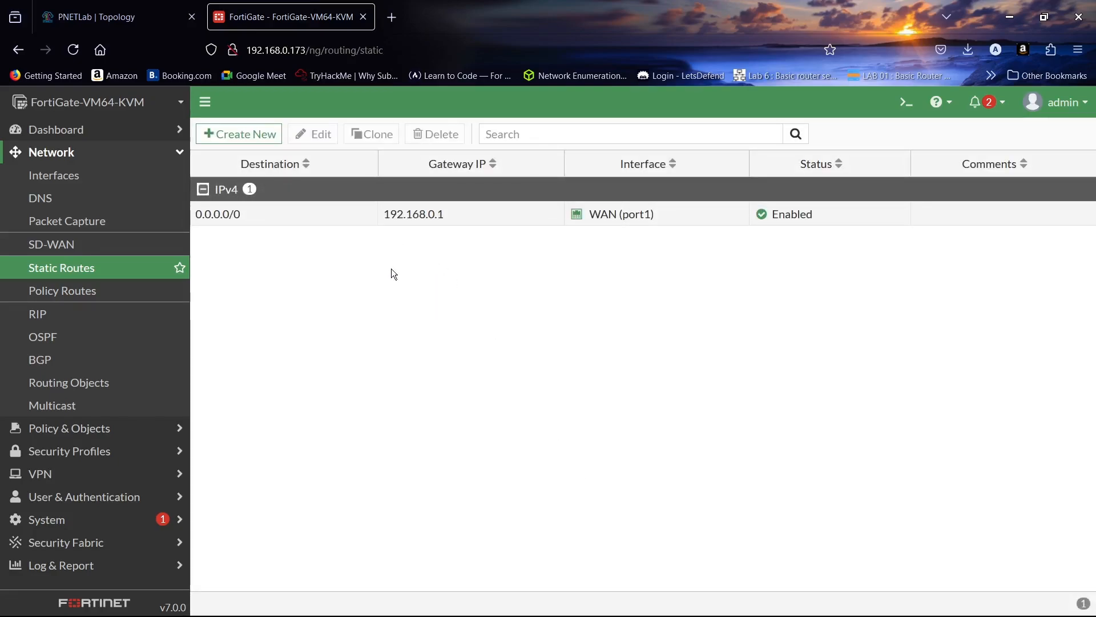
- Switch to the PNETLab topology and ping 8.8.8.8 and 20.20.20.2 from the PC1 terminal
{"action": "left_click", "coordinate": [105, 5]}
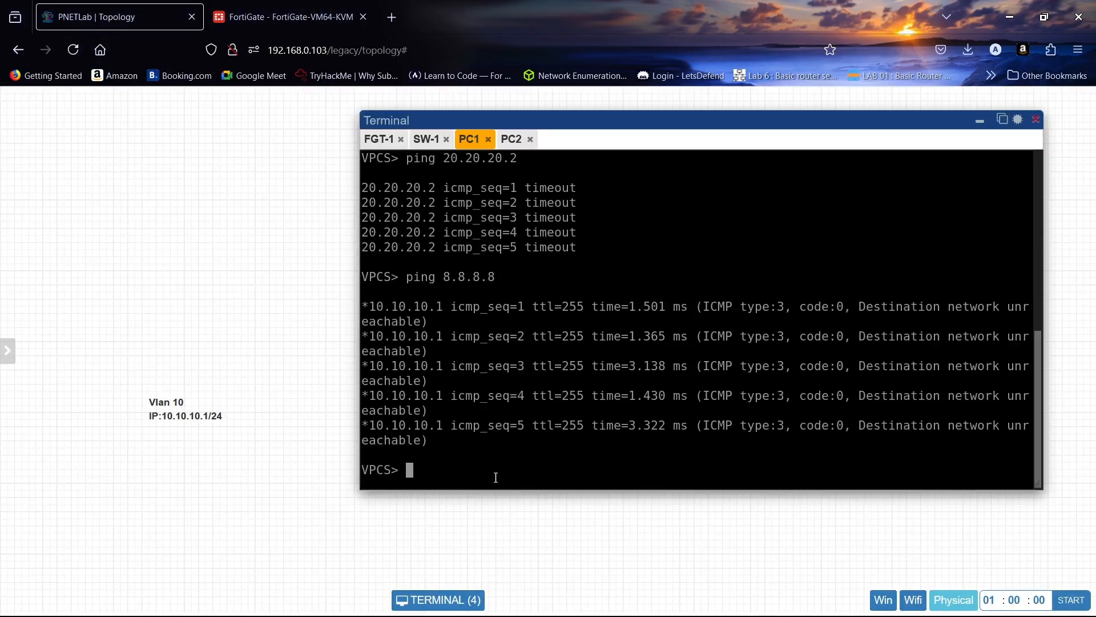
{"action": "key", "text": "Up"}
{"action": "key", "text": "Return"}
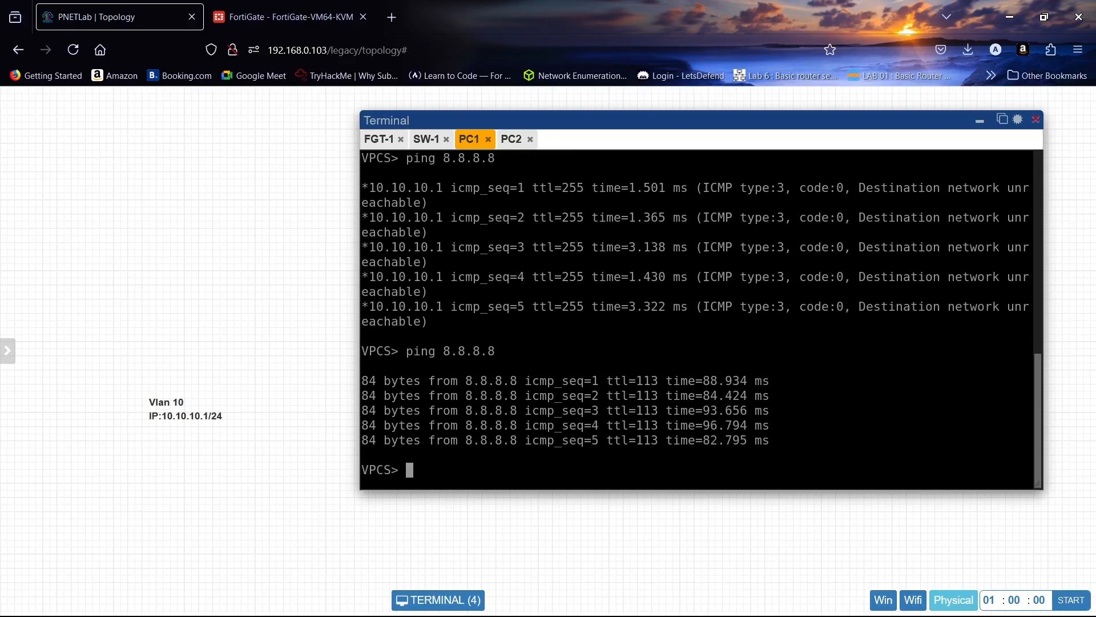
{"action": "key", "text": "Up"}
{"action": "key", "text": "Up"}
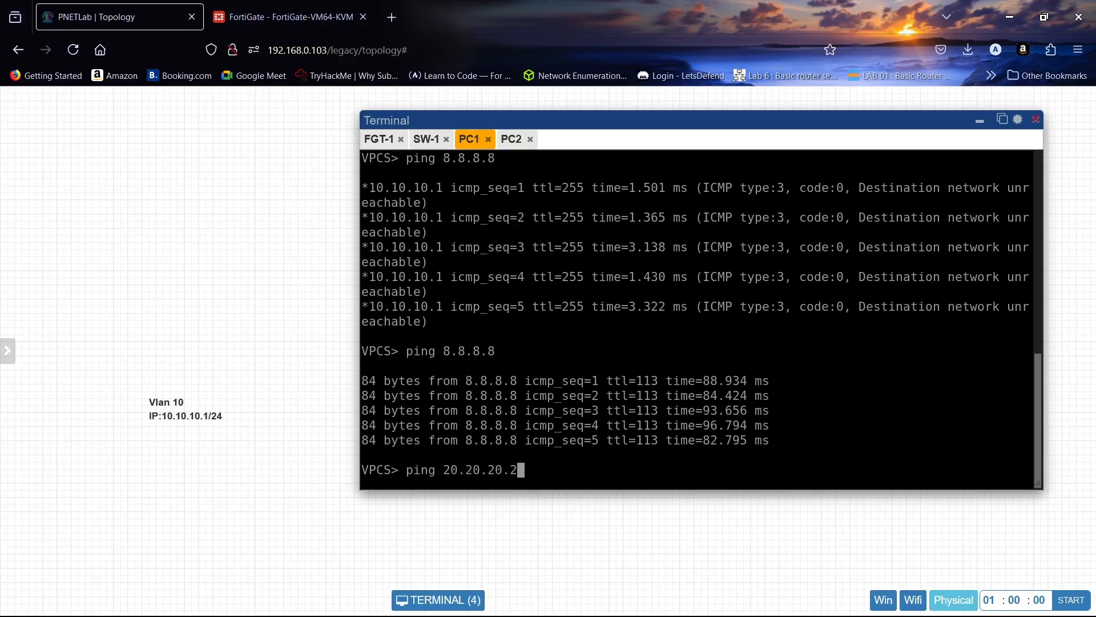
{"action": "key", "text": "Return"}
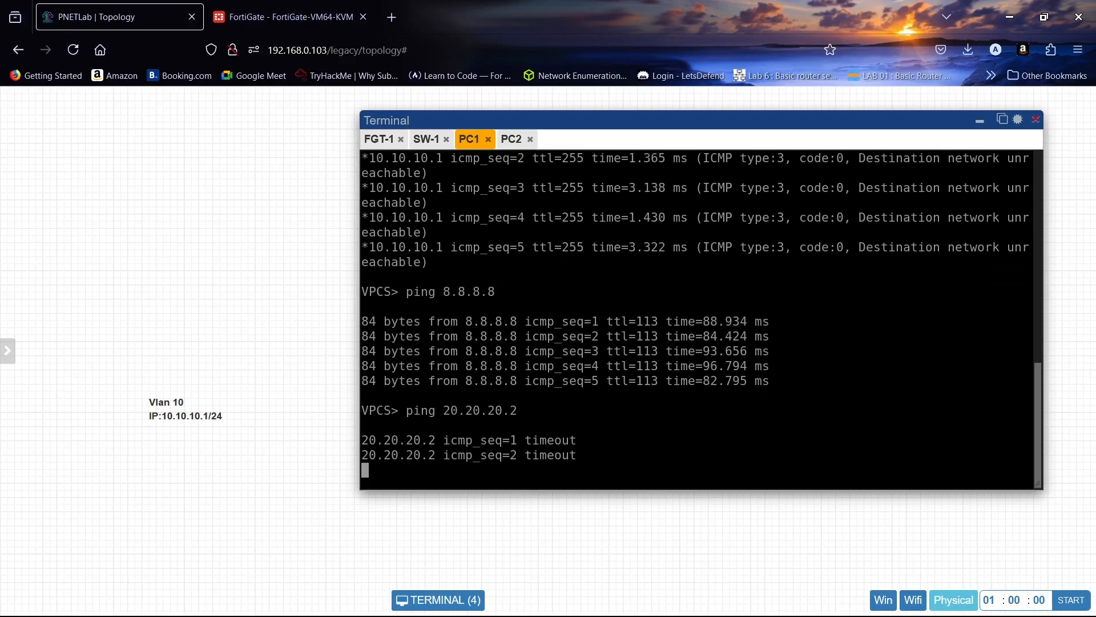
- Return to the FortiGate and start a new firewall policy named Vlan 10 - Vlan 20
{"action": "left_click", "coordinate": [270, 6]}
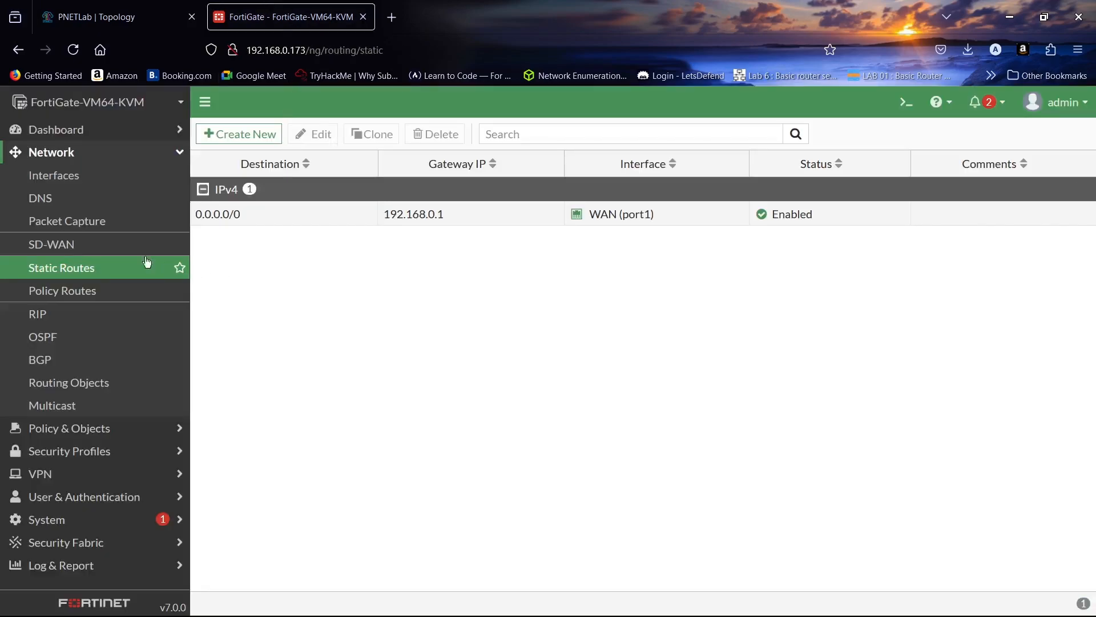
{"action": "left_click", "coordinate": [60, 155]}
{"action": "left_click", "coordinate": [68, 177]}
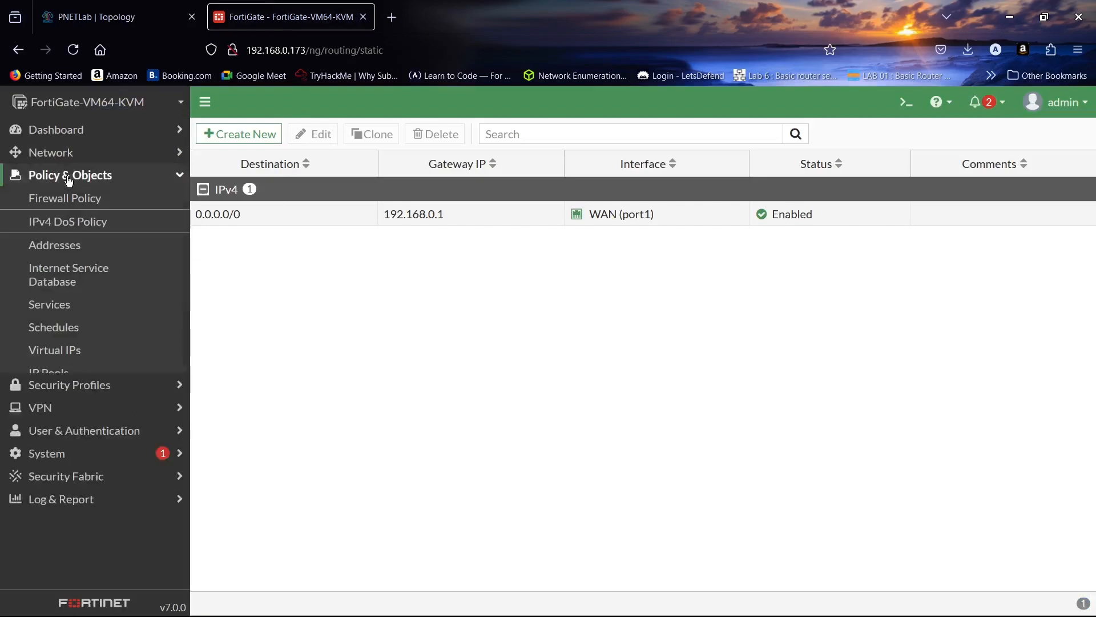
{"action": "left_click", "coordinate": [74, 198]}
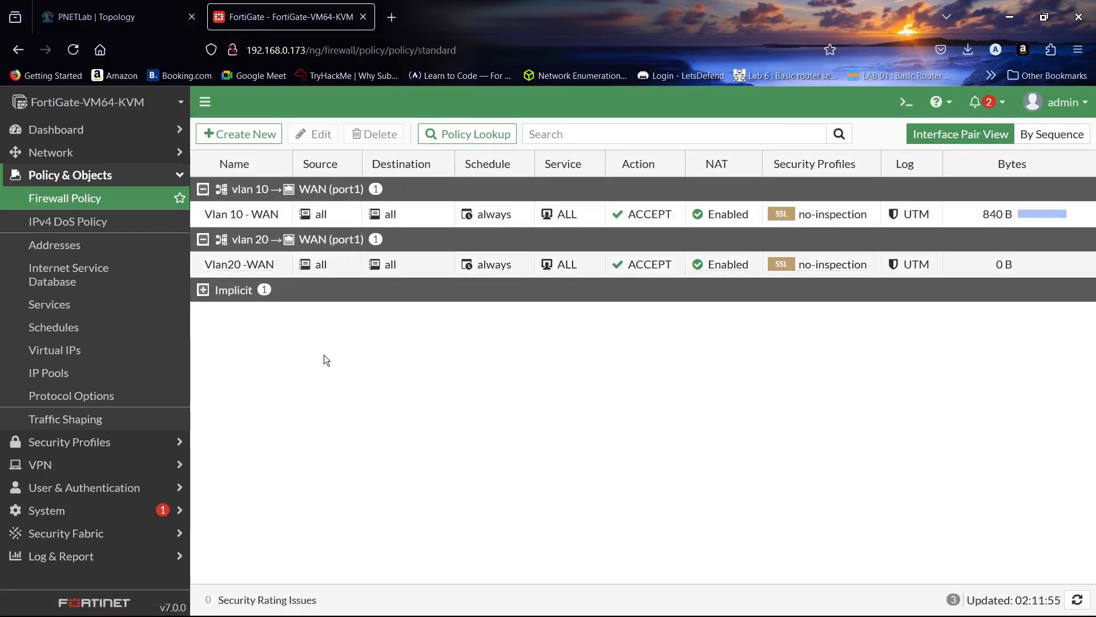
{"action": "left_click", "coordinate": [247, 137]}
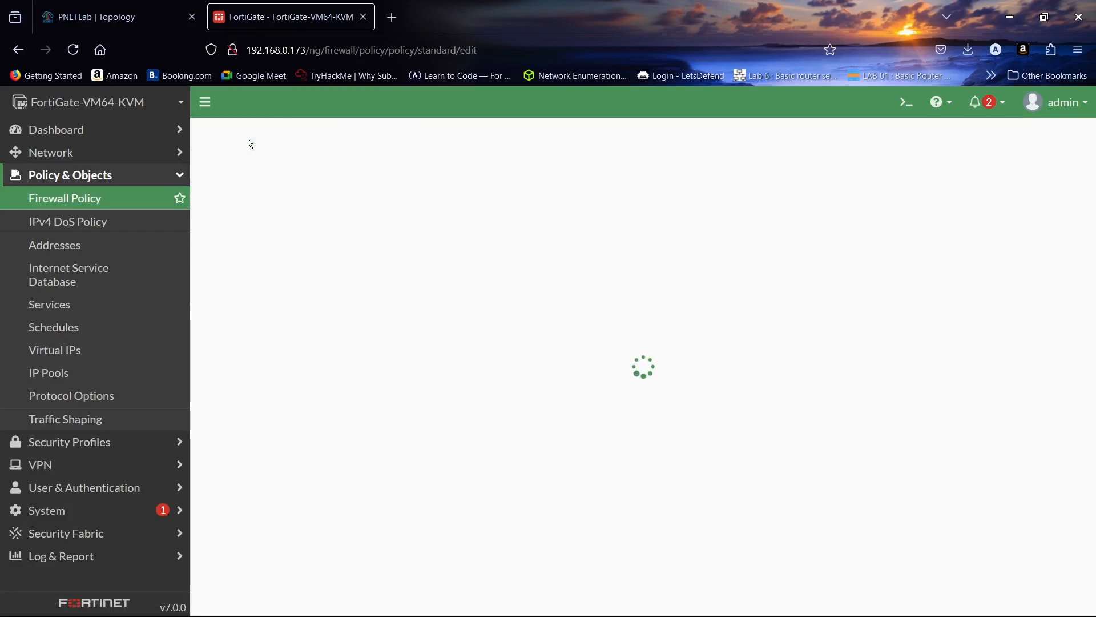
{"action": "left_click", "coordinate": [355, 179]}
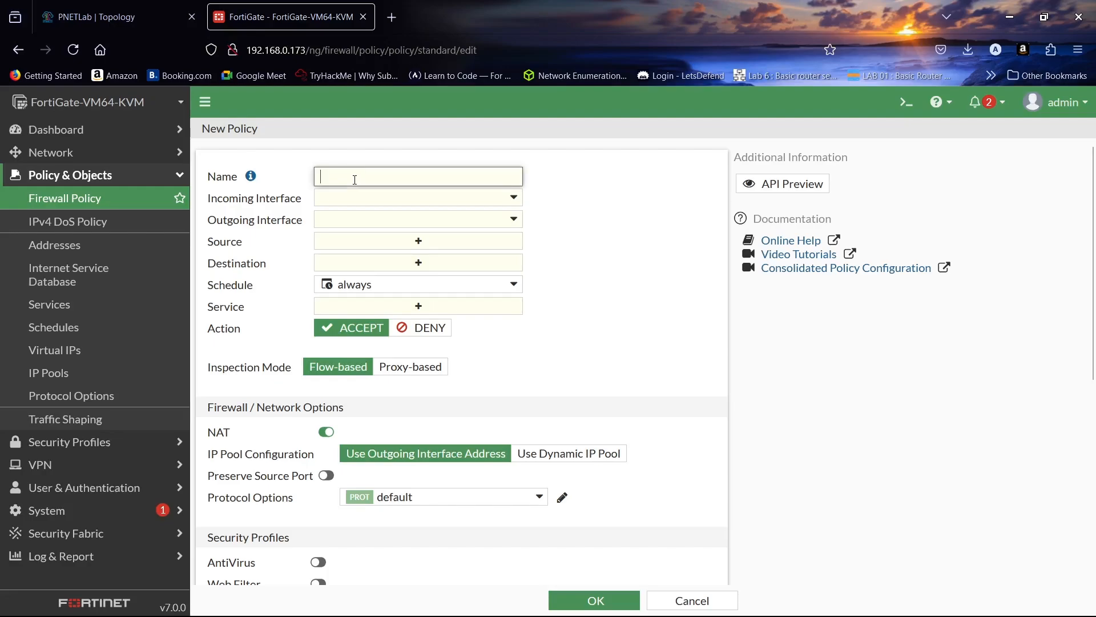
{"action": "type", "text": "L"}
{"action": "key", "text": "BackSpace"}
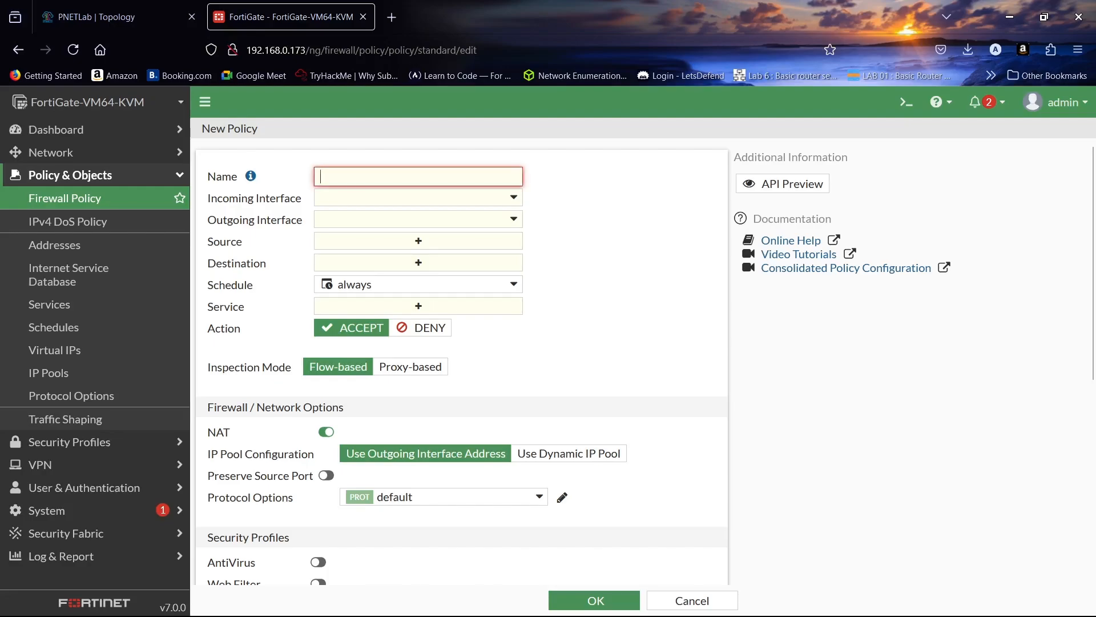
{"action": "type", "text": "Vlan 1"}
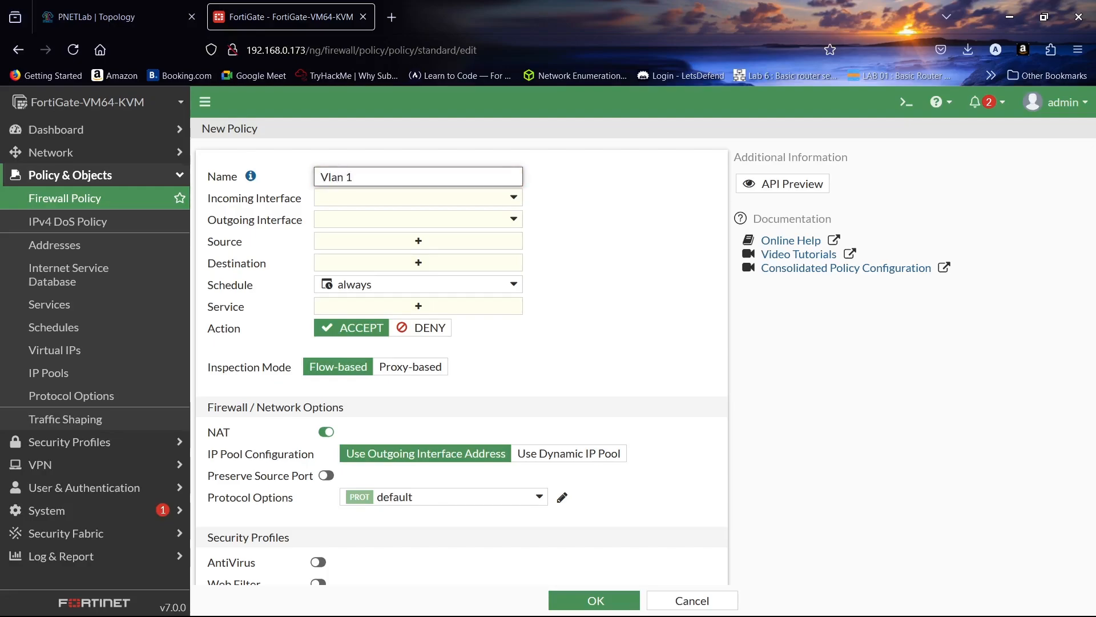
{"action": "type", "text": "0 - Vlan 20"}
- Set the Vlan 10 - Vlan 20 policy's incoming interface to vlan 10 and its outgoing interface to vlan 20
{"action": "left_click", "coordinate": [385, 202]}
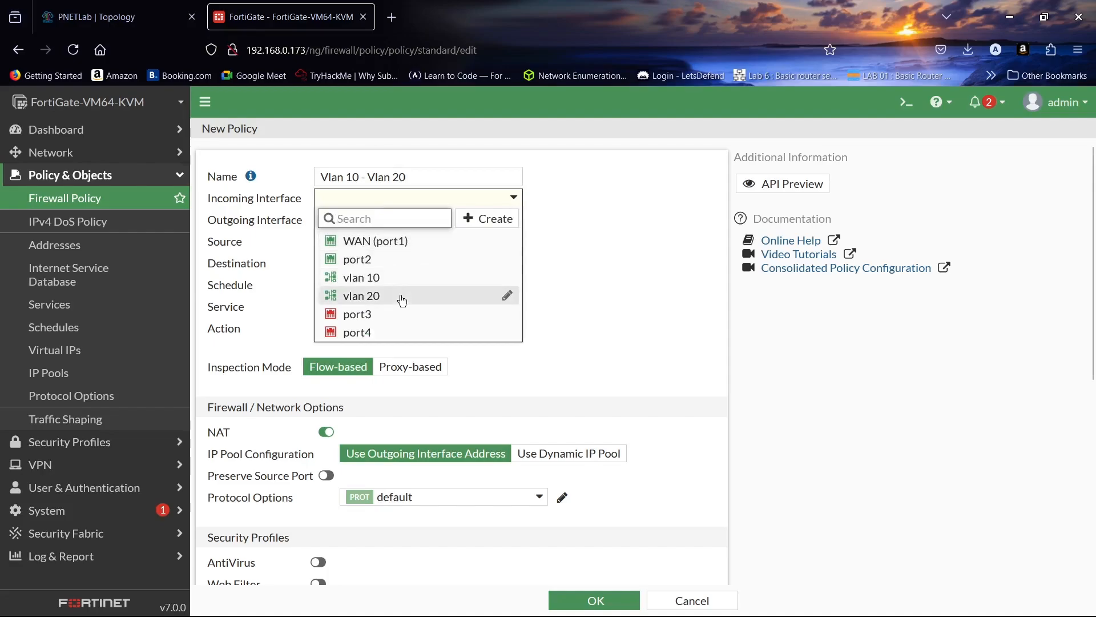
{"action": "left_click", "coordinate": [401, 279]}
{"action": "left_click", "coordinate": [407, 220]}
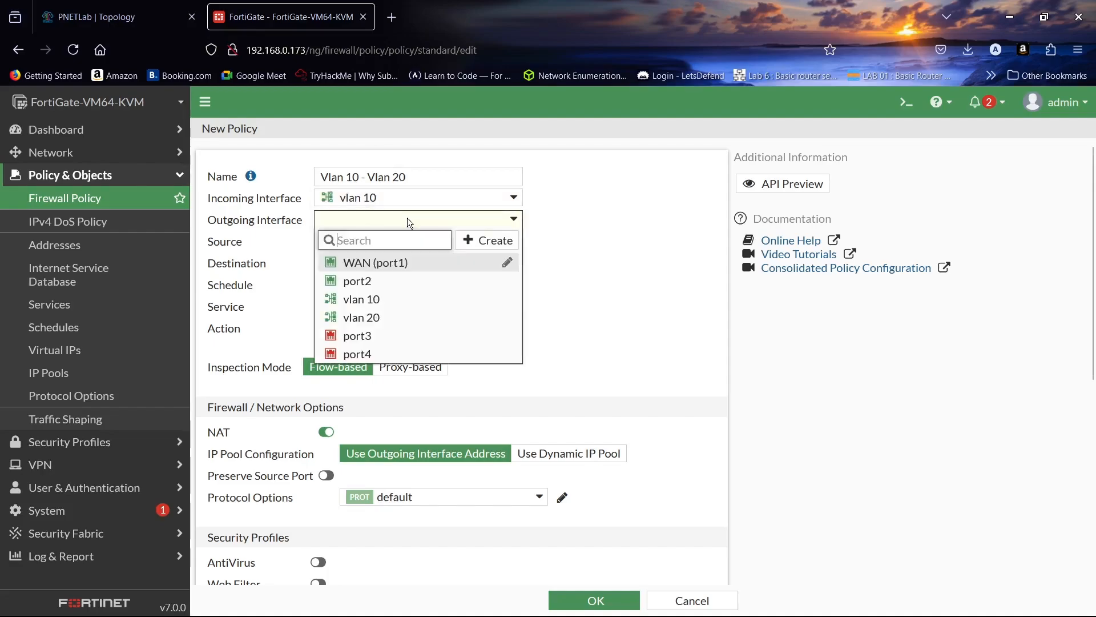
{"action": "left_click", "coordinate": [394, 318]}
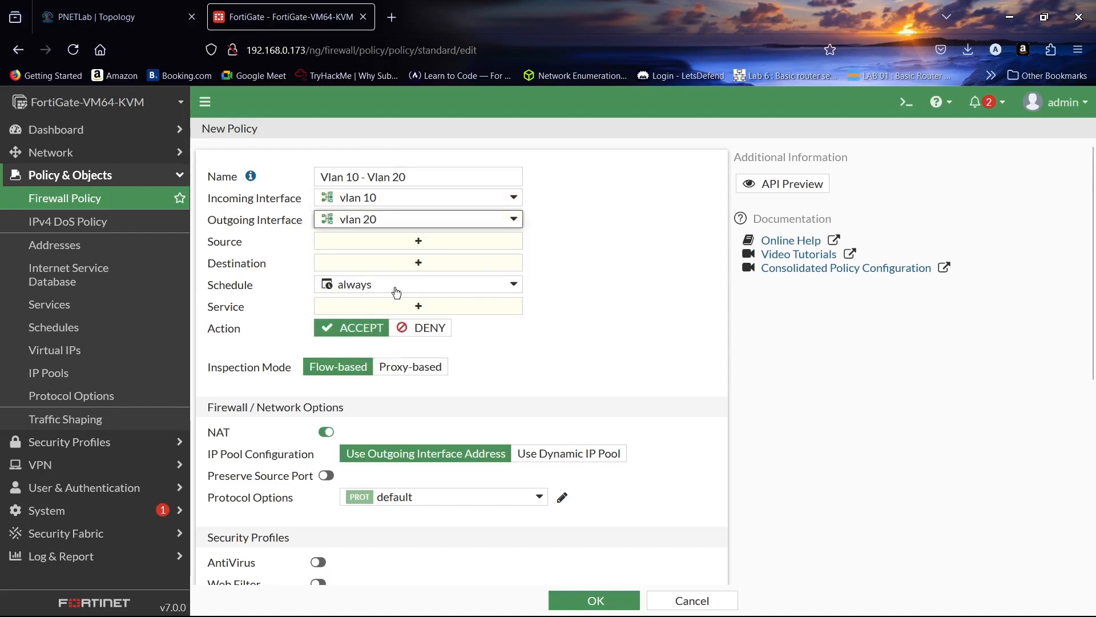
- Set the Vlan 10 - Vlan 20 policy's source and destination to all and its service to ALL
{"action": "left_click", "coordinate": [414, 248]}
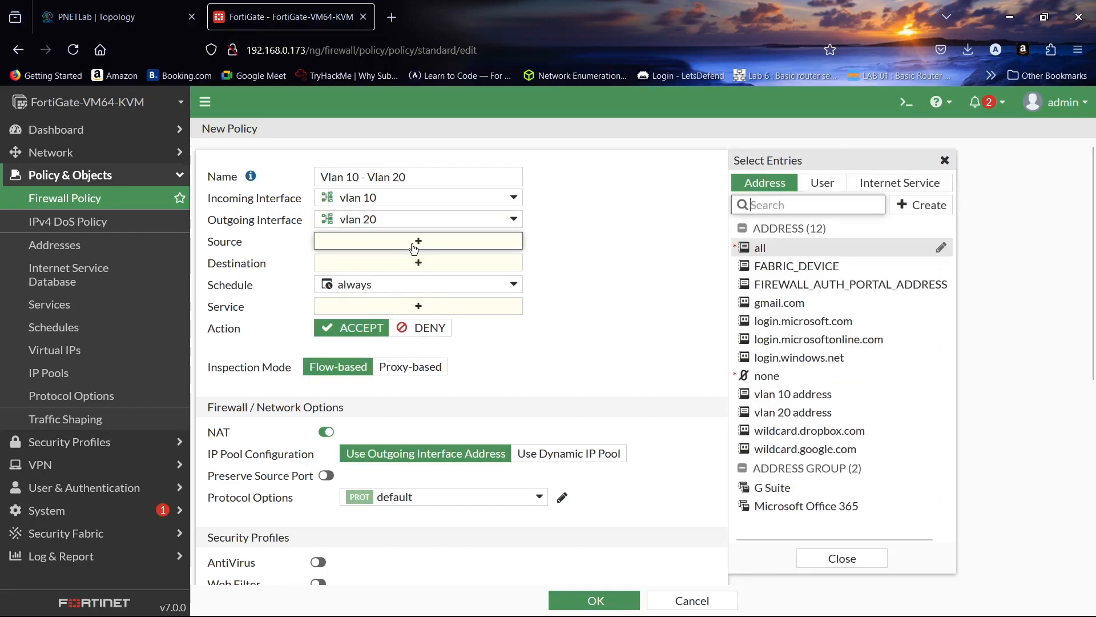
{"action": "left_click", "coordinate": [769, 247]}
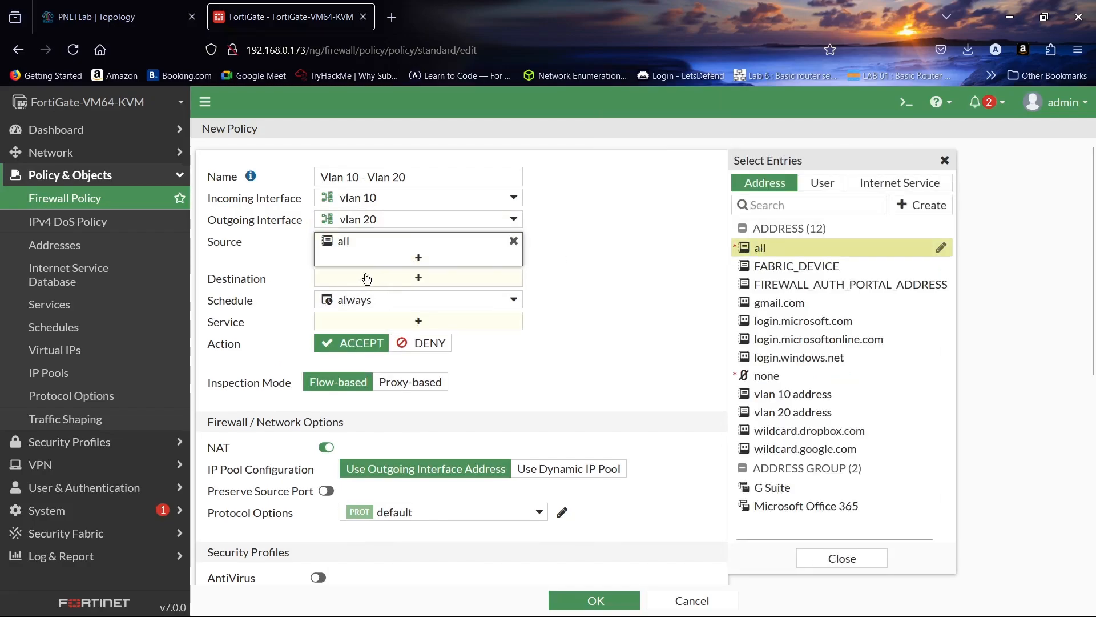
{"action": "left_click", "coordinate": [421, 278]}
{"action": "left_click", "coordinate": [744, 253]}
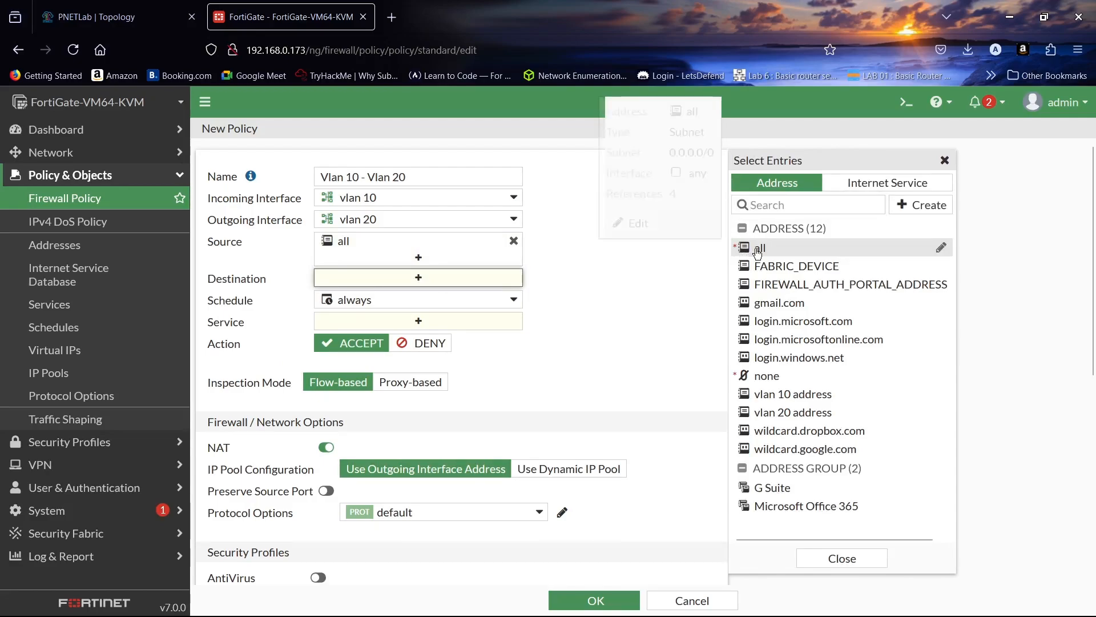
{"action": "left_click", "coordinate": [422, 338]}
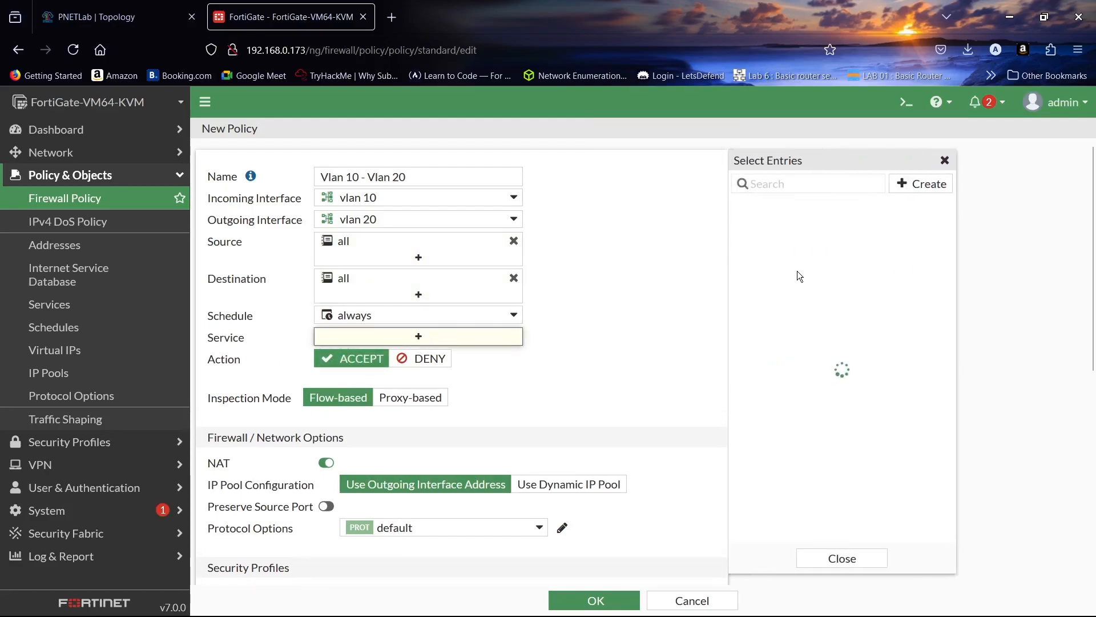
{"action": "left_click", "coordinate": [763, 243]}
- Disable NAT for the Vlan 10 - Vlan 20 policy and save it
{"action": "scroll", "coordinate": [580, 266], "scroll_direction": "down", "scroll_amount": 5}
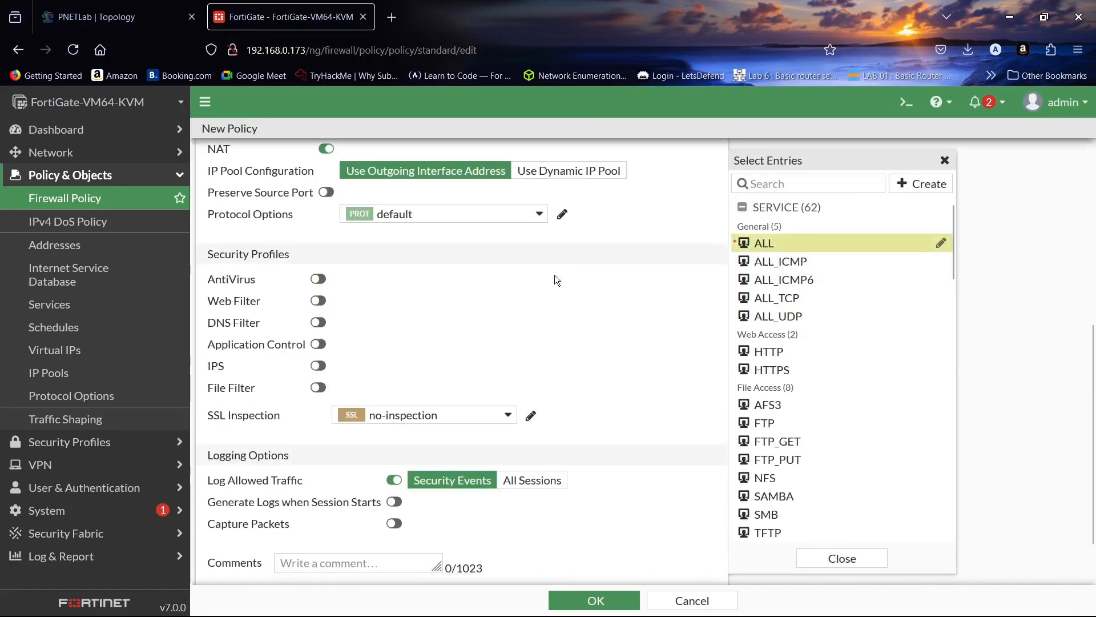
{"action": "scroll", "coordinate": [517, 279], "scroll_direction": "up", "scroll_amount": 2}
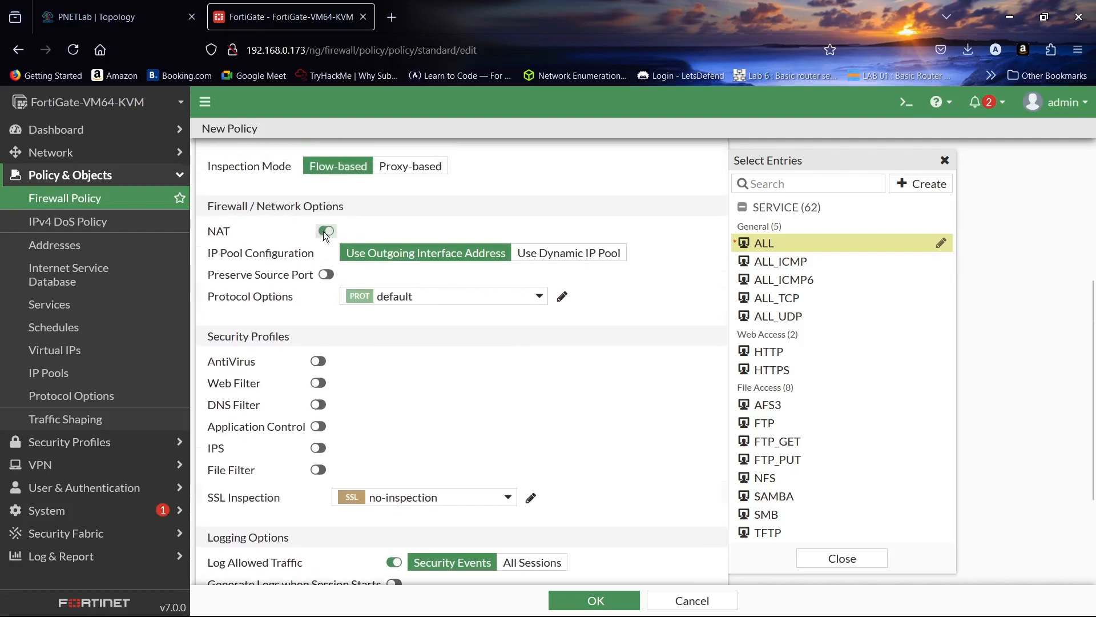
{"action": "left_click", "coordinate": [324, 231]}
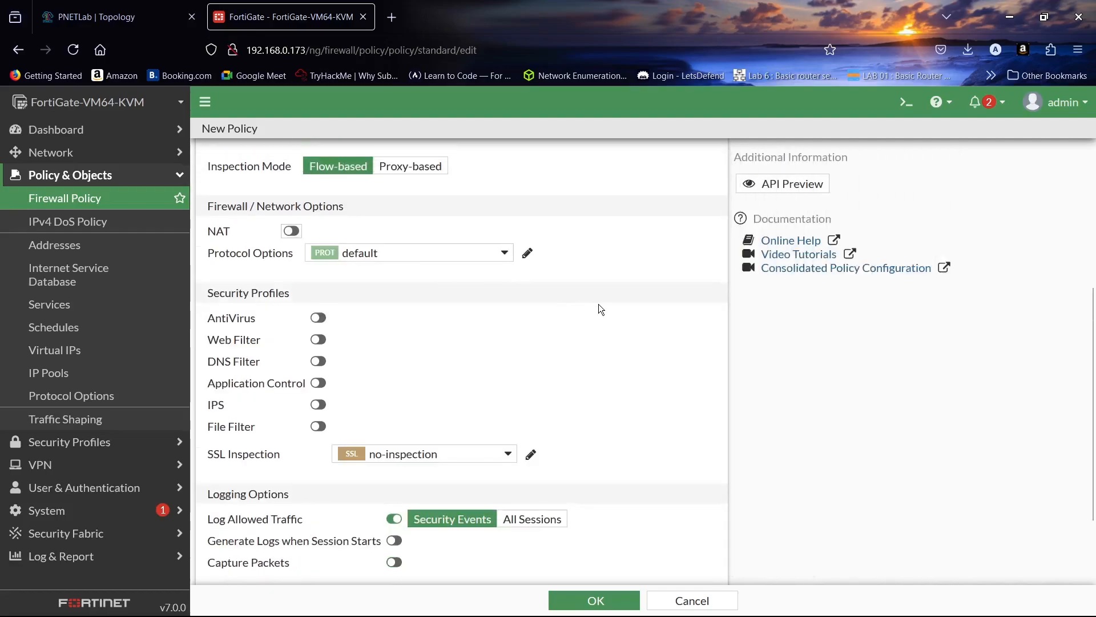
{"action": "scroll", "coordinate": [597, 311], "scroll_direction": "down", "scroll_amount": 2}
{"action": "left_click", "coordinate": [601, 601]}
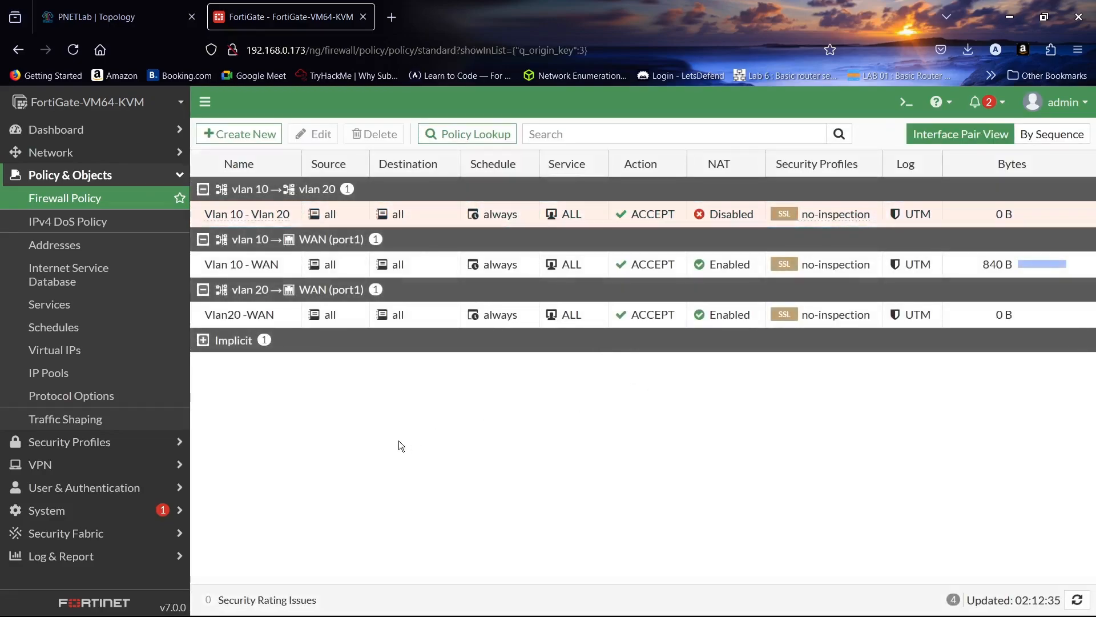
- Switch to the PNETLab topology, ping 20.20.20.2 again from PC1, and review the terminal's earlier output
{"action": "left_click", "coordinate": [117, 17]}
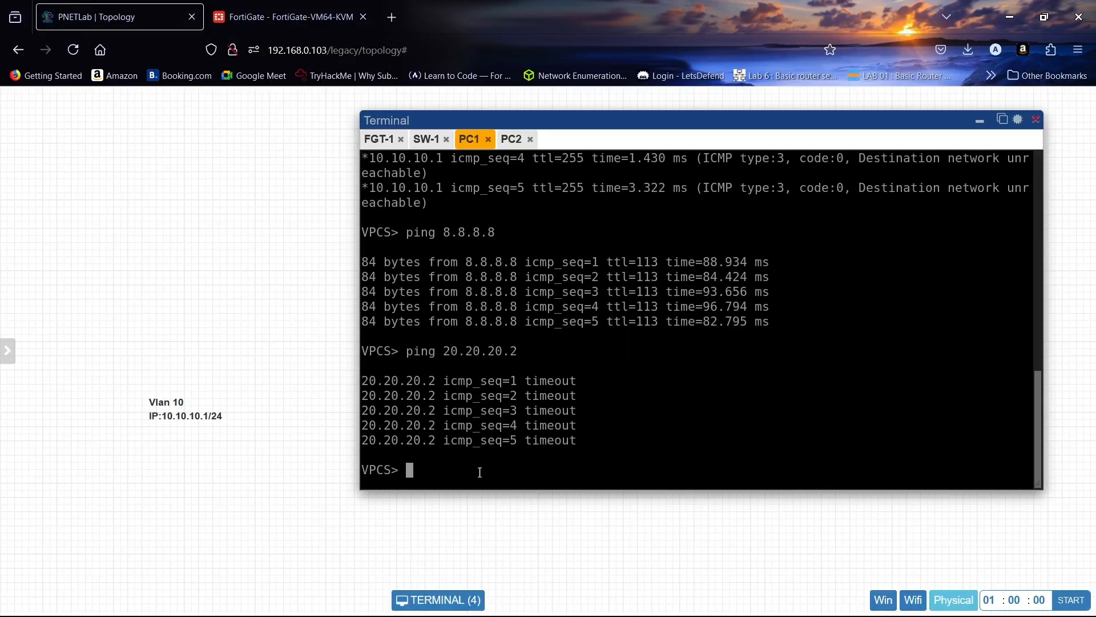
{"action": "key", "text": "Up"}
{"action": "key", "text": "Return"}
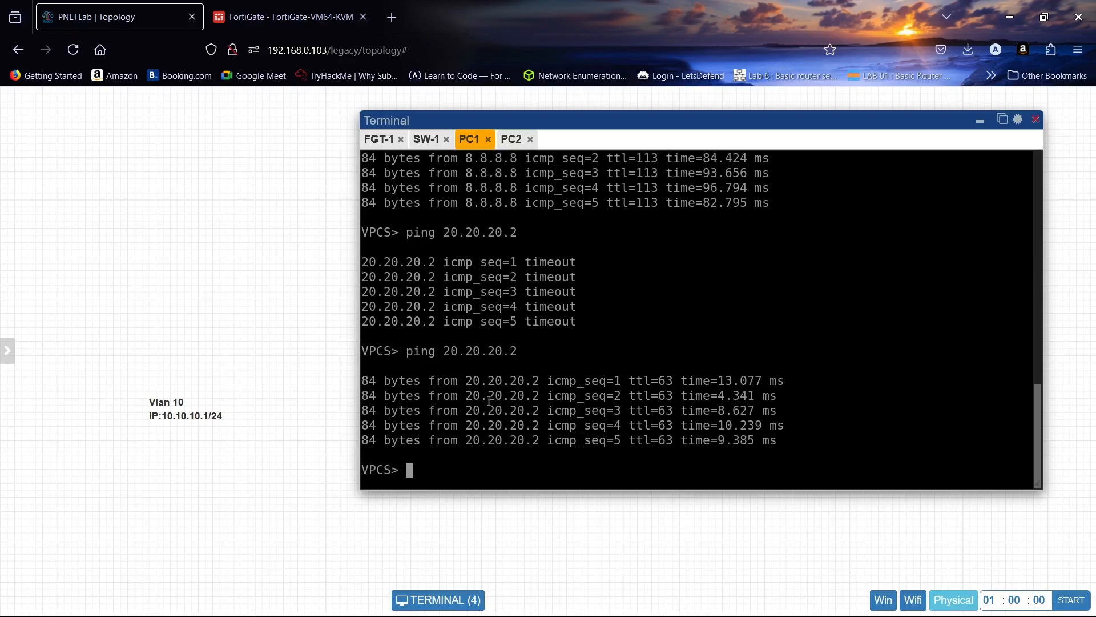
{"action": "scroll", "coordinate": [488, 401], "scroll_direction": "up", "scroll_amount": 10}
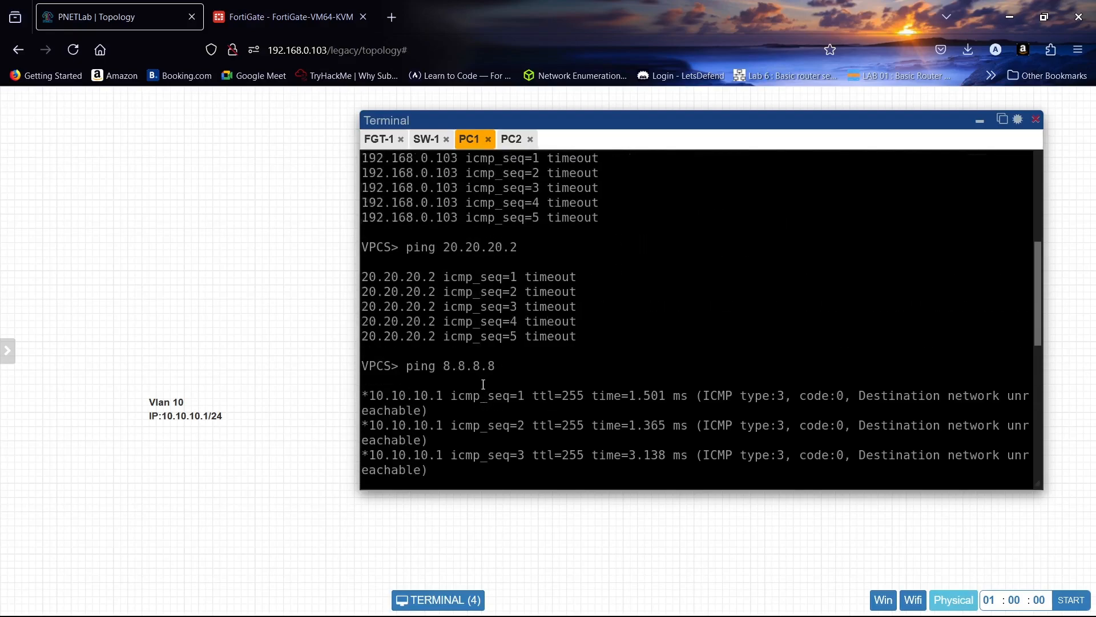
{"action": "scroll", "coordinate": [483, 384], "scroll_direction": "up", "scroll_amount": 3}
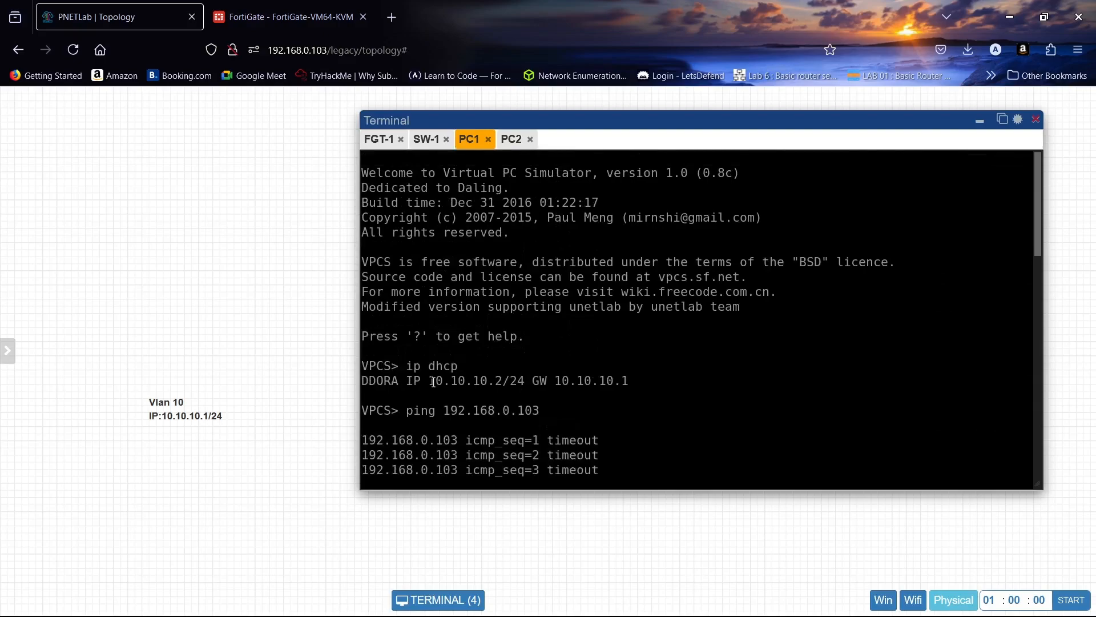
- Clear the leftover address from PC2's terminal prompt and ping 8.8.8.8
{"action": "left_click", "coordinate": [511, 140]}
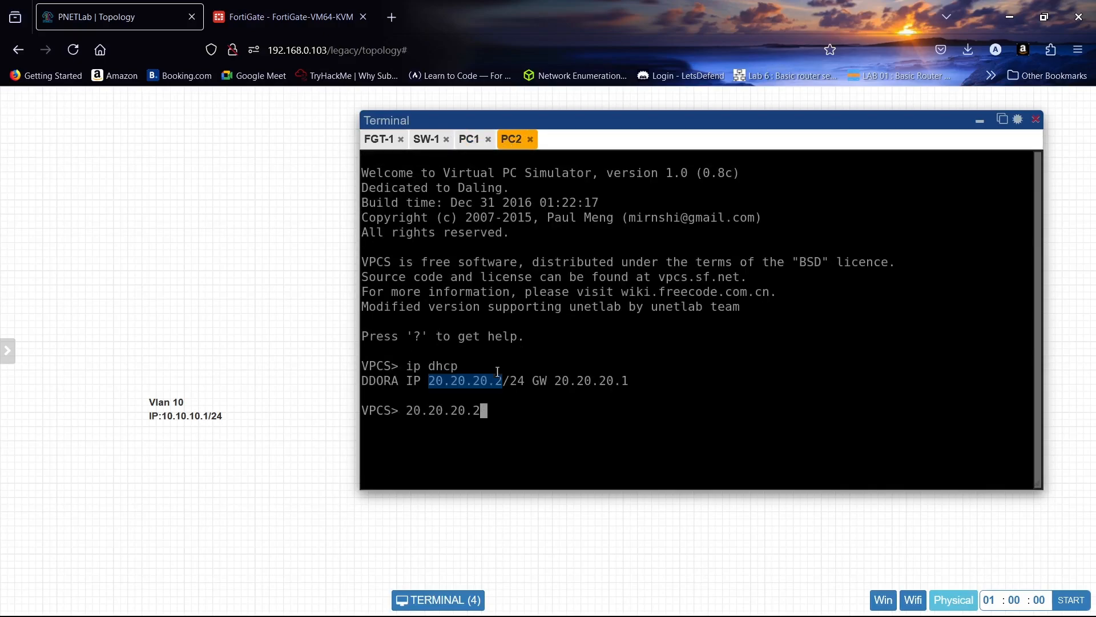
{"action": "left_click", "coordinate": [500, 422]}
{"action": "key", "text": "BackSpace"}
{"action": "key", "text": "BackSpace"}
{"action": "key", "text": "BackSpace"}
{"action": "key", "text": "BackSpace"}
{"action": "key", "text": "BackSpace"}
{"action": "key", "text": "BackSpace"}
{"action": "key", "text": "BackSpace"}
{"action": "key", "text": "BackSpace"}
{"action": "key", "text": "BackSpace"}
{"action": "key", "text": "BackSpace"}
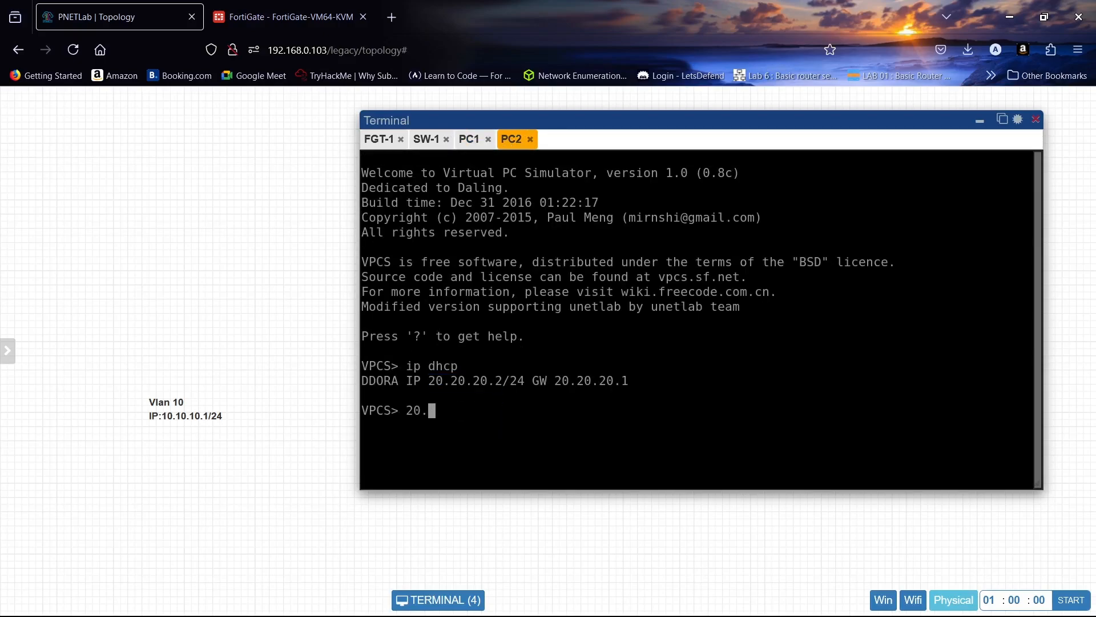
{"action": "type", "text": "ping 8.8.8.8"}
{"action": "key", "text": "Return"}
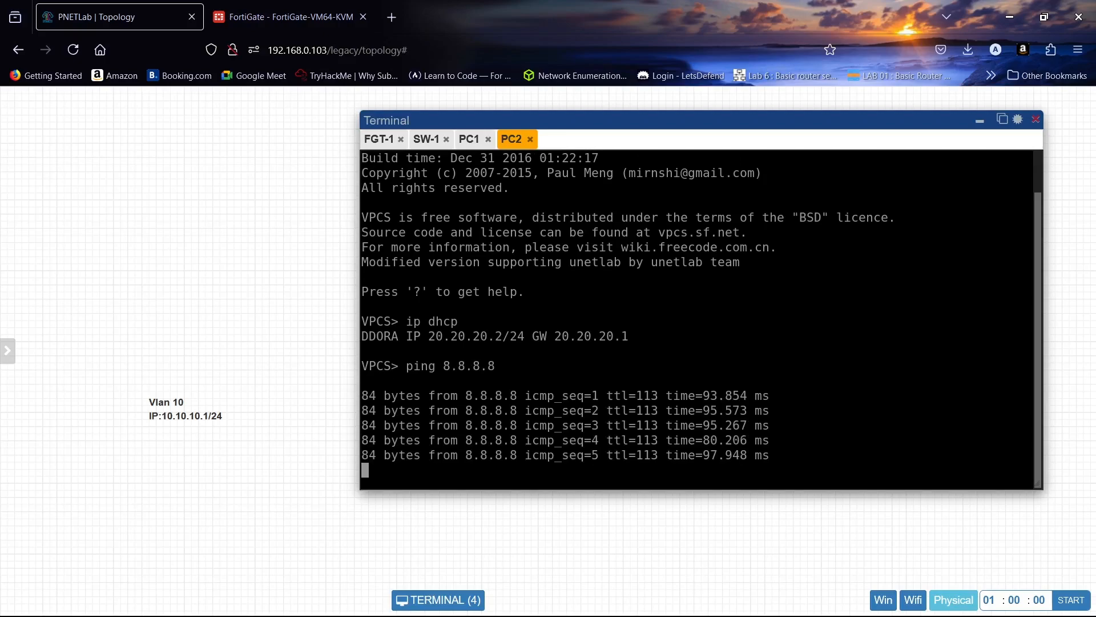
- Ping PC1 at 10.10.10.2 from PC2's terminal
{"action": "type", "text": "p"}
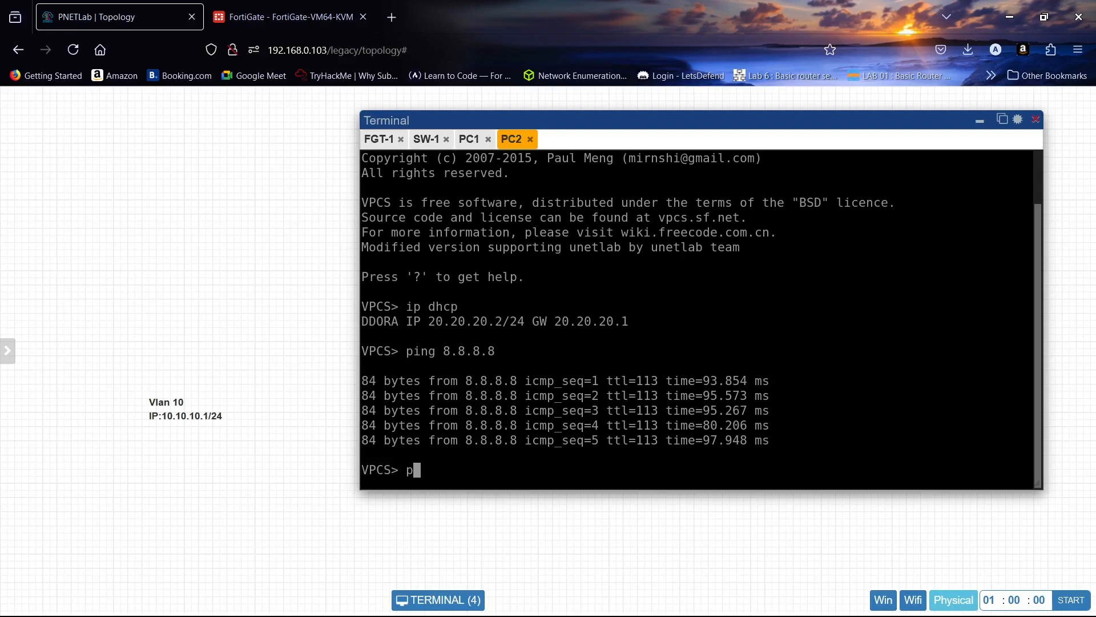
{"action": "type", "text": "ing 10.10.10.2"}
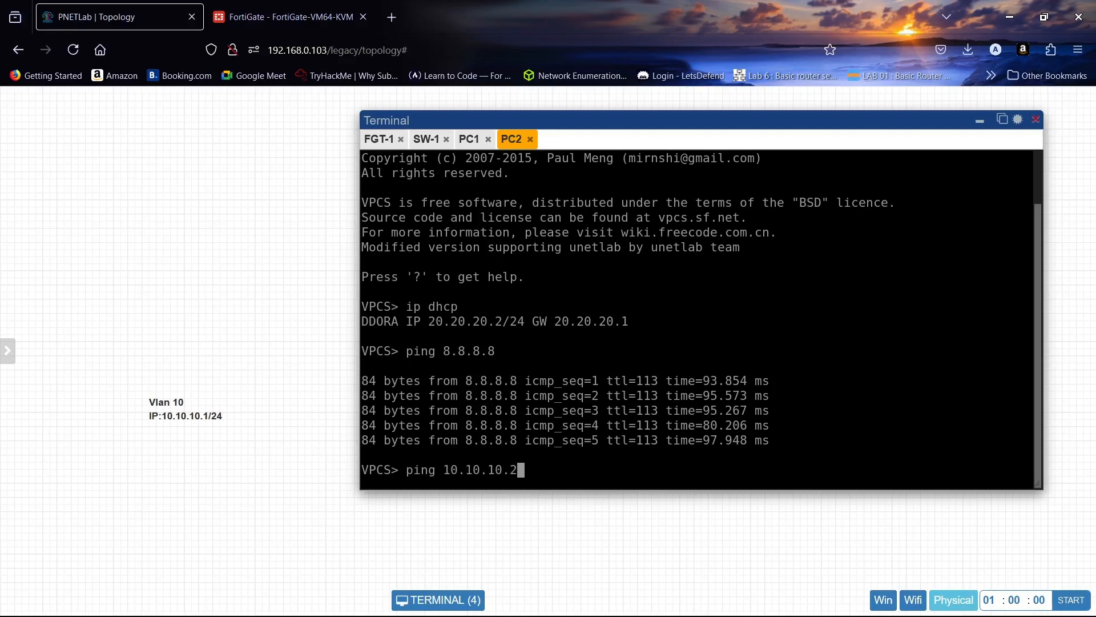
{"action": "key", "text": "Return"}
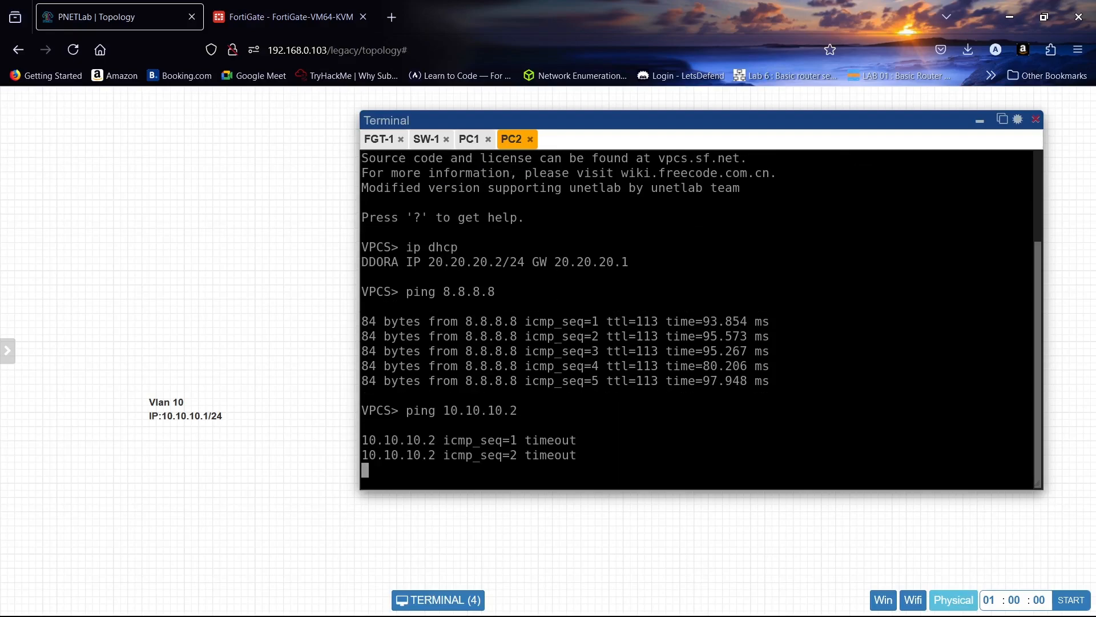
- Switch to the FortiGate firewall policies and start a new policy named Vlan 20 - Vlan 10
{"action": "left_click", "coordinate": [291, 14]}
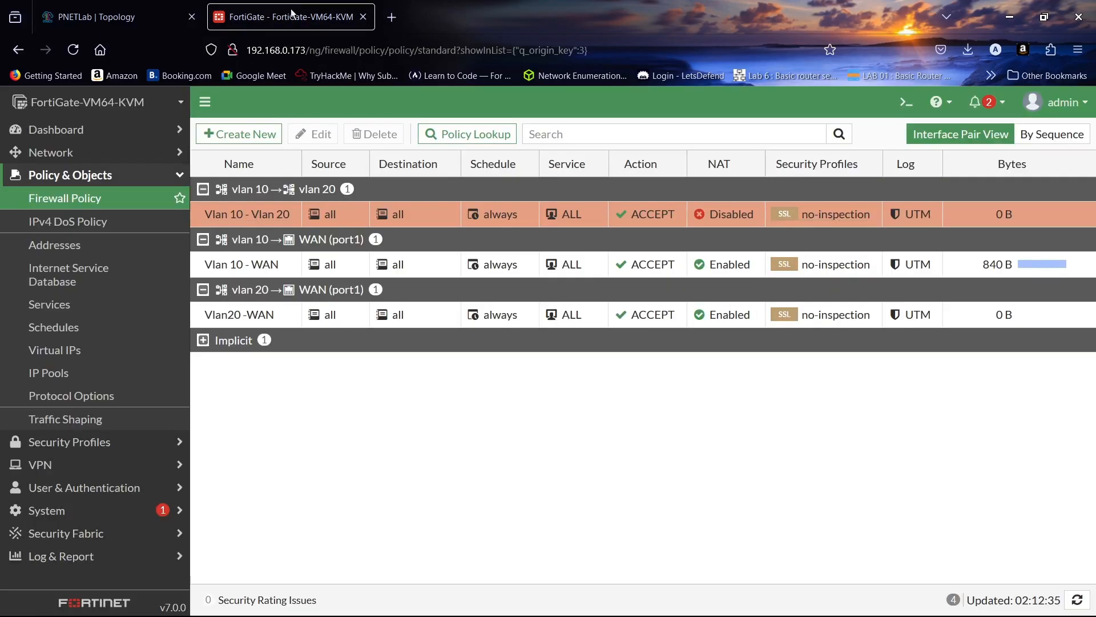
{"action": "left_click", "coordinate": [243, 134]}
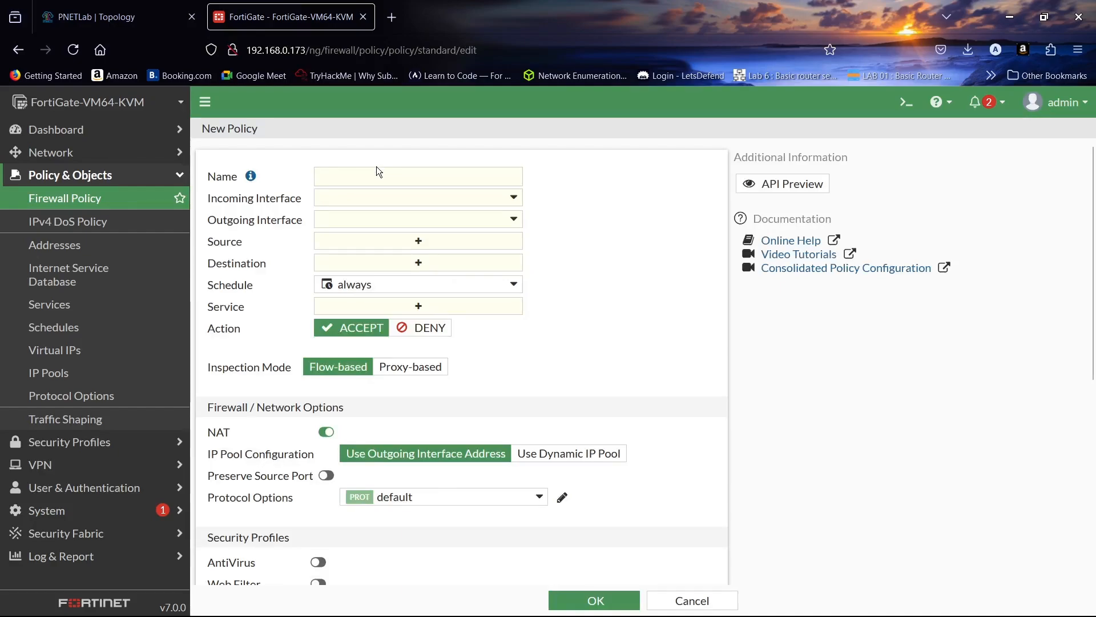
{"action": "left_click", "coordinate": [374, 182]}
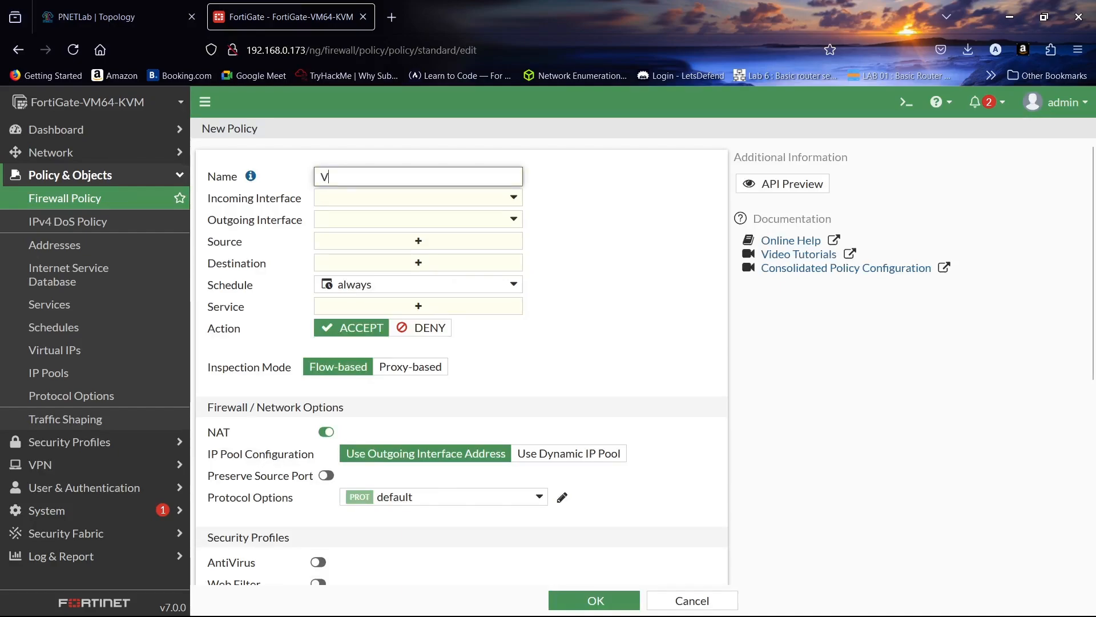
{"action": "type", "text": "Vlan 20"}
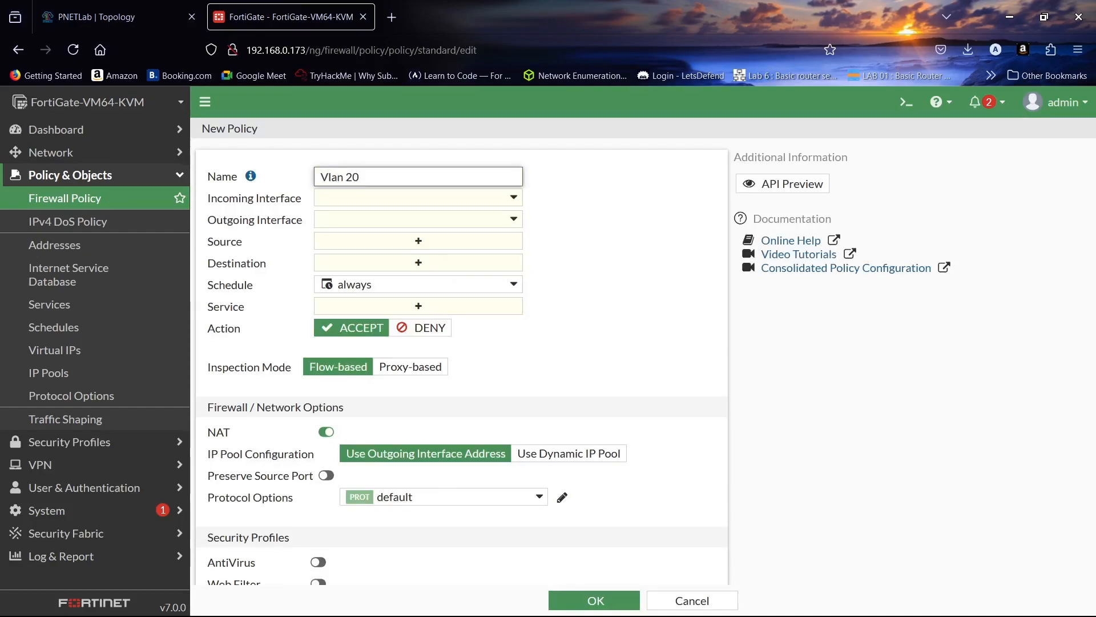
{"action": "type", "text": " - Vlan 10"}
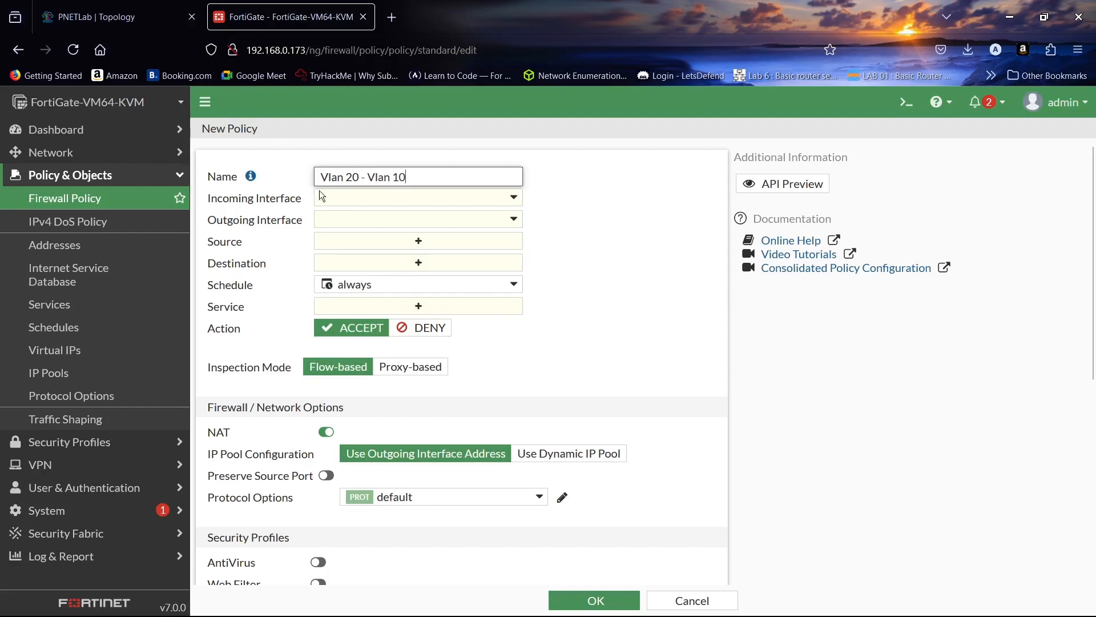
- Set the Vlan 20 - Vlan 10 policy's incoming interface to vlan 20 and its outgoing interface to vlan 10
{"action": "left_click", "coordinate": [355, 195]}
{"action": "left_click", "coordinate": [400, 298]}
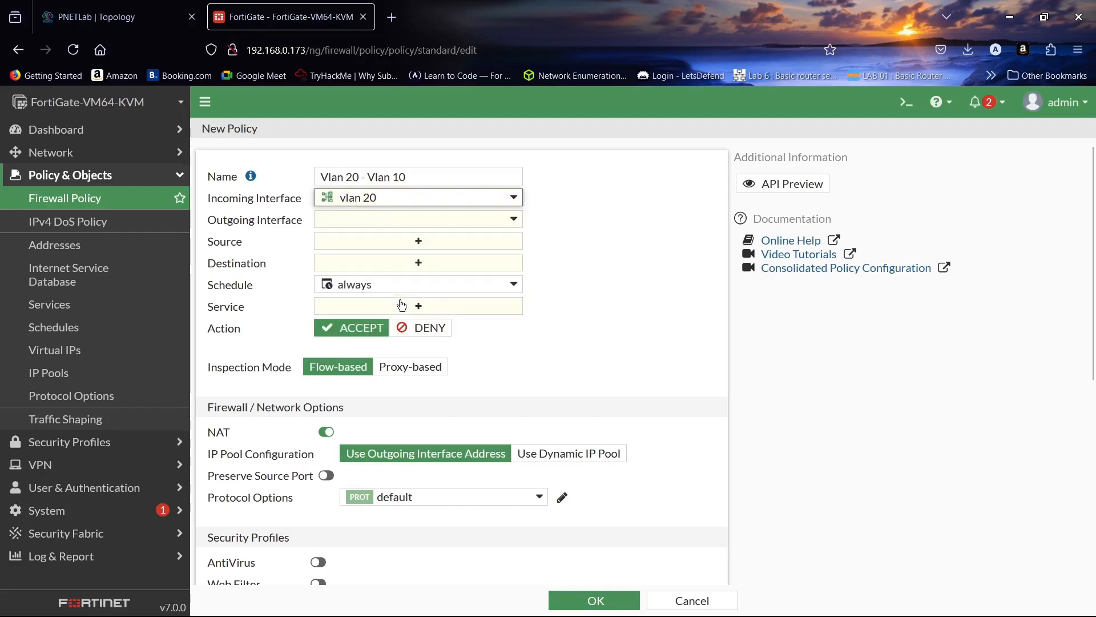
{"action": "left_click", "coordinate": [404, 223]}
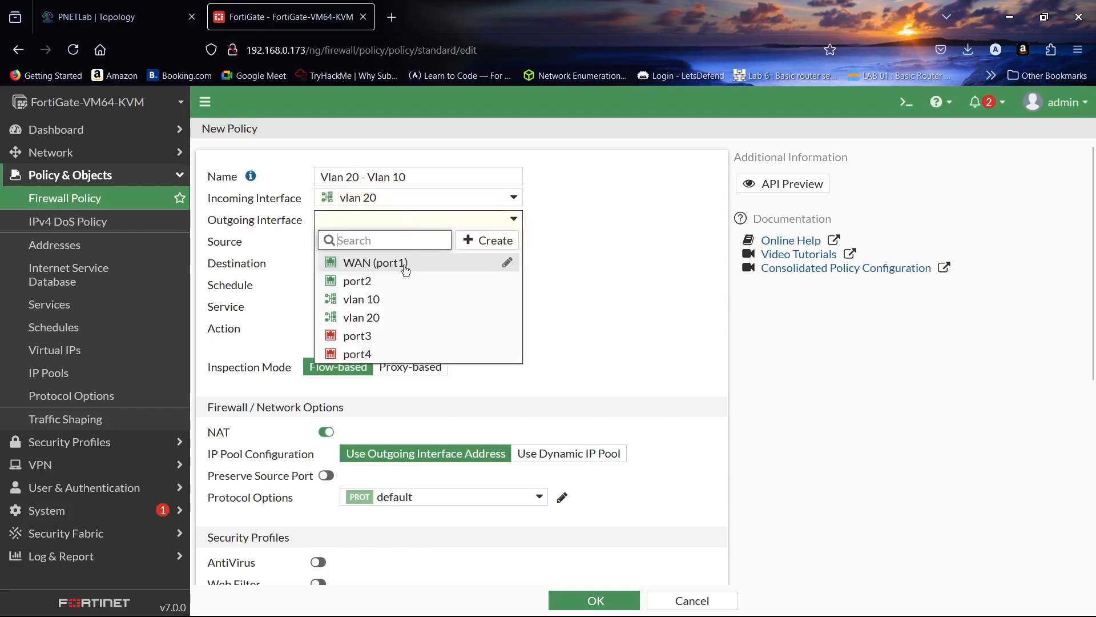
{"action": "left_click", "coordinate": [399, 308]}
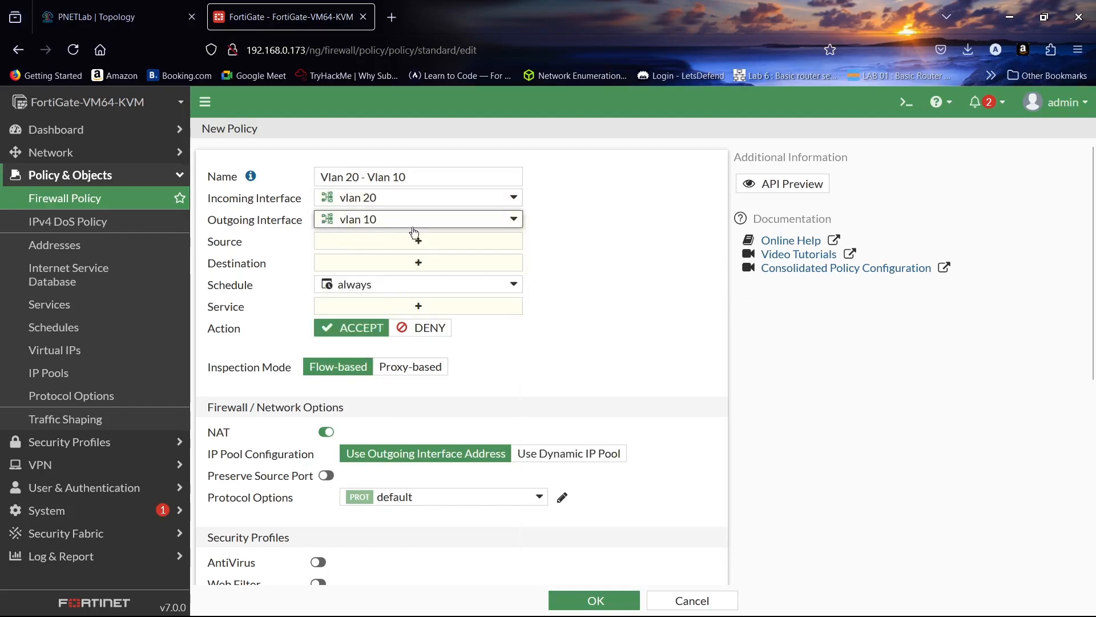
- Set the Vlan 20 - Vlan 10 policy's source and destination to all and its service to ALL
{"action": "left_click", "coordinate": [425, 244]}
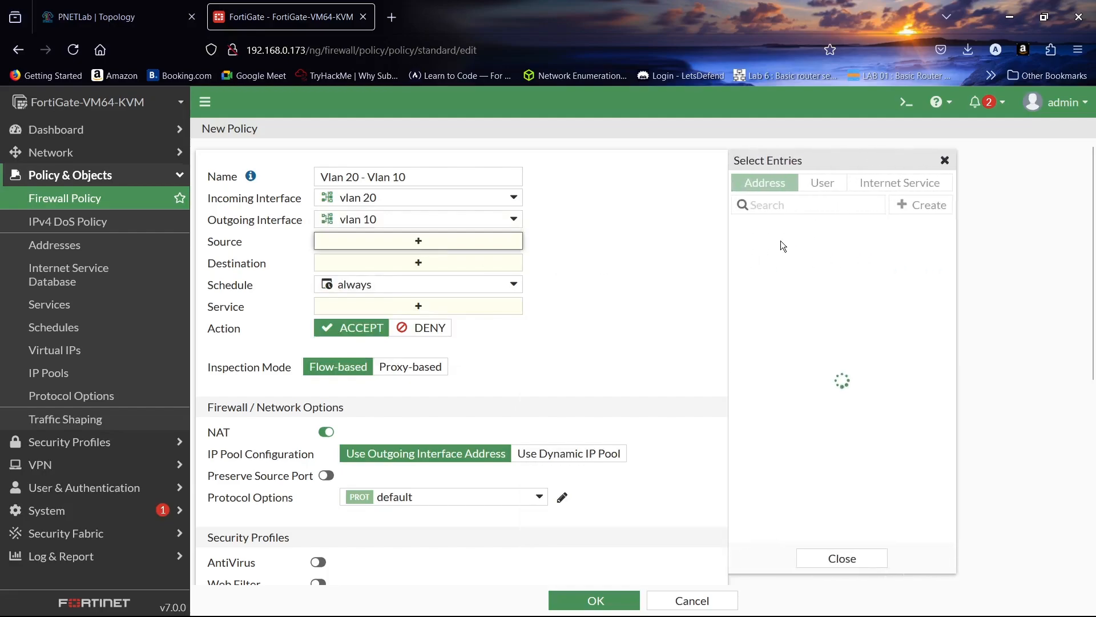
{"action": "left_click", "coordinate": [781, 247]}
{"action": "left_click", "coordinate": [431, 280]}
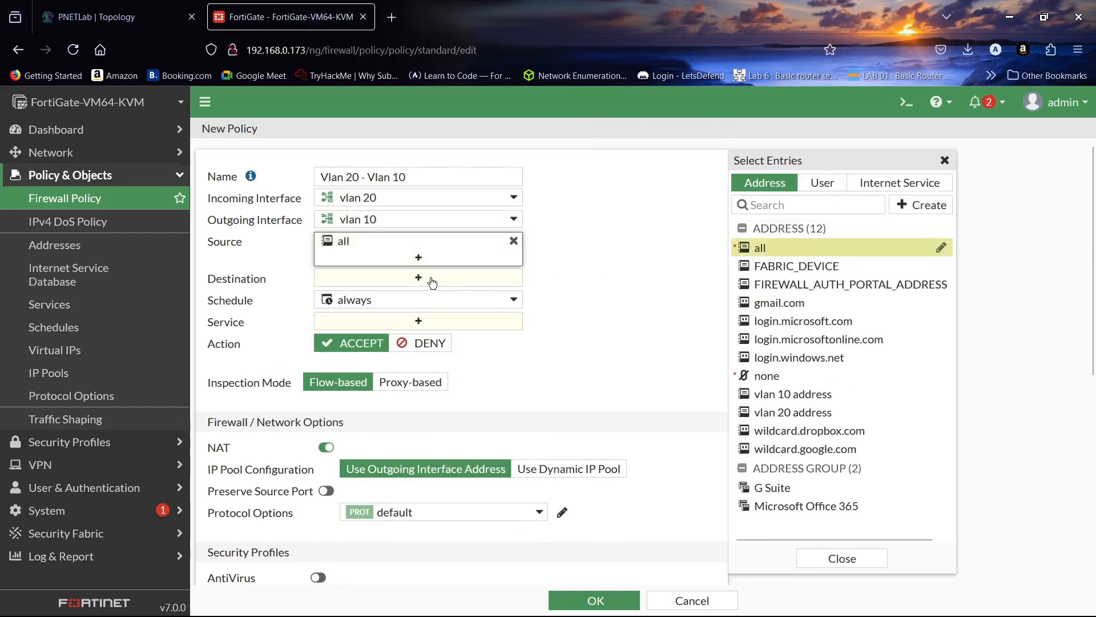
{"action": "left_click", "coordinate": [782, 248]}
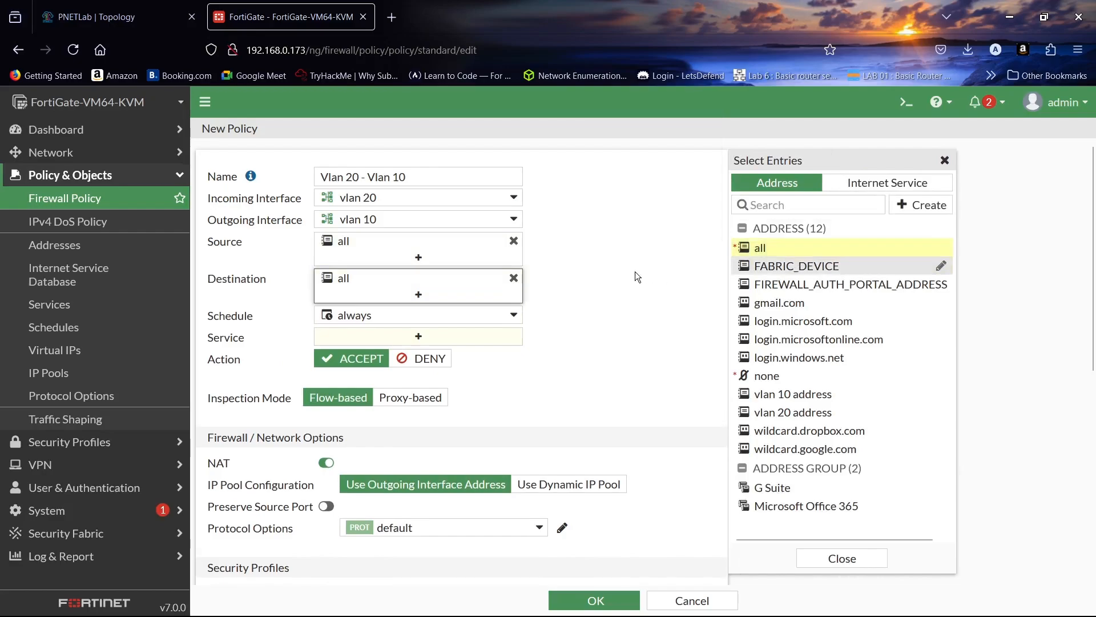
{"action": "left_click", "coordinate": [453, 336]}
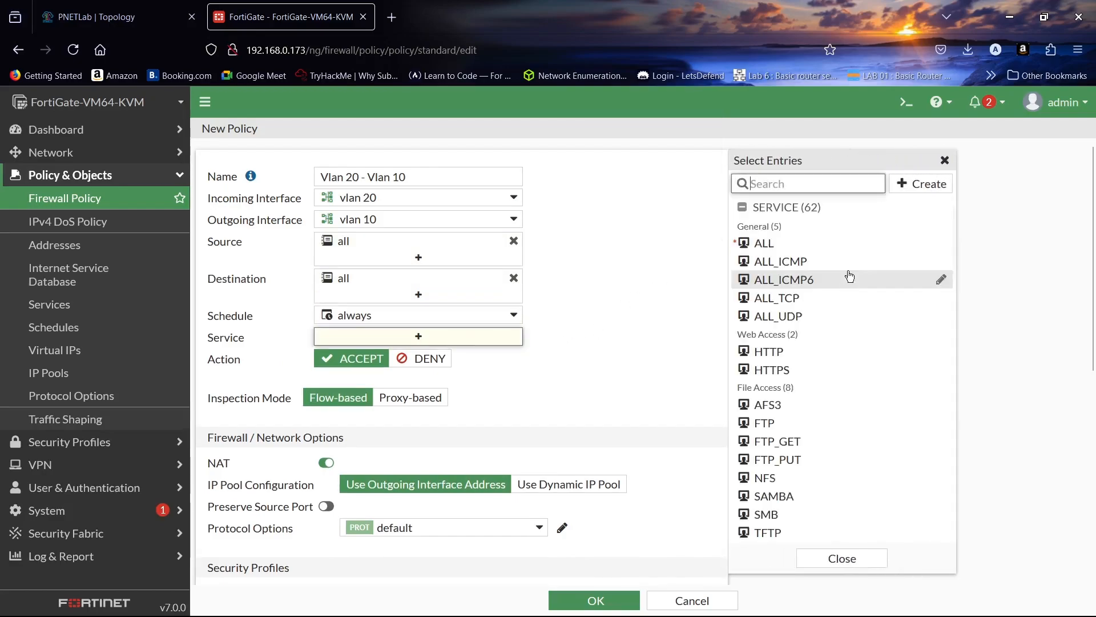
{"action": "left_click", "coordinate": [787, 247]}
{"action": "left_click", "coordinate": [836, 559]}
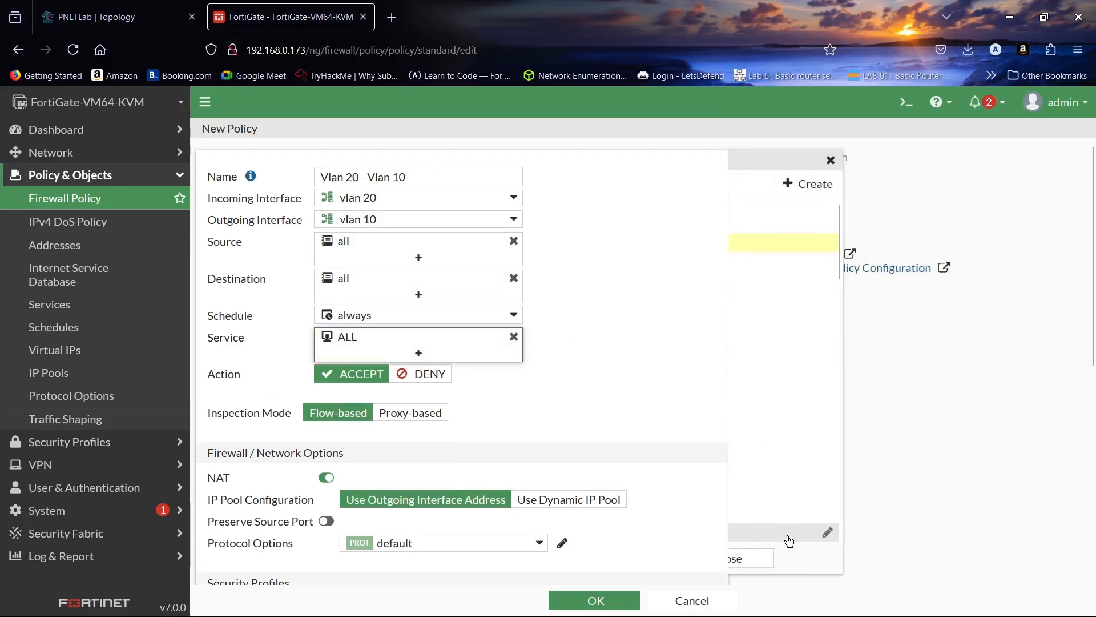
- Disable NAT for the Vlan 20 - Vlan 10 policy and save it
{"action": "scroll", "coordinate": [437, 339], "scroll_direction": "down", "scroll_amount": 5}
{"action": "scroll", "coordinate": [406, 345], "scroll_direction": "up", "scroll_amount": 3}
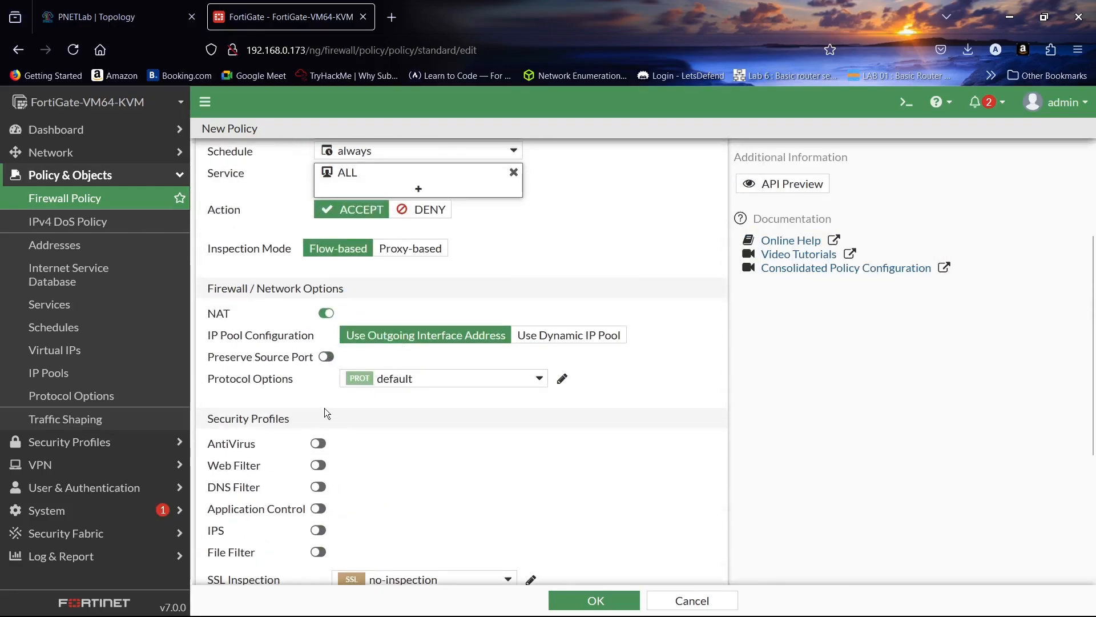
{"action": "left_click", "coordinate": [326, 313]}
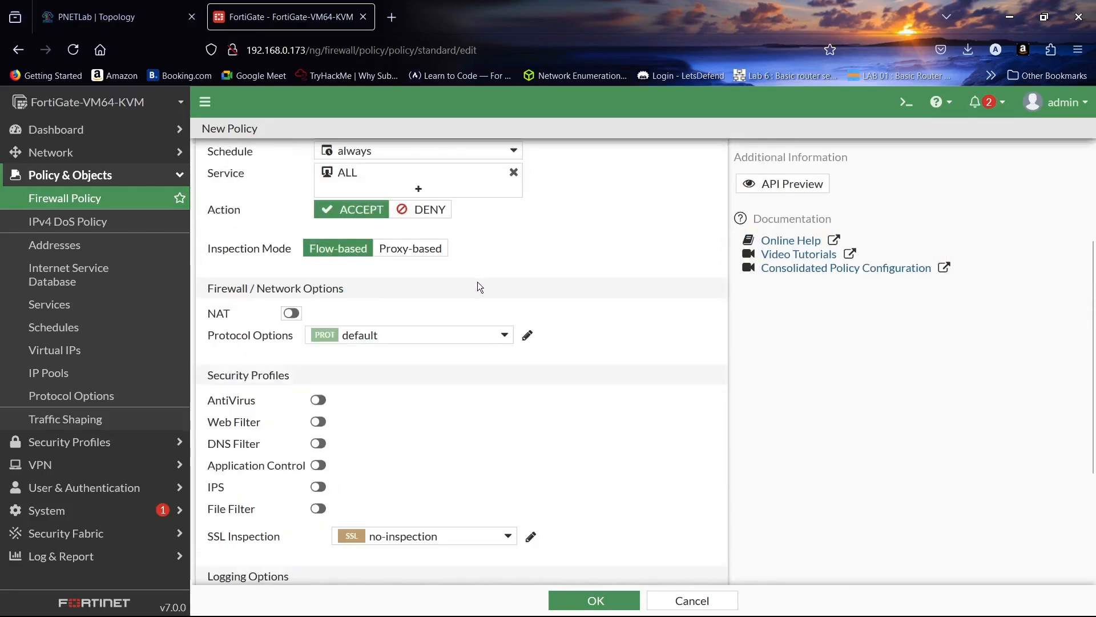
{"action": "scroll", "coordinate": [477, 282], "scroll_direction": "down", "scroll_amount": 3}
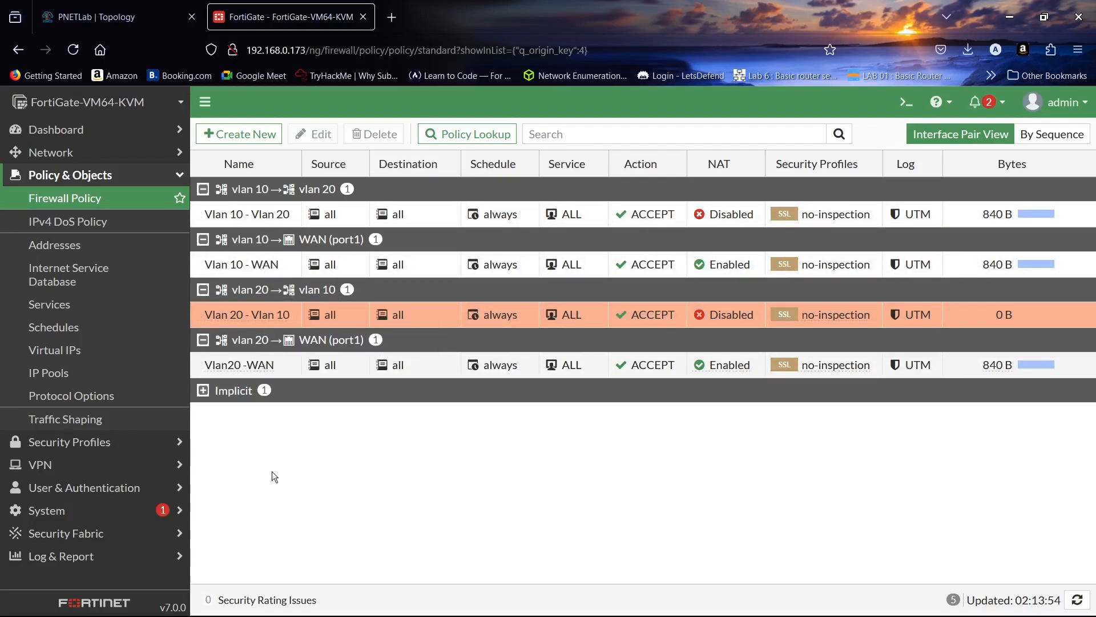
- Switch to the PNETLab topology, ping 10.10.10.2 again from PC2, and minimize the terminal window
{"action": "left_click", "coordinate": [137, 17]}
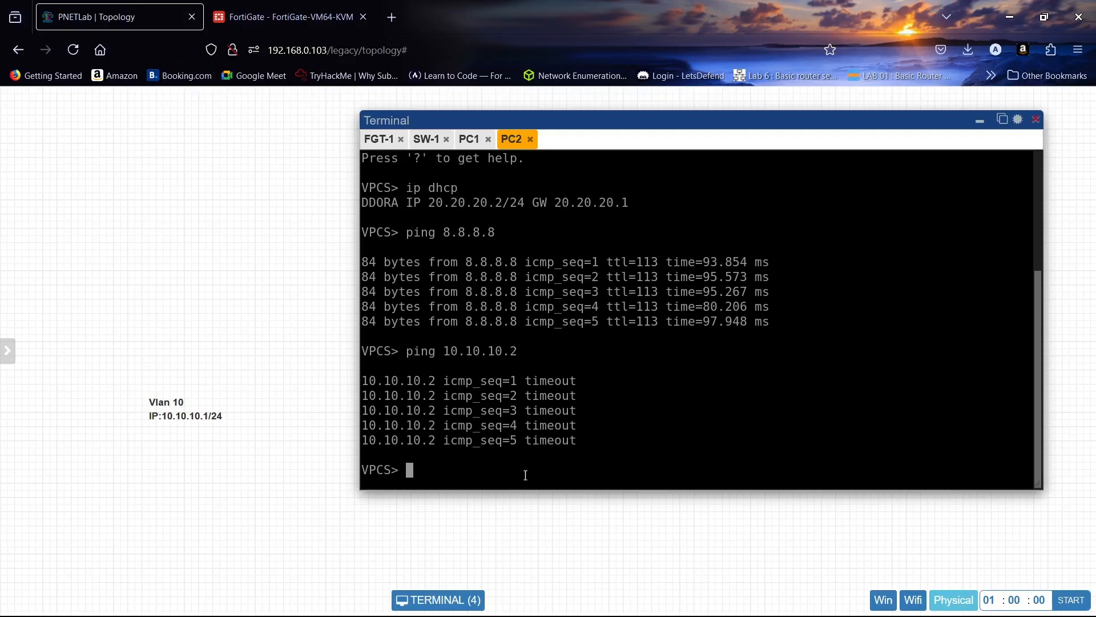
{"action": "key", "text": "Up"}
{"action": "key", "text": "Return"}
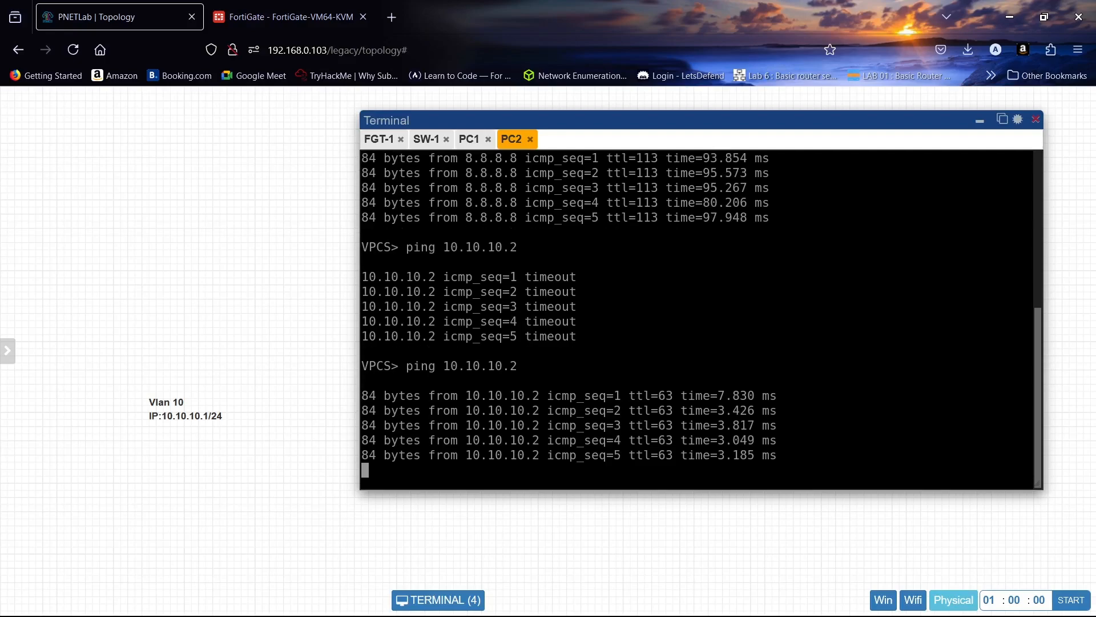
{"action": "left_click", "coordinate": [981, 121]}
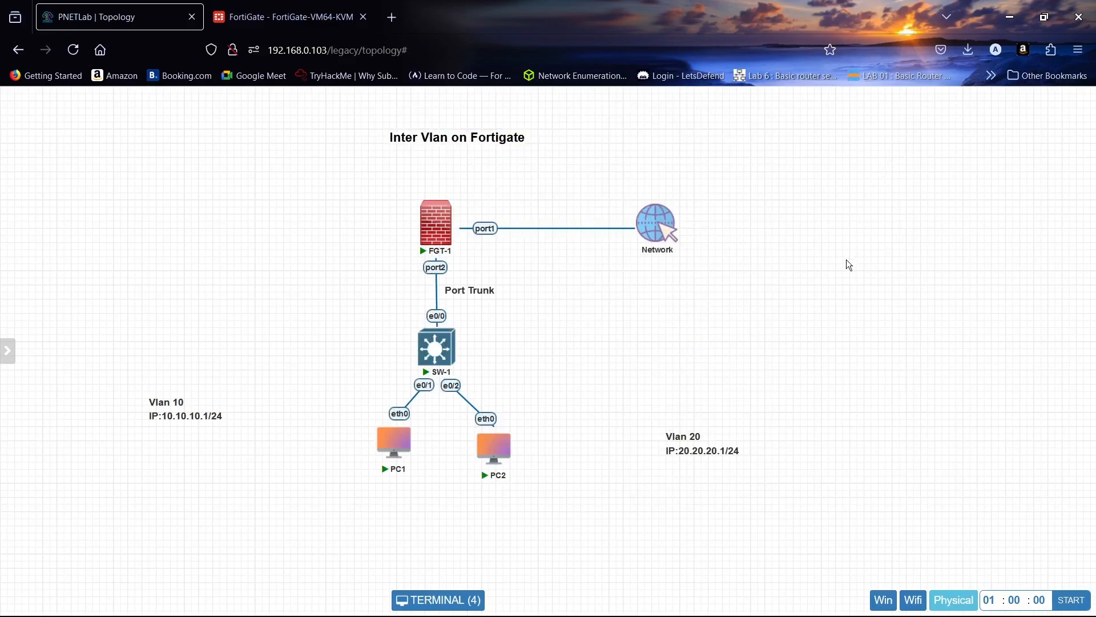